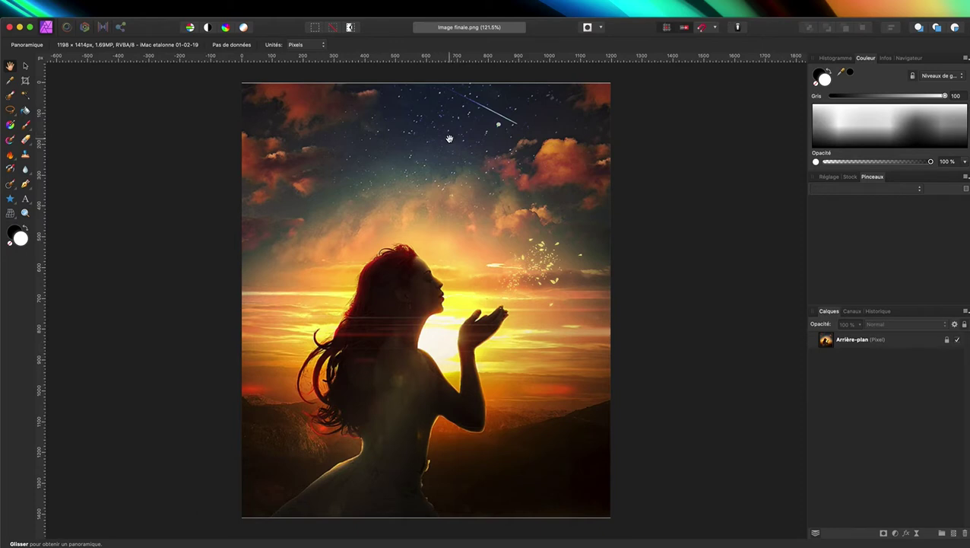
# Create a new 2000 × 2000 px document at 300 DPI, RVB/8, Adobe RGB (1998), with a transparent background
pyautogui.moveTo(218, 4)
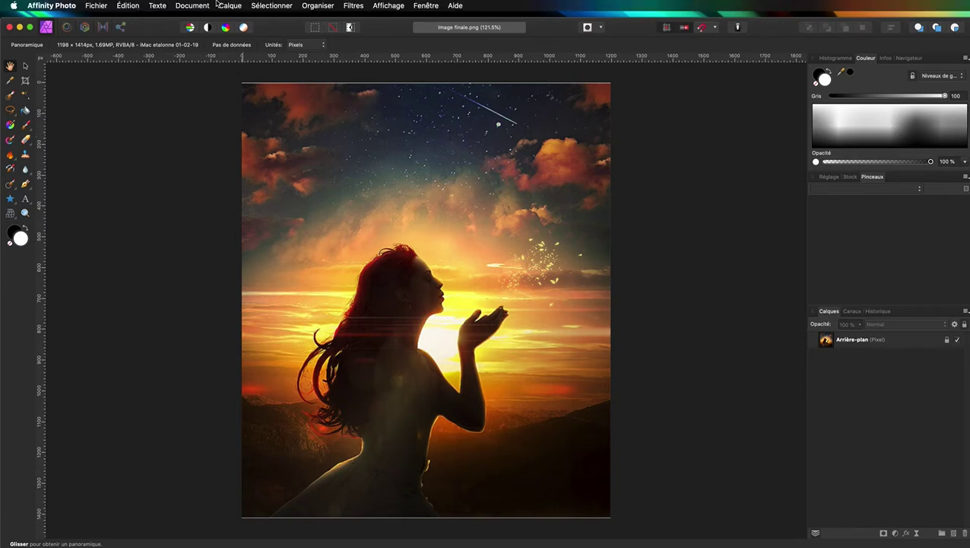
pyautogui.click(128, 5)
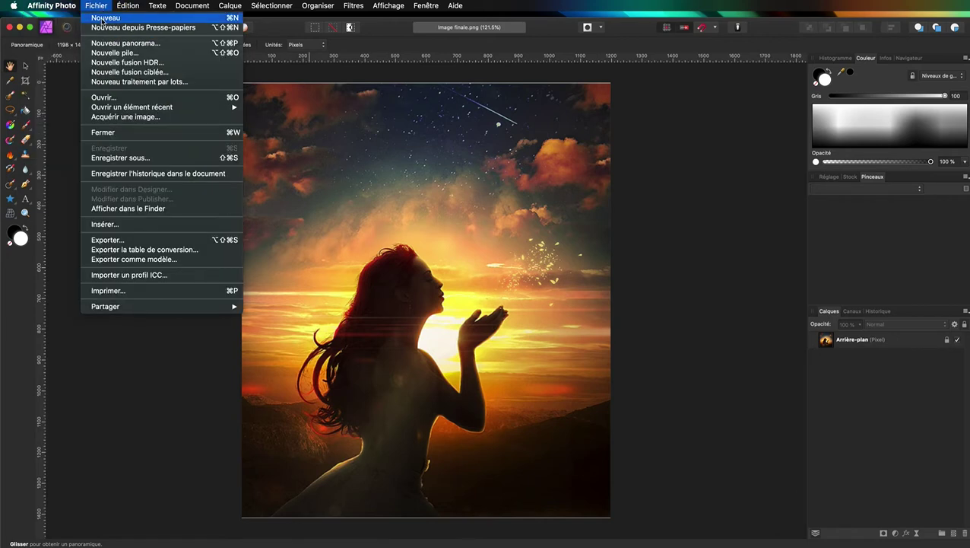
pyautogui.click(102, 18)
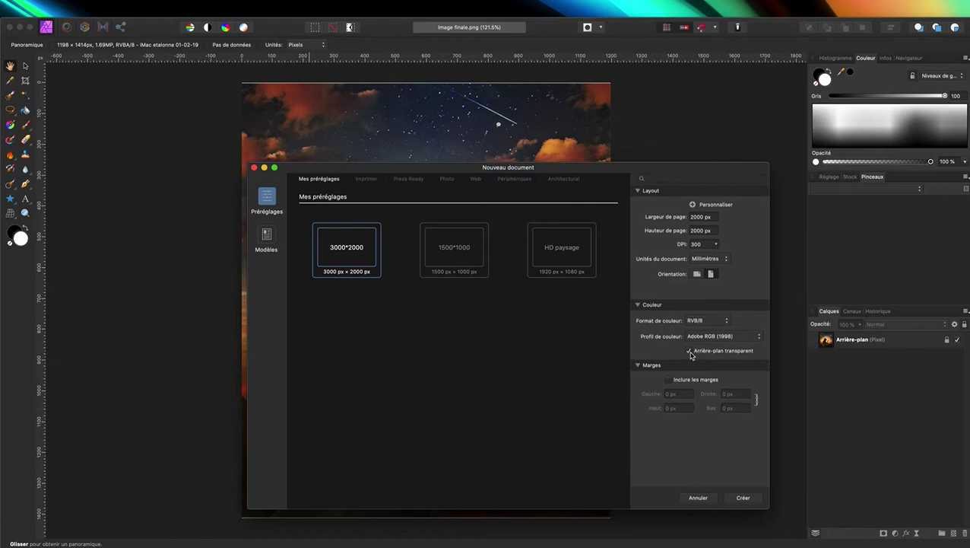
pyautogui.click(743, 496)
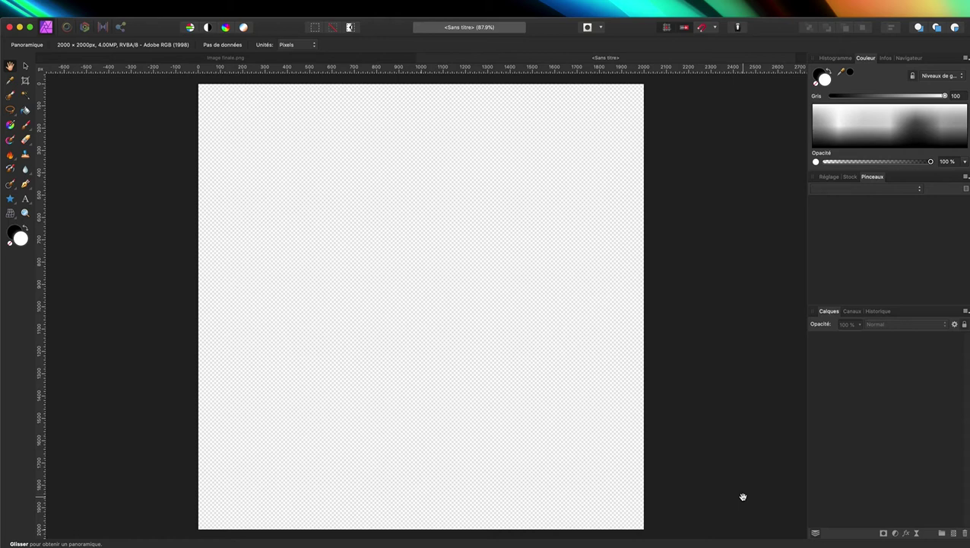
# Add a new fill layer to the empty document
pyautogui.moveTo(24, 3)
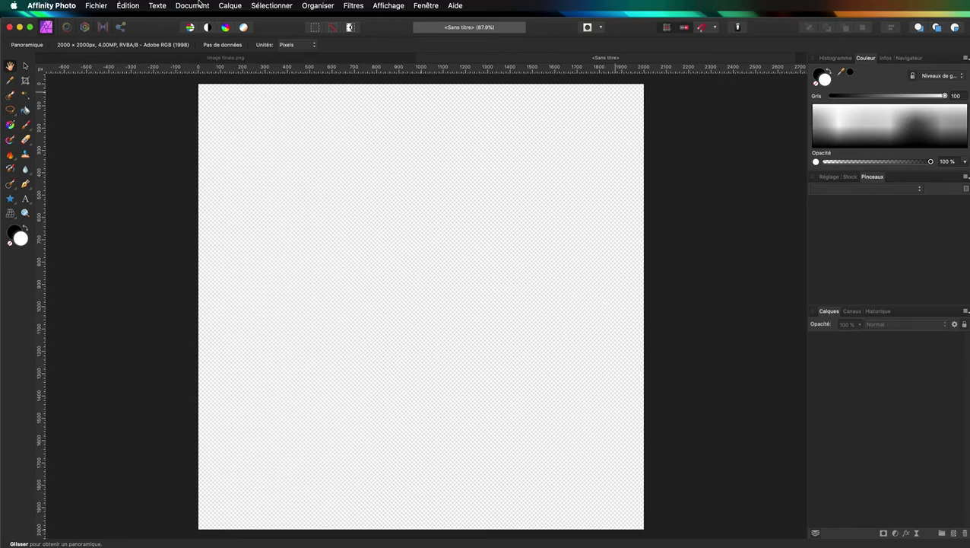
pyautogui.click(233, 7)
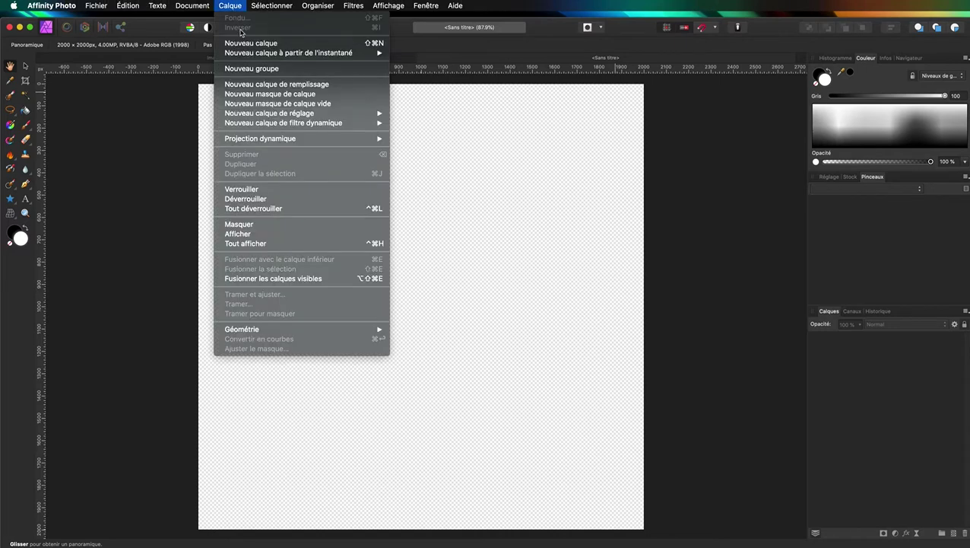
pyautogui.click(245, 84)
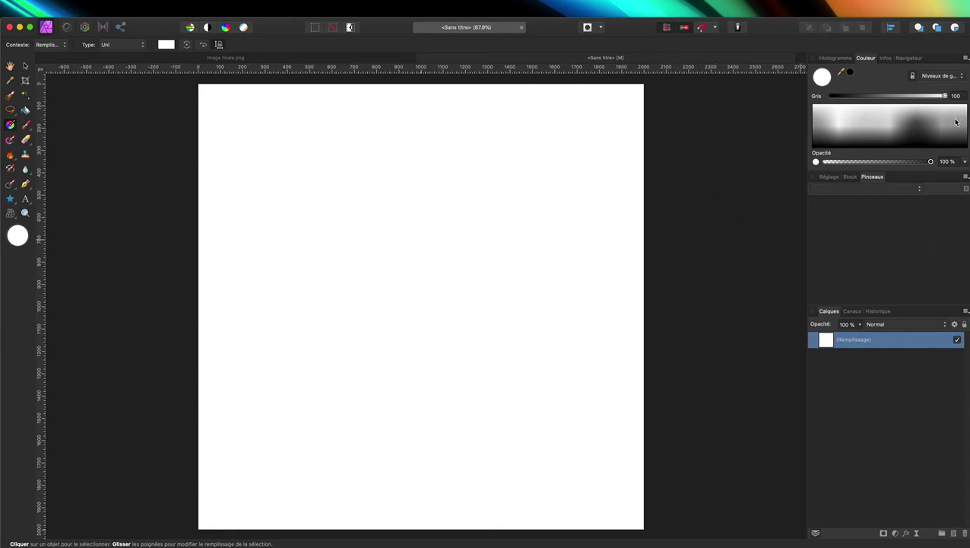
# Switch the colour mode to RVB Hex and set the fill layer's colour to 0A293E
pyautogui.click(950, 76)
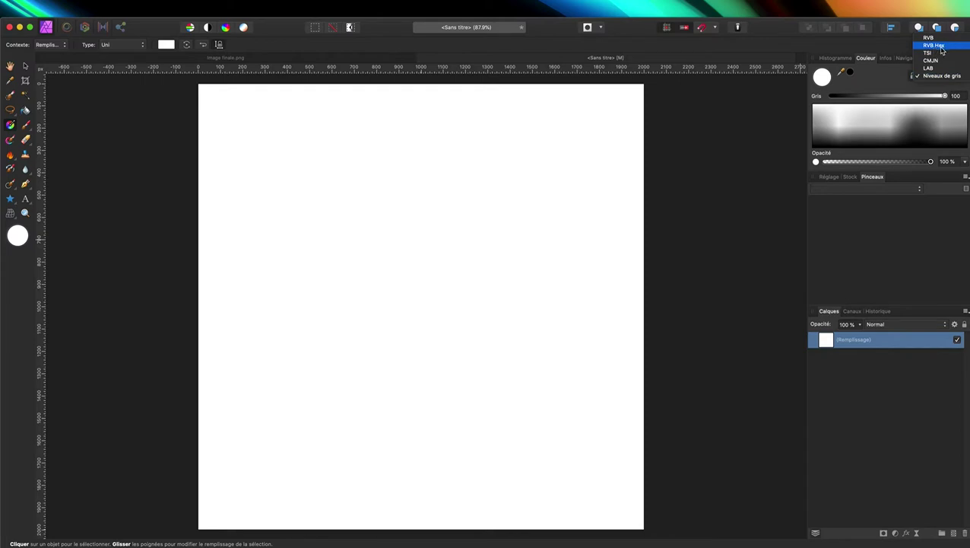
pyautogui.click(943, 47)
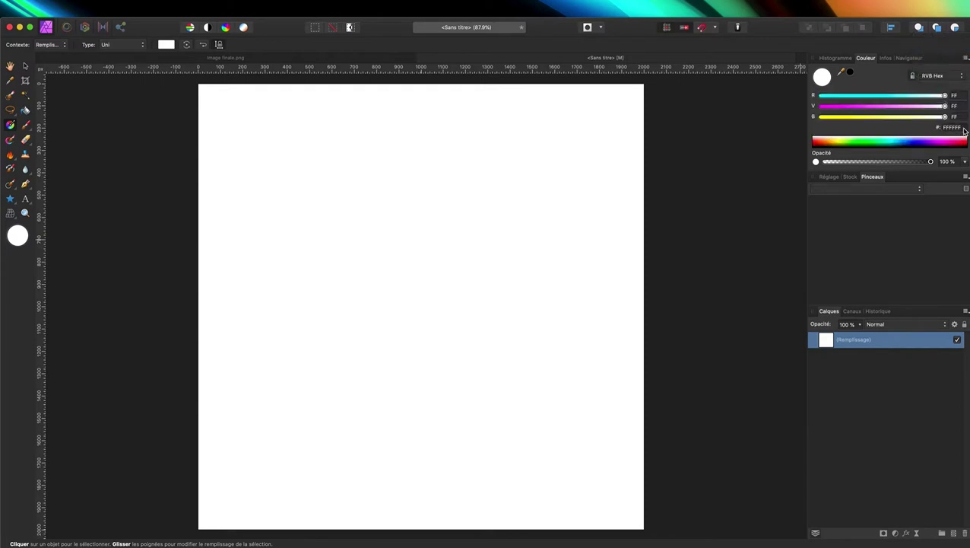
pyautogui.click(961, 128)
pyautogui.write('0')
pyautogui.write('A293E')
pyautogui.press('Return')
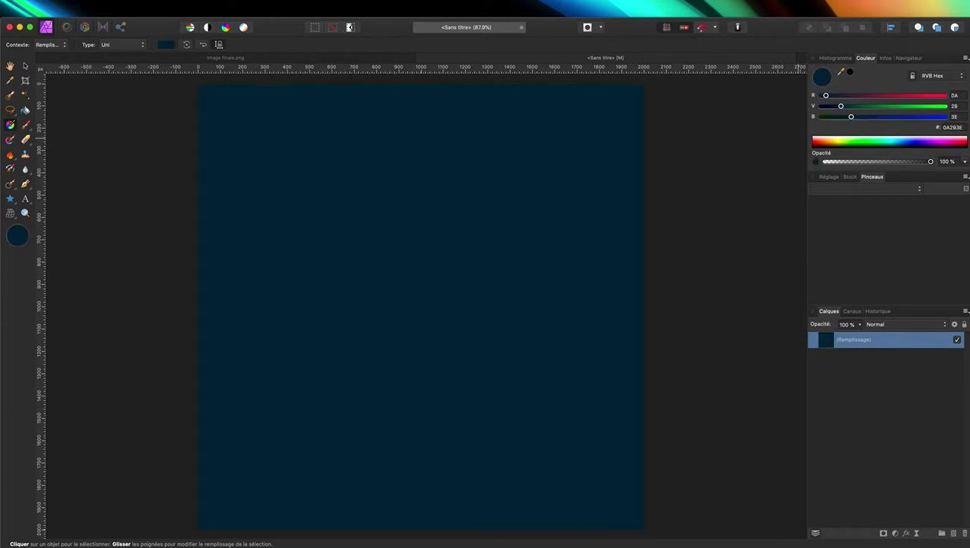
# Save the document as "semeuse 1" in the folder "Contre jour - coucher de soleil"
pyautogui.moveTo(141, 4)
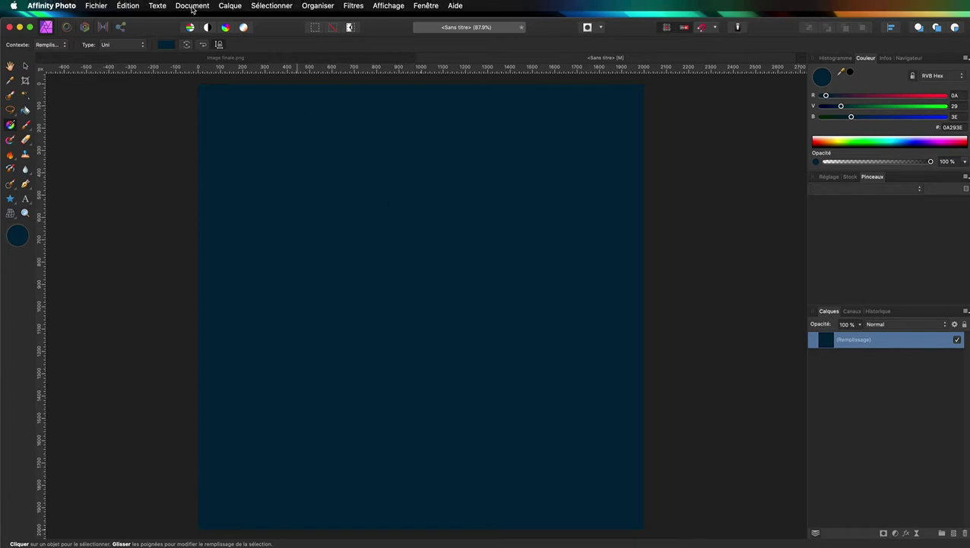
pyautogui.click(191, 8)
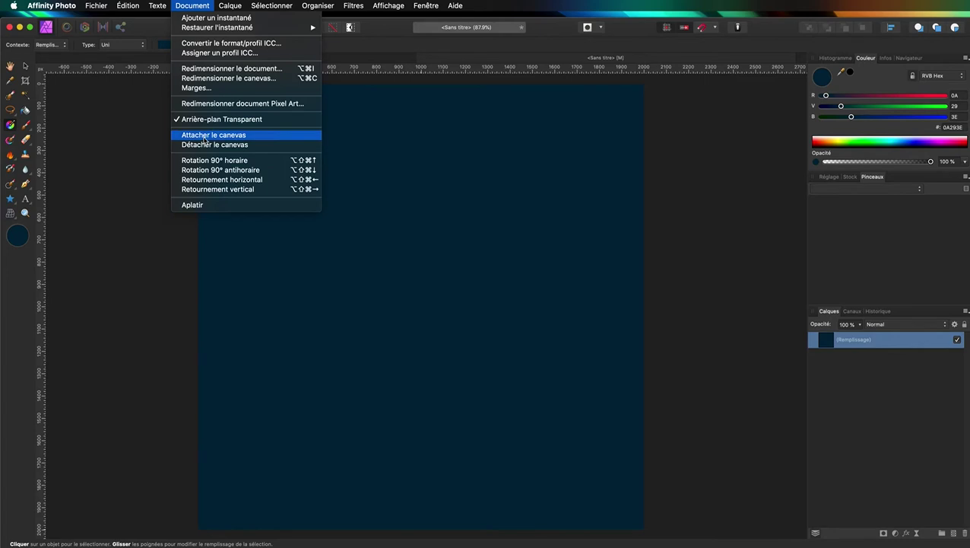
pyautogui.moveTo(97, 9)
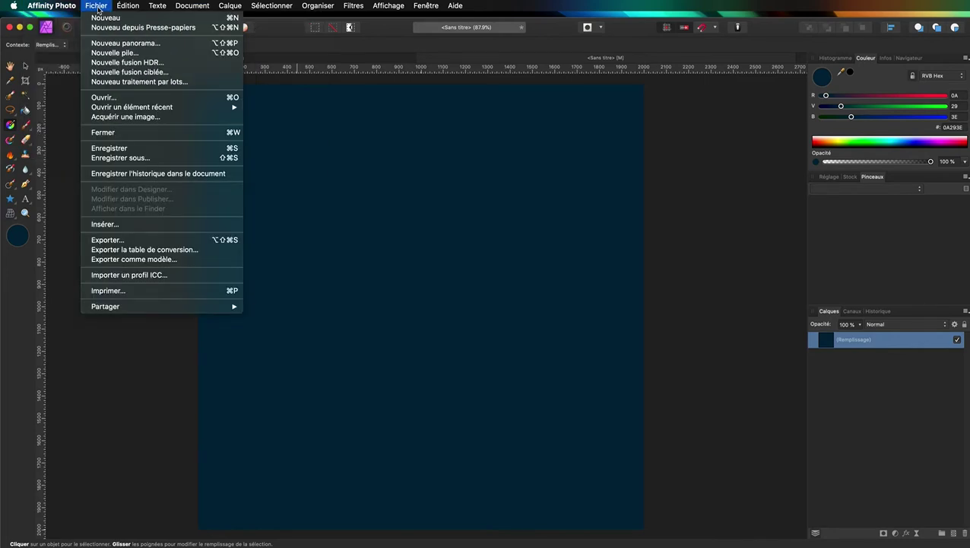
pyautogui.click(108, 158)
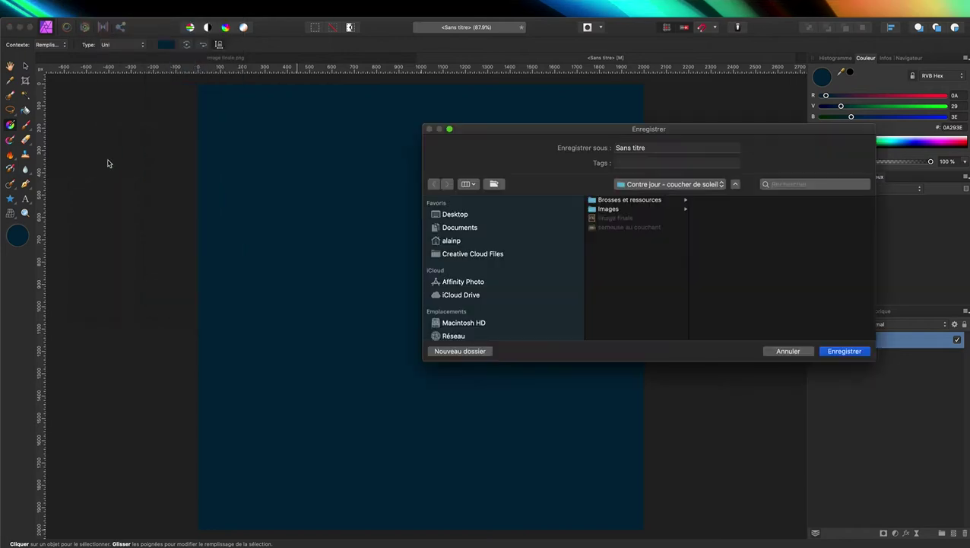
pyautogui.click(655, 147)
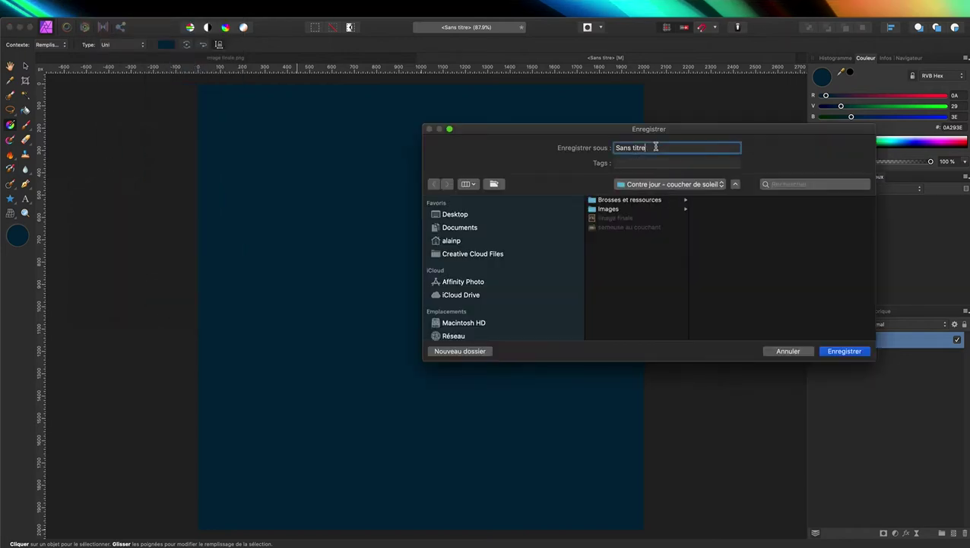
pyautogui.moveTo(656, 147); pyautogui.dragTo(611, 146)
pyautogui.write('semeuse 1')
pyautogui.click(844, 351)
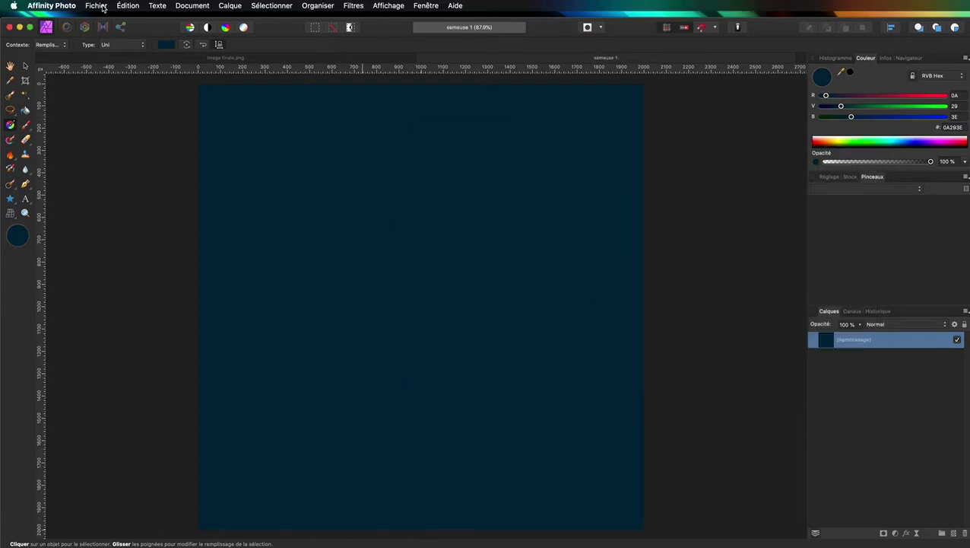
# Insert the "Montagne au soleil couchant" image from the Images folder, about 2540 px wide, starting near the canvas's upper-left corner
pyautogui.click(97, 6)
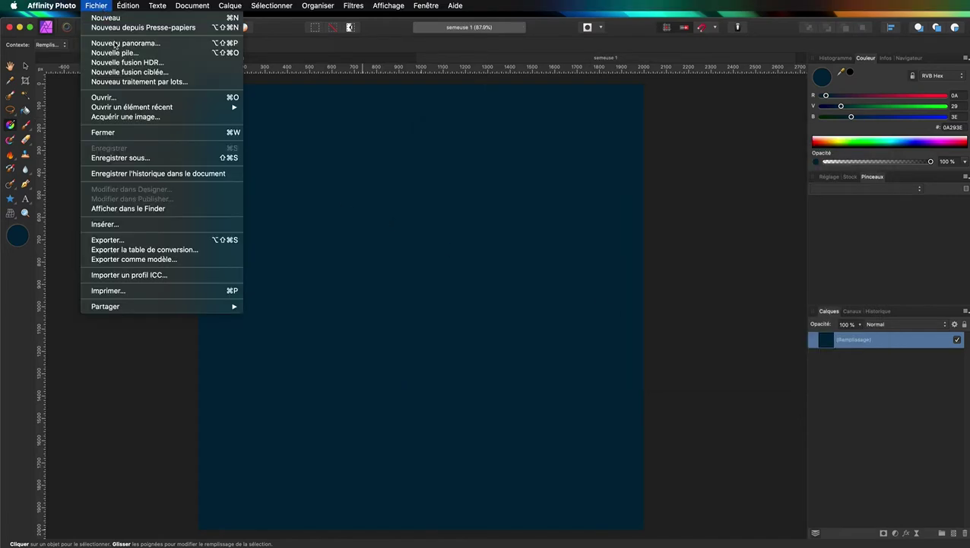
pyautogui.click(114, 226)
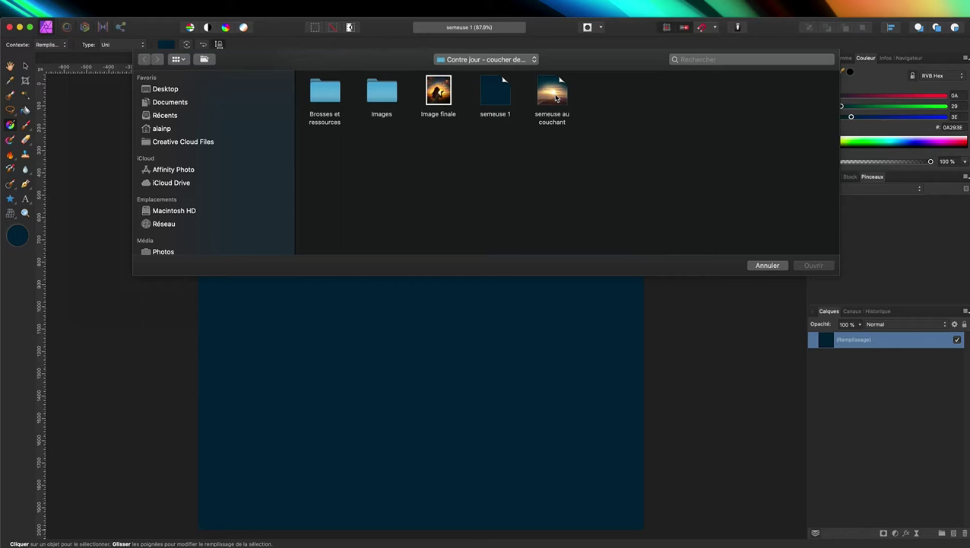
pyautogui.doubleClick(375, 98)
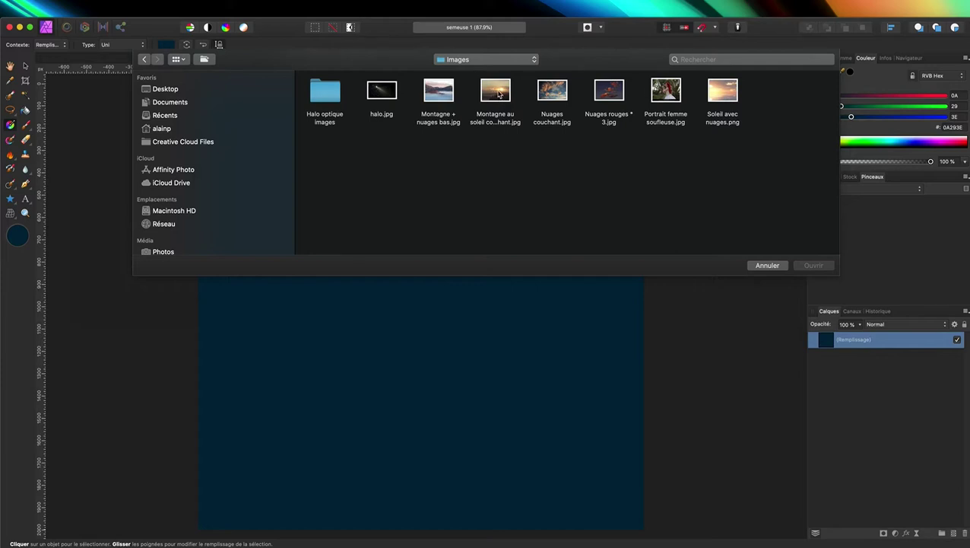
pyautogui.click(499, 94)
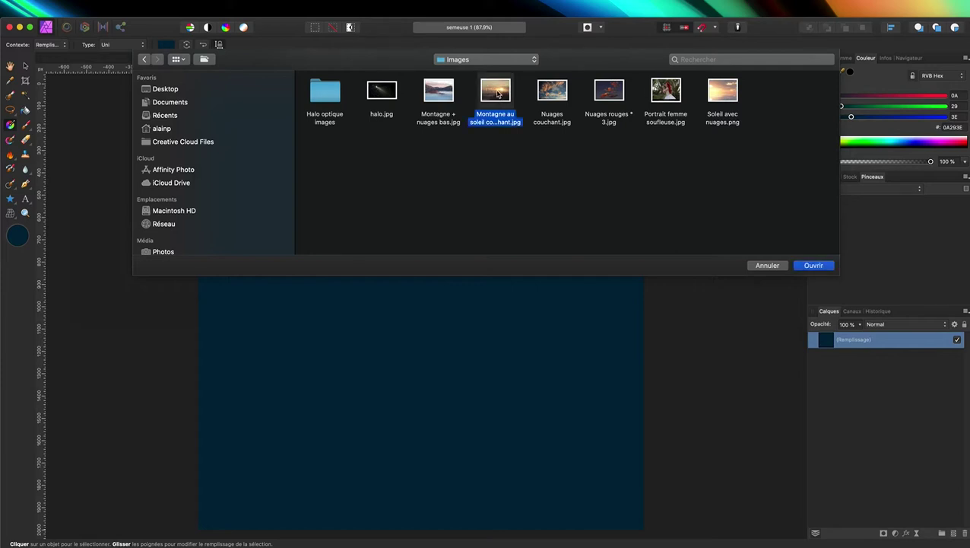
pyautogui.doubleClick(499, 95)
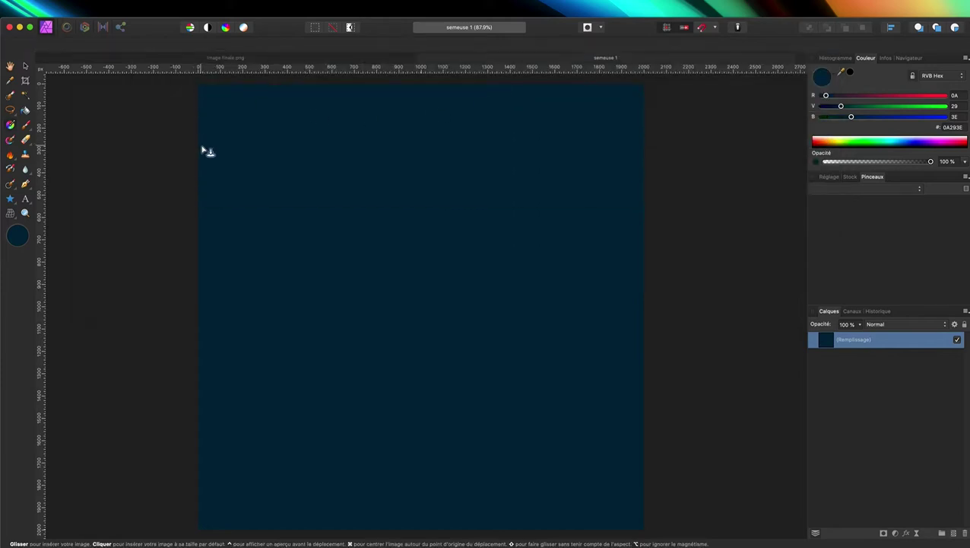
pyautogui.click(195, 95)
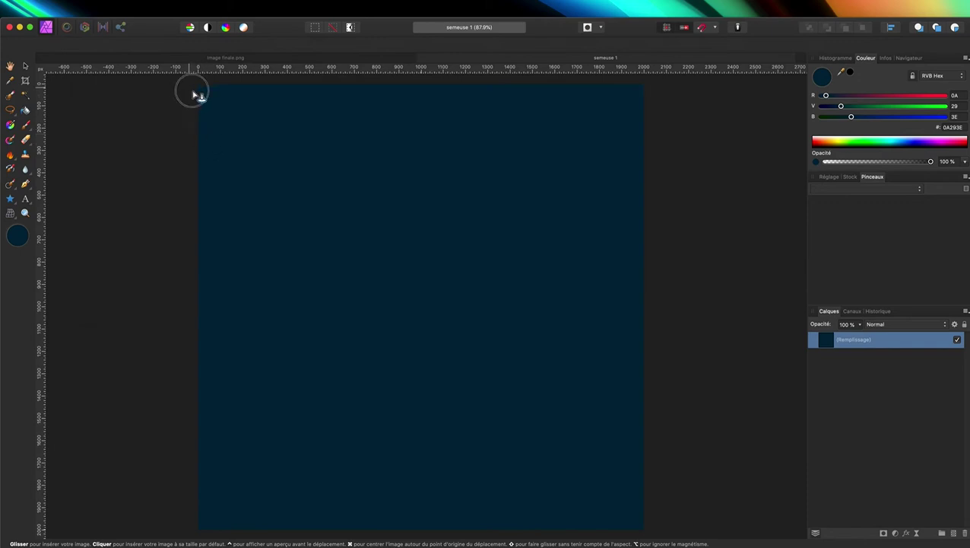
pyautogui.moveTo(195, 94); pyautogui.dragTo(786, 474)
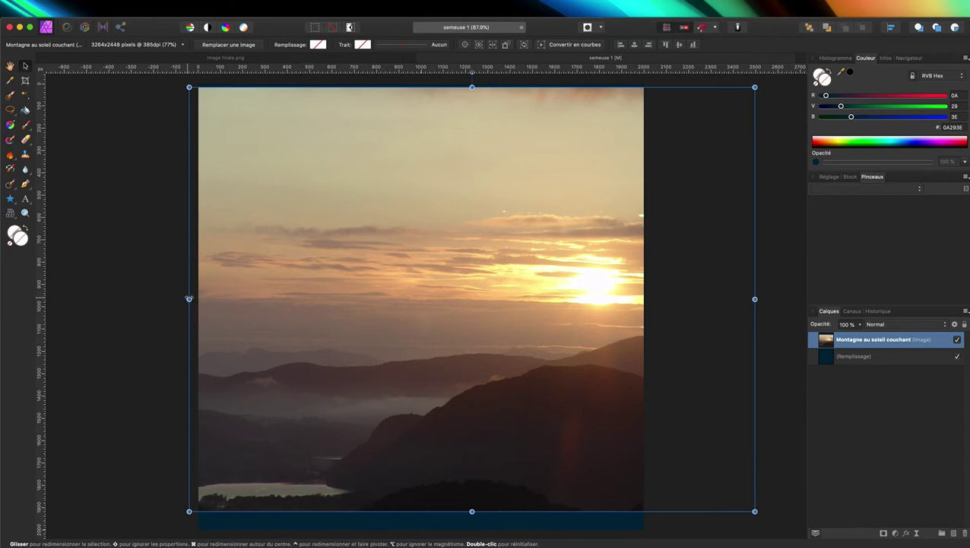
# Stretch the sunset image leftward to about 3240 px wide and move it down until it covers the canvas's lower edge
pyautogui.moveTo(189, 298); pyautogui.dragTo(57, 293)
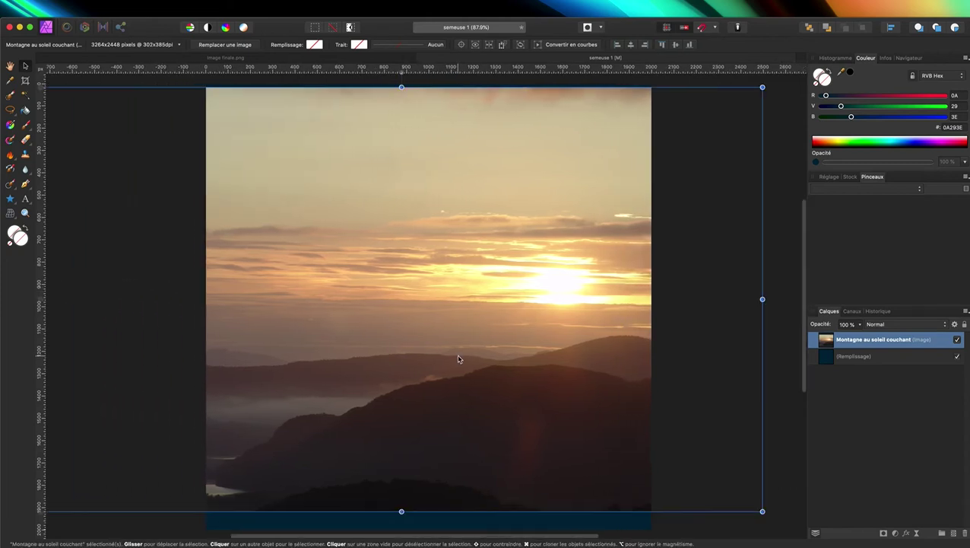
pyautogui.moveTo(457, 356); pyautogui.dragTo(445, 438)
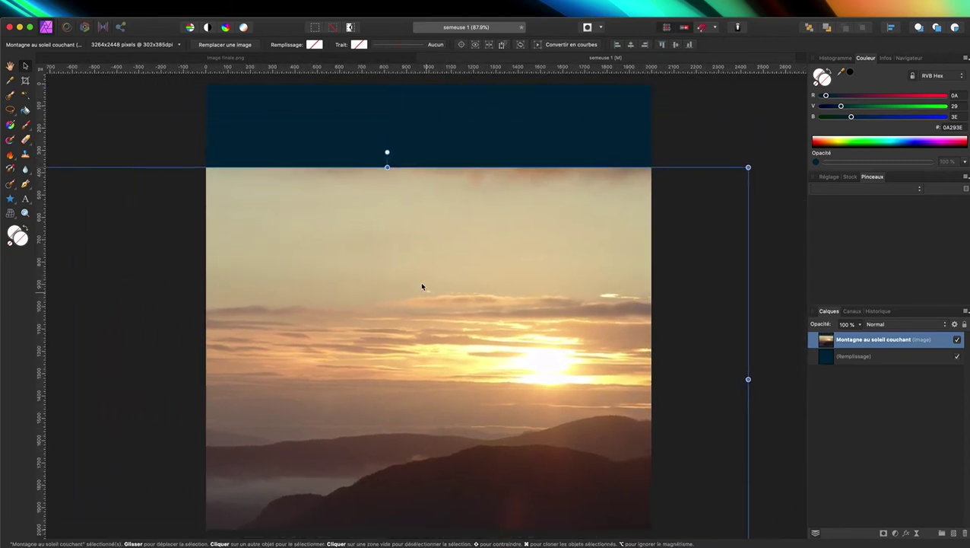
pyautogui.scroll(-2, 639, 212)
pyautogui.scroll(-1, 639, 212)
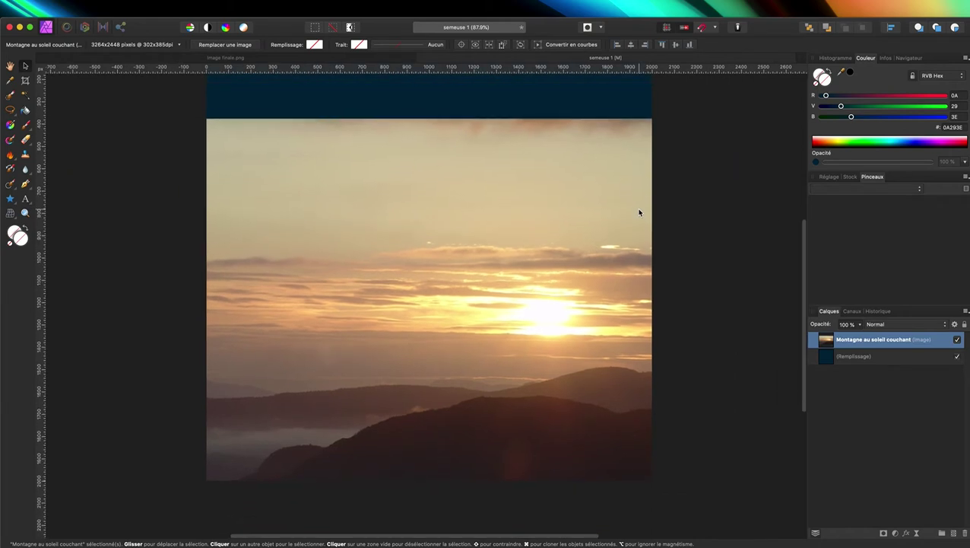
pyautogui.scroll(3, 639, 212)
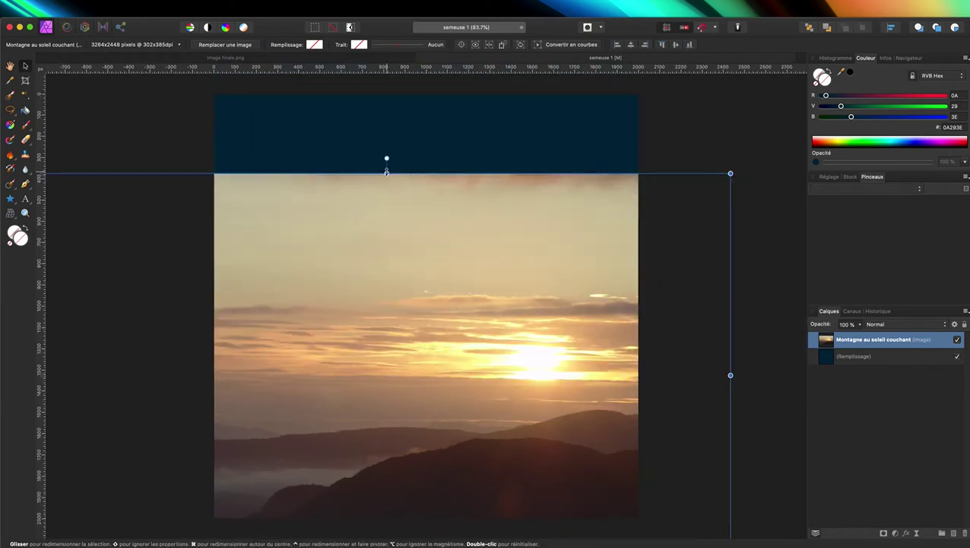
# Stretch the sunset image up to the canvas's upper edge and widen it to about 4060 px
pyautogui.moveTo(387, 173); pyautogui.dragTo(386, 90)
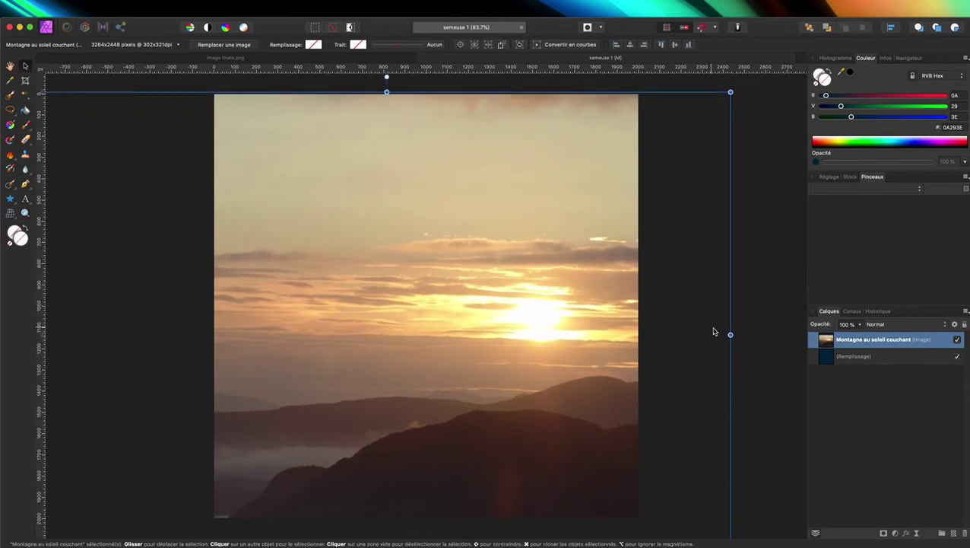
pyautogui.moveTo(730, 334); pyautogui.dragTo(491, 336)
pyautogui.scroll(3, 103, 330)
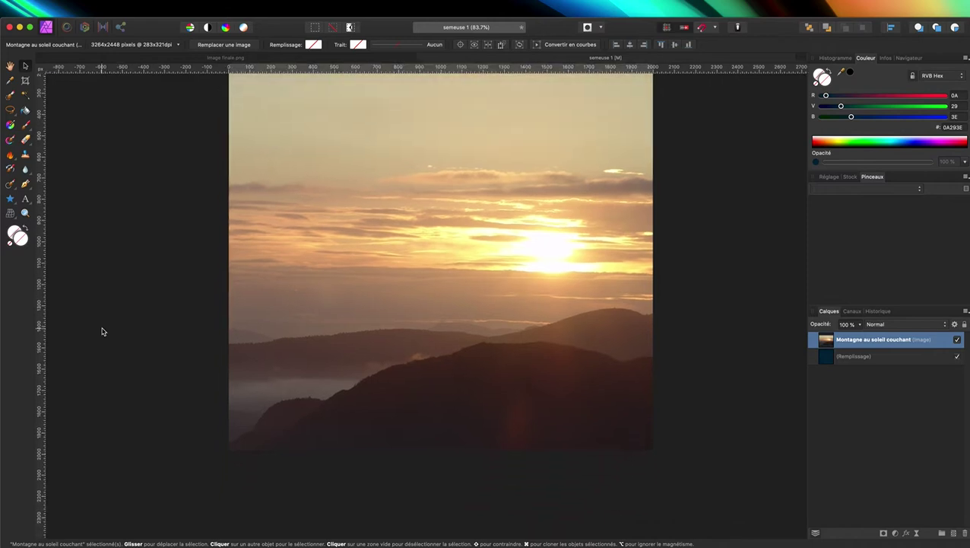
pyautogui.scroll(2, 104, 327)
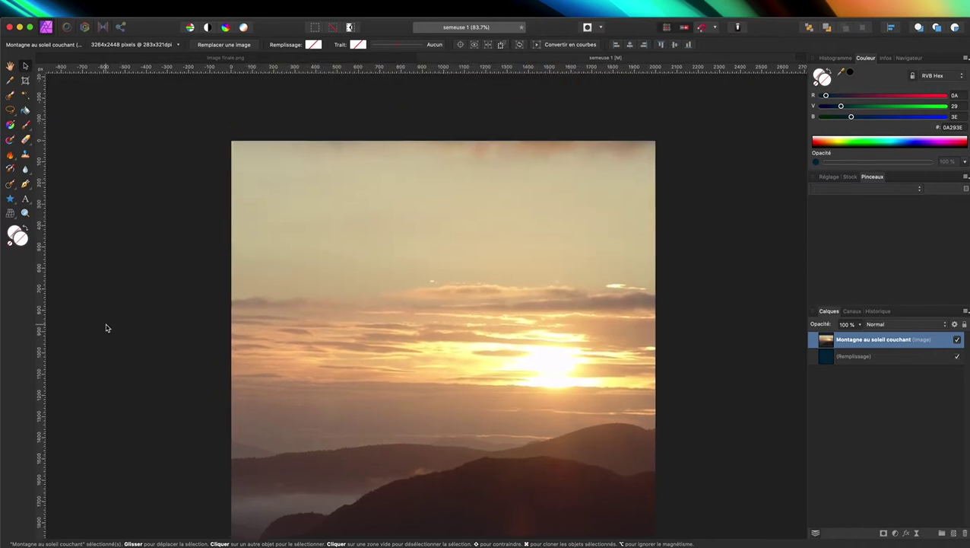
pyautogui.press('super+minus')
pyautogui.press('super+minus')
pyautogui.press('super+minus')
pyautogui.press('super+minus')
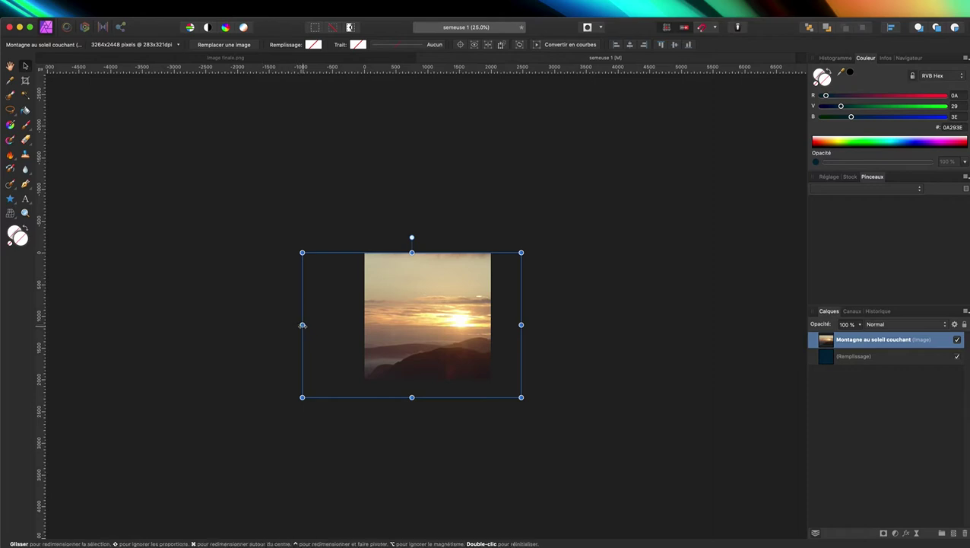
pyautogui.moveTo(302, 325); pyautogui.dragTo(265, 325)
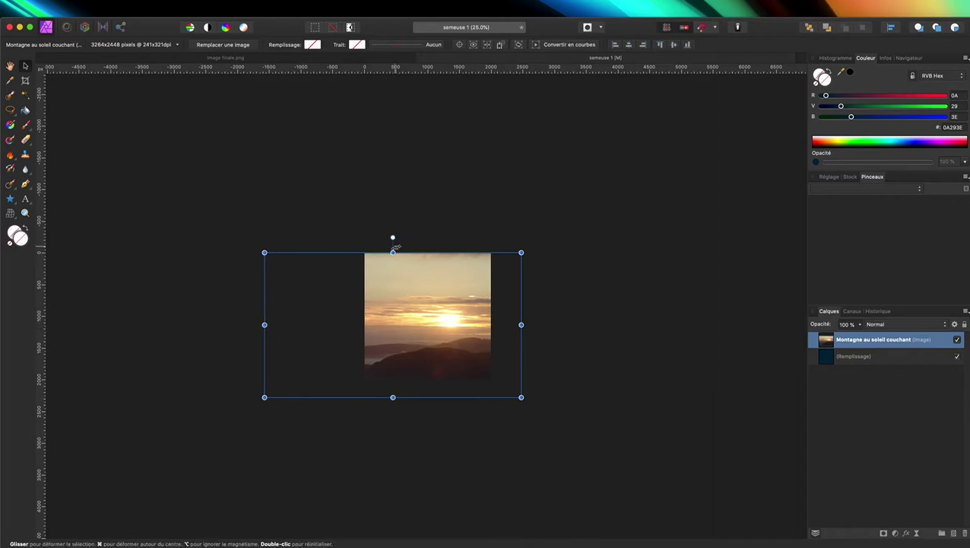
# Move the sunset image down about 250 px and stretch its upper edge just past the top of the canvas
pyautogui.click(435, 318)
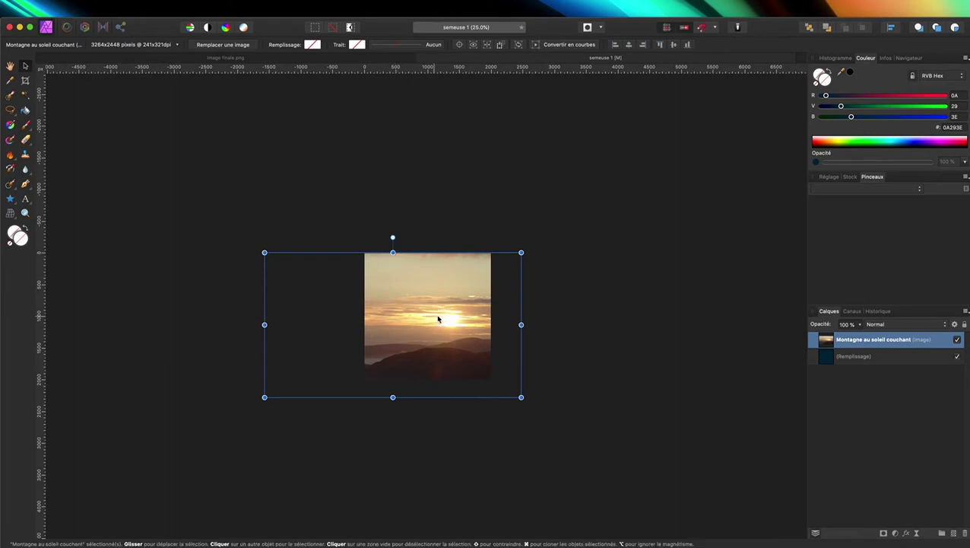
pyautogui.moveTo(438, 318); pyautogui.dragTo(437, 325)
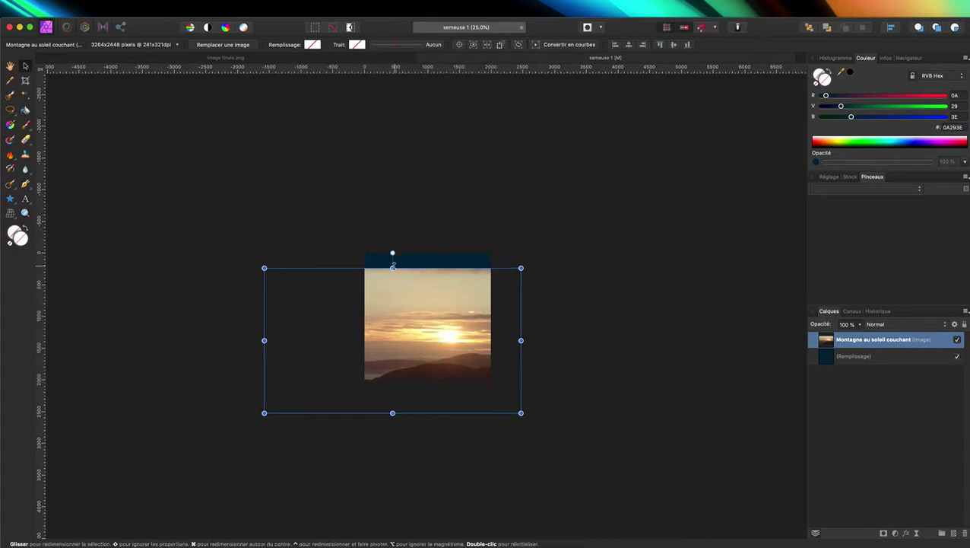
pyautogui.moveTo(392, 267); pyautogui.dragTo(392, 251)
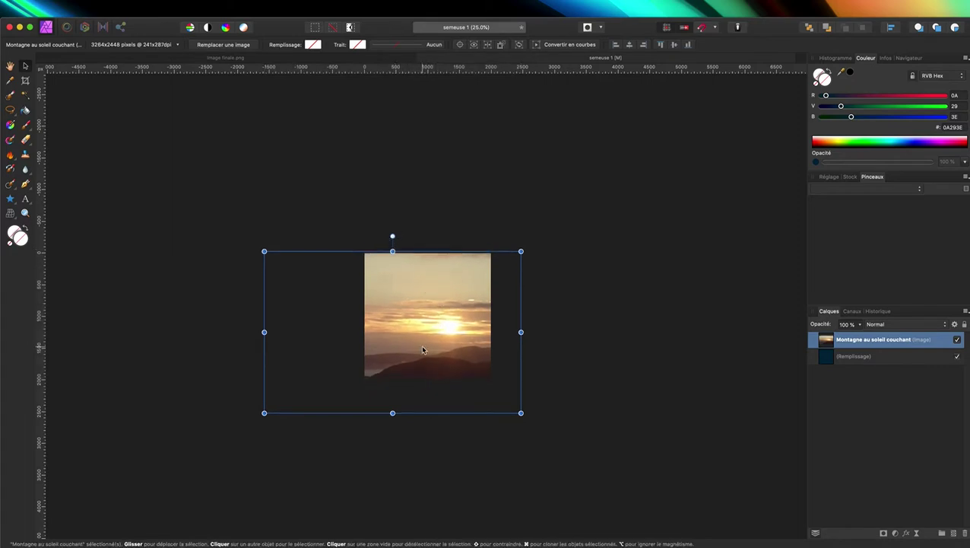
# Move the sunset image down about 75 px and undo the white brush stroke painted over its sky
pyautogui.moveTo(424, 350); pyautogui.dragTo(423, 354)
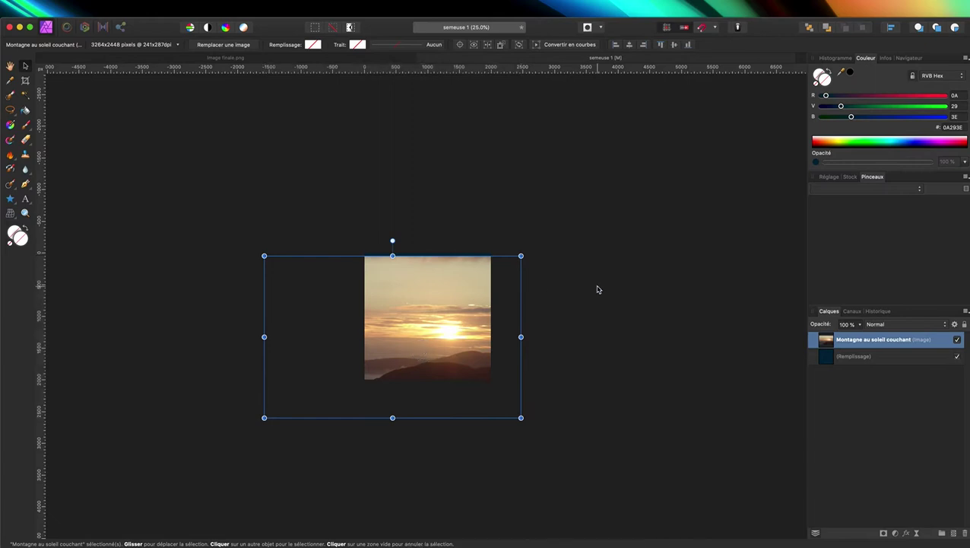
pyautogui.press('super+0')
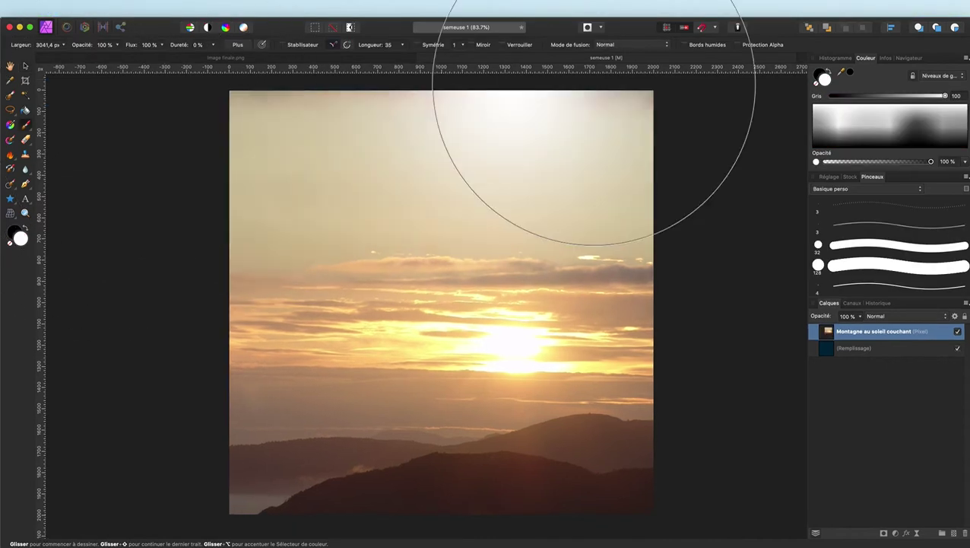
pyautogui.press('super+z')
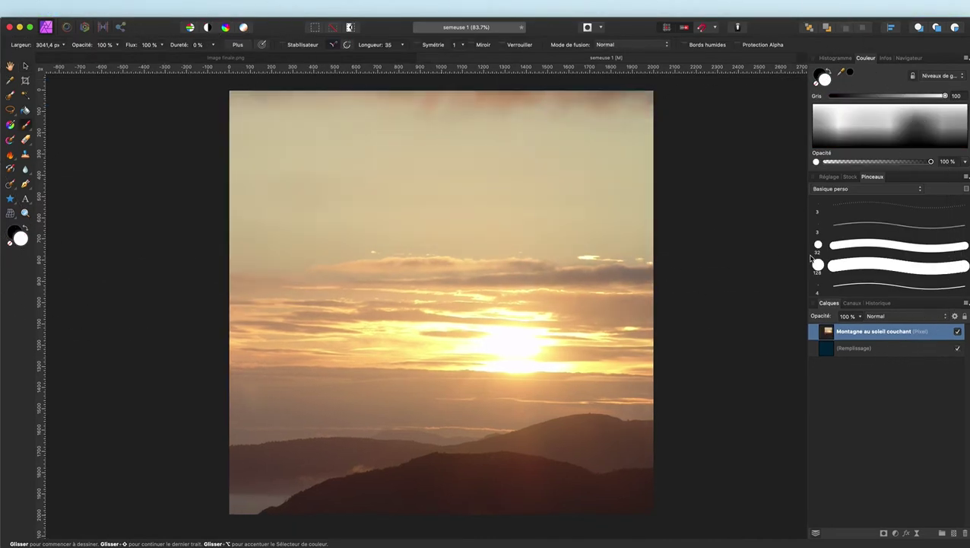
# Add a mask to the sunset layer and paint black across the upper sky with a soft brush about 1636 px wide
pyautogui.click(884, 534)
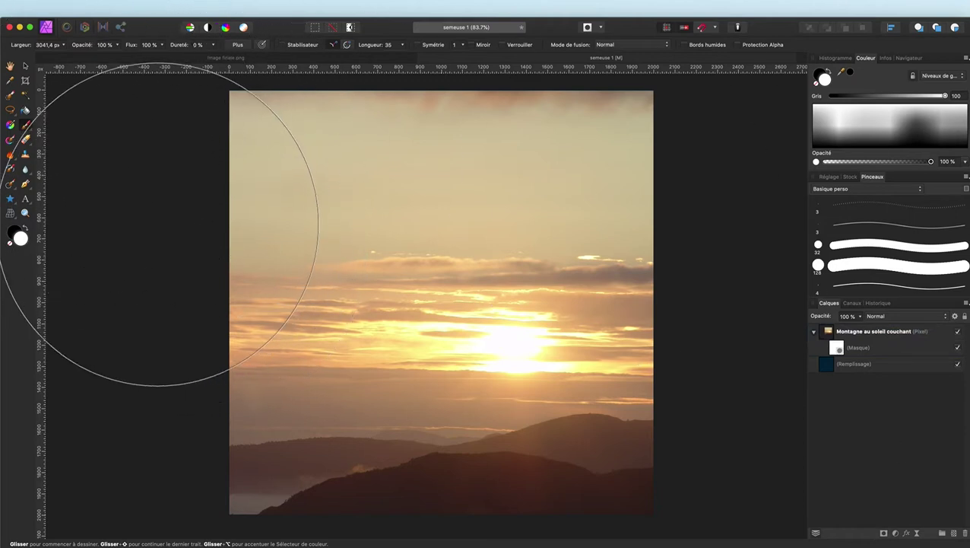
pyautogui.moveTo(409, 372); pyautogui.dragTo(259, 372)
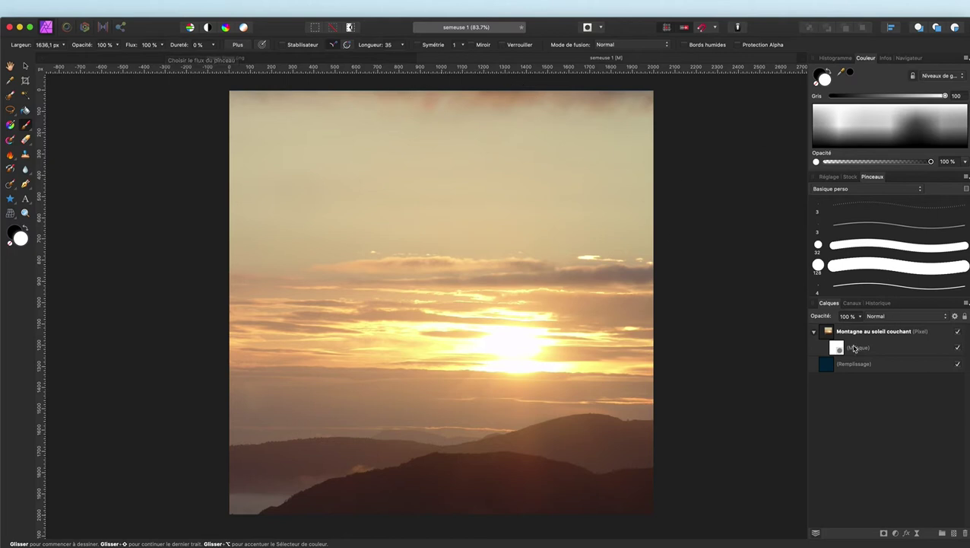
pyautogui.click(27, 228)
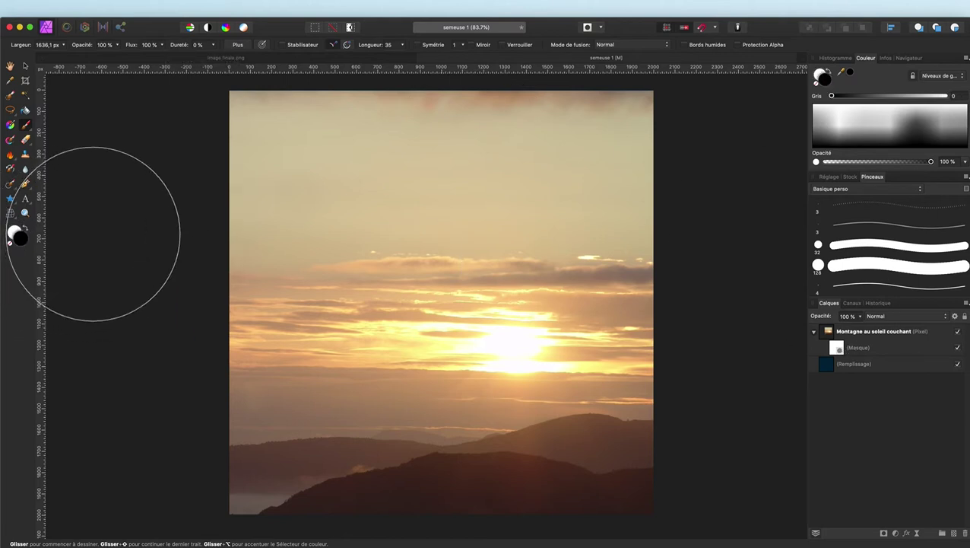
pyautogui.moveTo(104, 231)
pyautogui.mouseDown()
pyautogui.moveTo(167, 137)
pyautogui.moveTo(204, 117)
pyautogui.moveTo(379, 76)
pyautogui.moveTo(588, 92)
pyautogui.moveTo(655, 123)
pyautogui.moveTo(705, 173)
pyautogui.mouseUp()
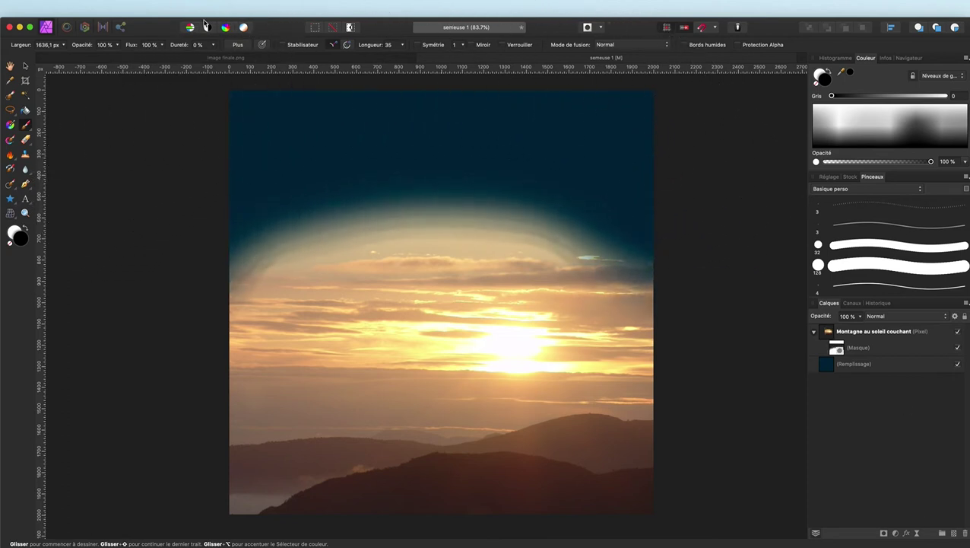
# Enlarge the soft brush to 4096 px and try a white dab on the mask over the image's left side
pyautogui.moveTo(316, 398); pyautogui.dragTo(332, 402)
pyautogui.click(25, 228)
pyautogui.press(']')
pyautogui.press(']')
pyautogui.press(']')
pyautogui.press(']')
pyautogui.press(']')
pyautogui.press(']')
pyautogui.click(273, 333)
pyautogui.press(']')
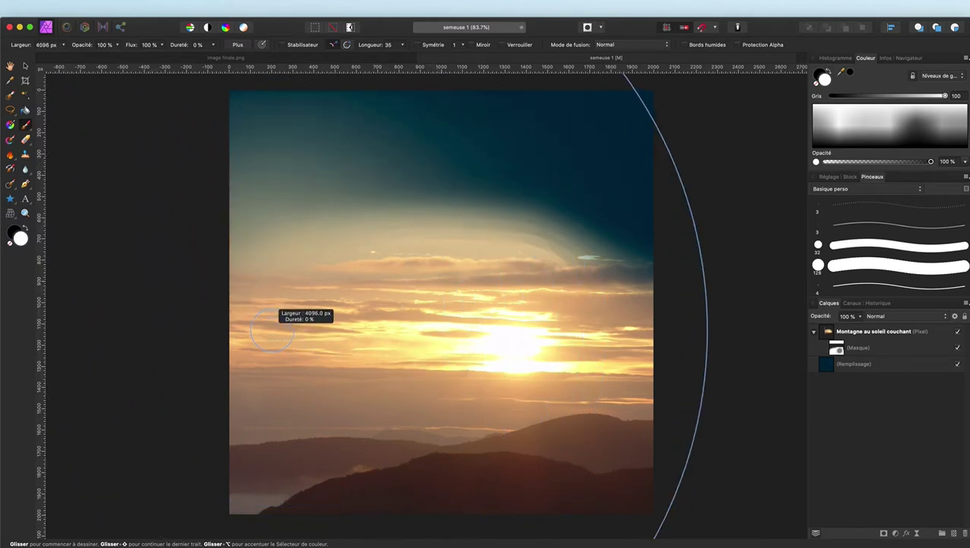
pyautogui.press('super+z')
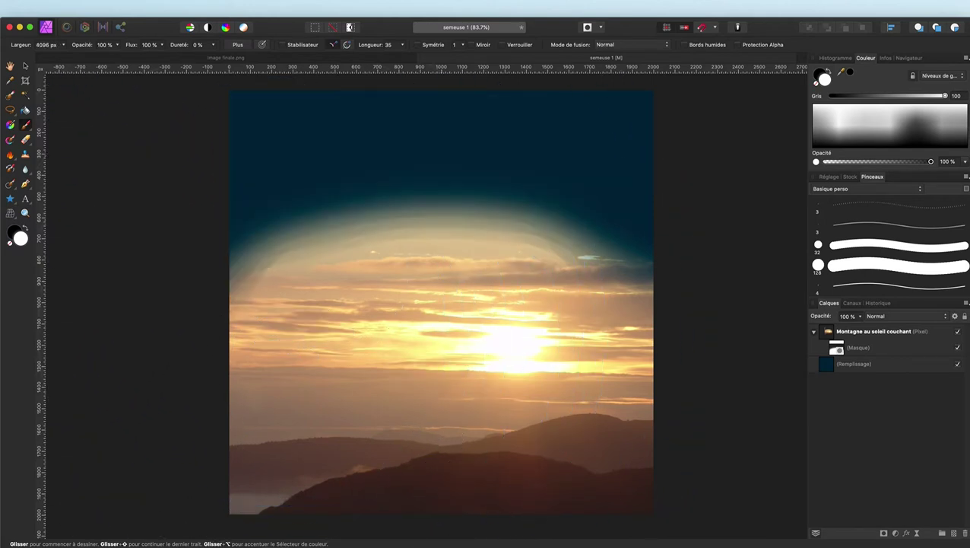
# Try softening the sky transition with white 4096 px dabs on the mask around the image's centre and left edge
pyautogui.click(430, 371)
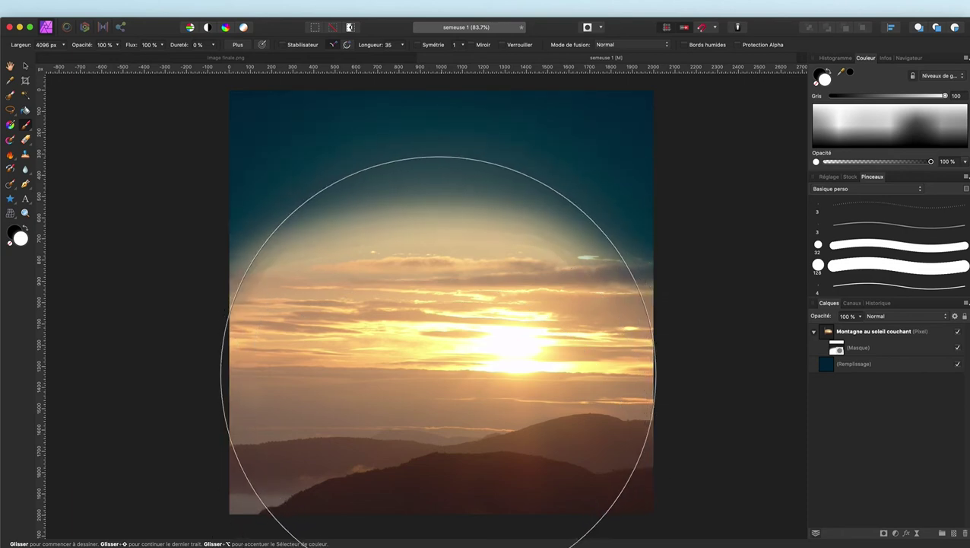
pyautogui.press('super+z')
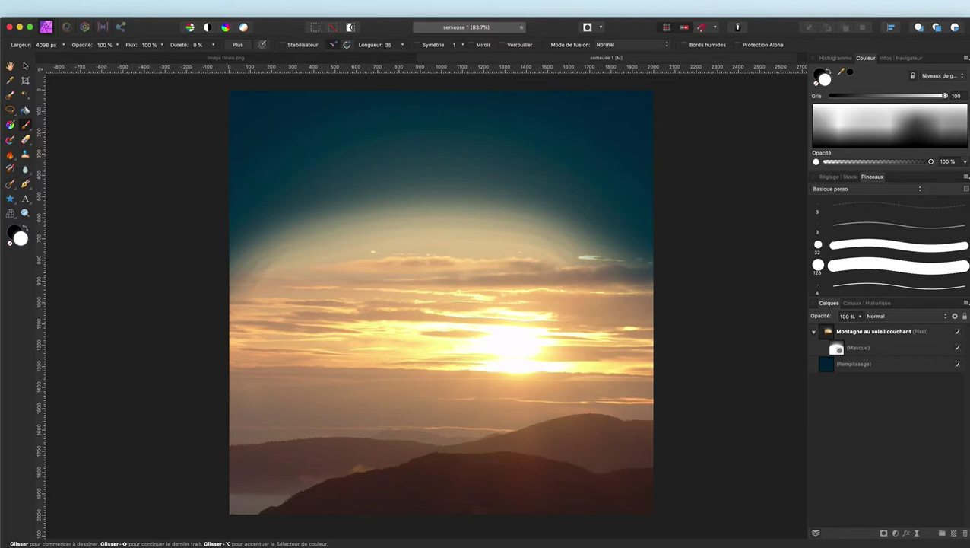
pyautogui.click(191, 368)
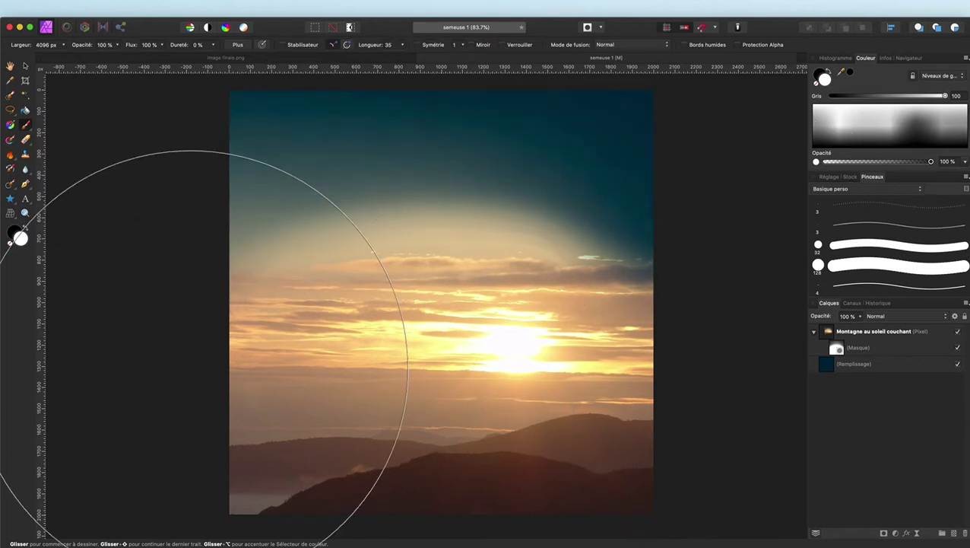
pyautogui.moveTo(191, 367)
pyautogui.mouseDown()
pyautogui.moveTo(98, 358)
pyautogui.moveTo(238, 368)
pyautogui.moveTo(426, 190)
pyautogui.mouseUp()
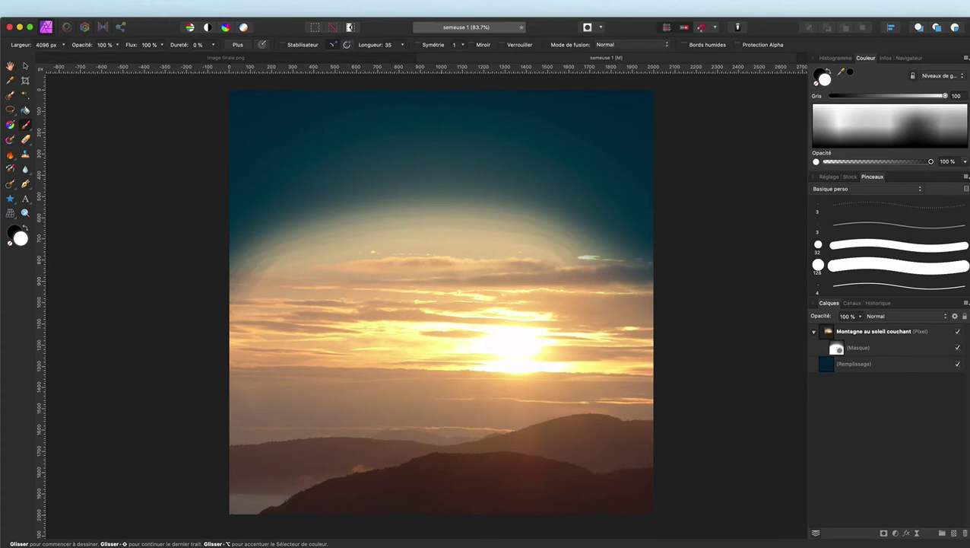
# Try white 4096 px strokes on the mask along the image's right side and over its centre
pyautogui.moveTo(760, 228)
pyautogui.mouseDown()
pyautogui.moveTo(769, 411)
pyautogui.moveTo(714, 530)
pyautogui.mouseUp()
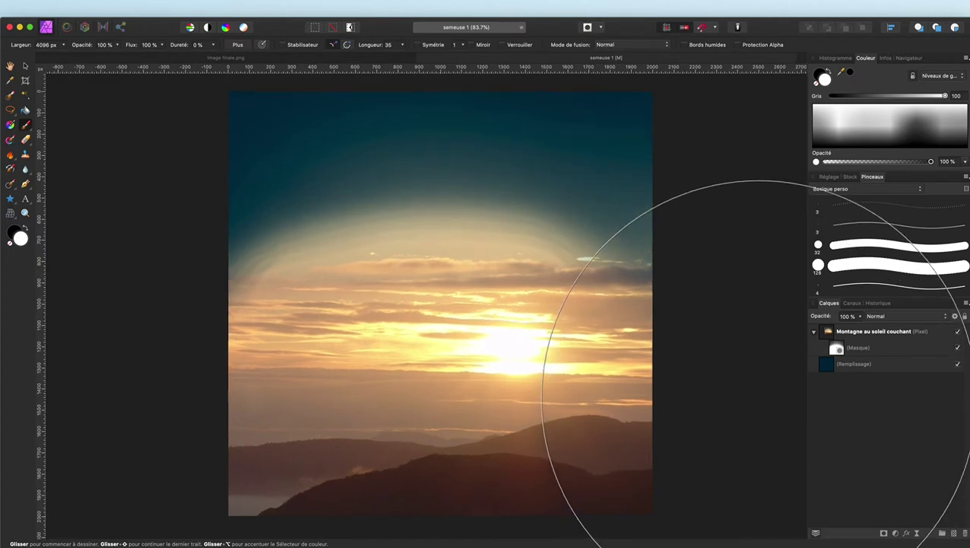
pyautogui.click(760, 401)
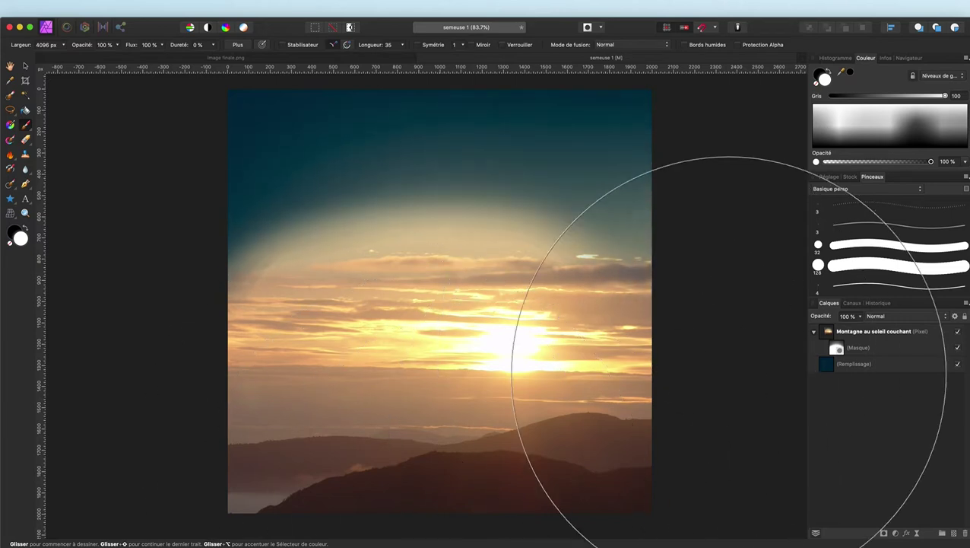
pyautogui.click(695, 347)
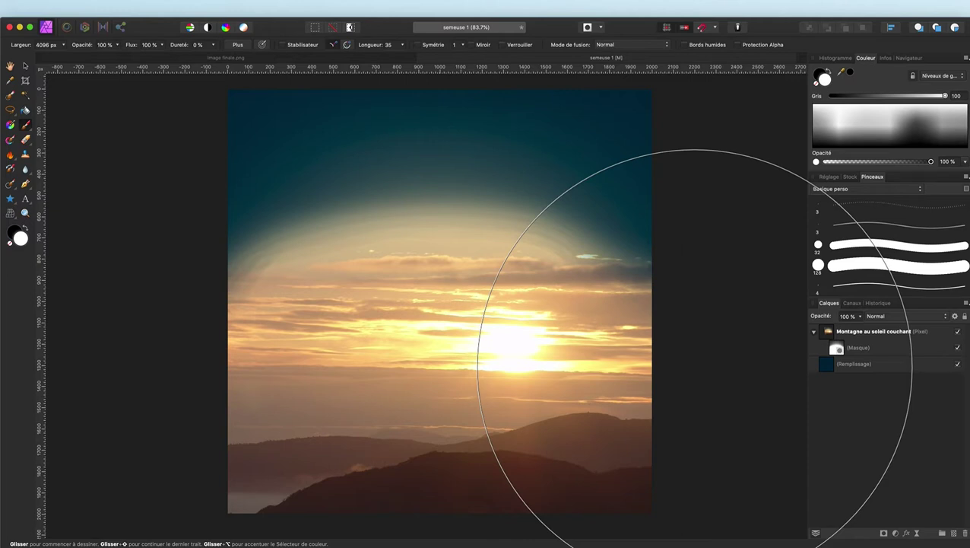
pyautogui.moveTo(692, 365)
pyautogui.mouseDown()
pyautogui.moveTo(677, 332)
pyautogui.moveTo(459, 322)
pyautogui.mouseUp()
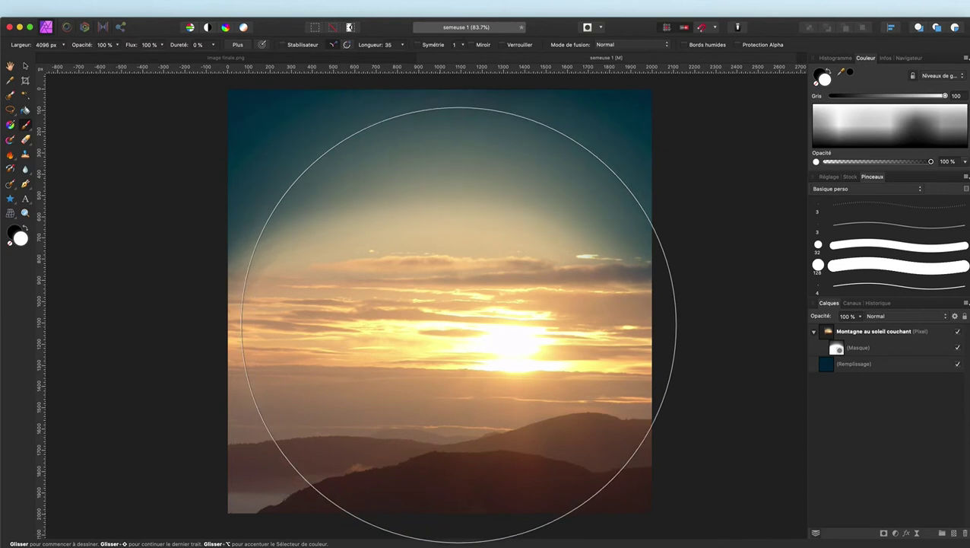
pyautogui.moveTo(458, 324); pyautogui.dragTo(457, 306)
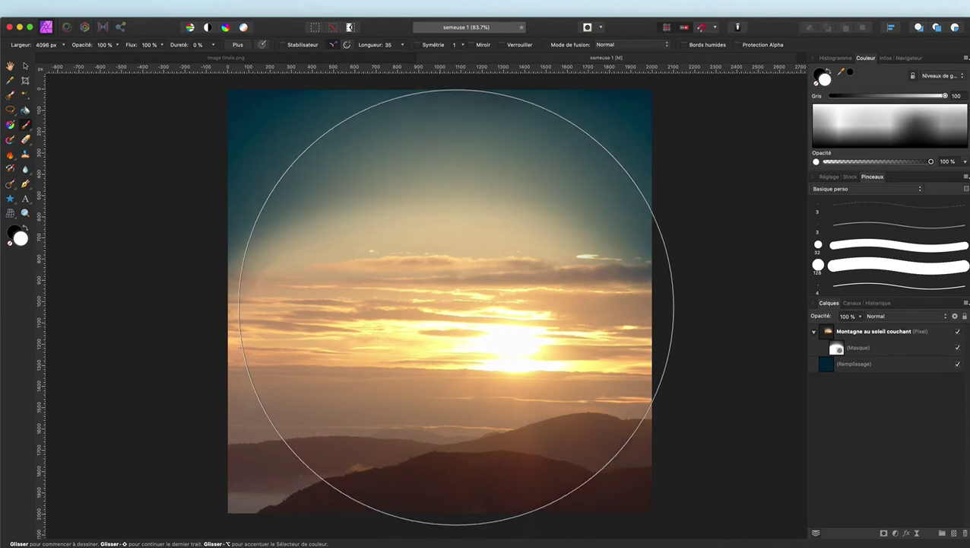
# Undo the last white mask strokes and delete the sunset layer's mask
pyautogui.press('super+z')
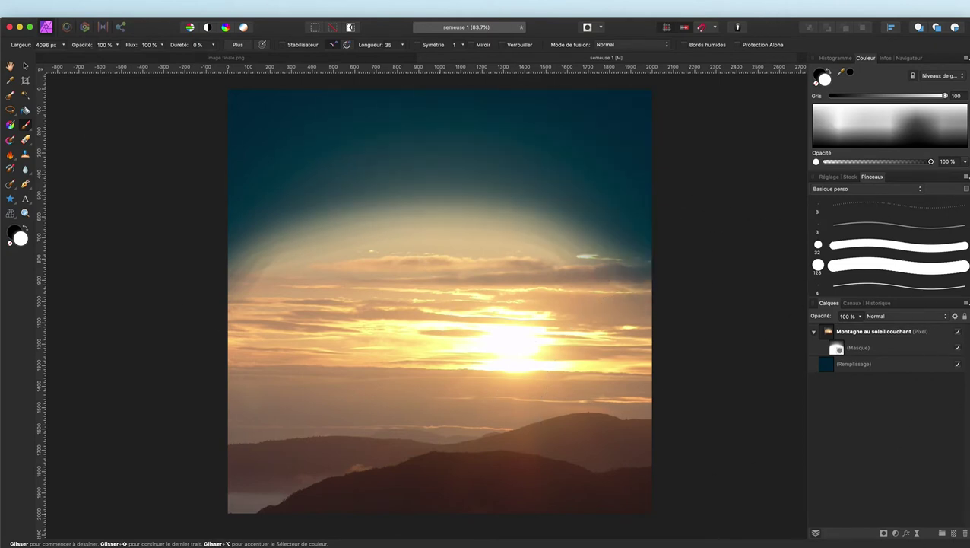
pyautogui.click(838, 349)
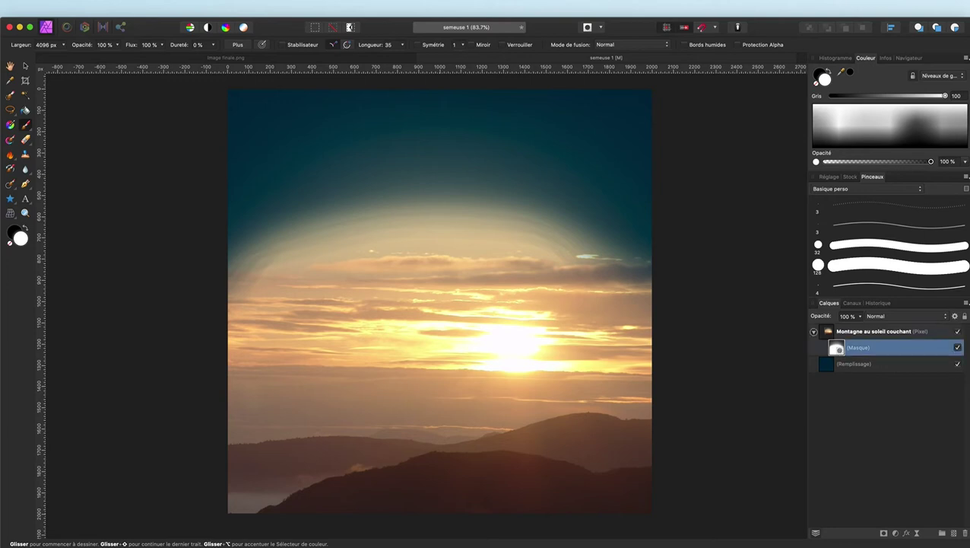
pyautogui.click(965, 534)
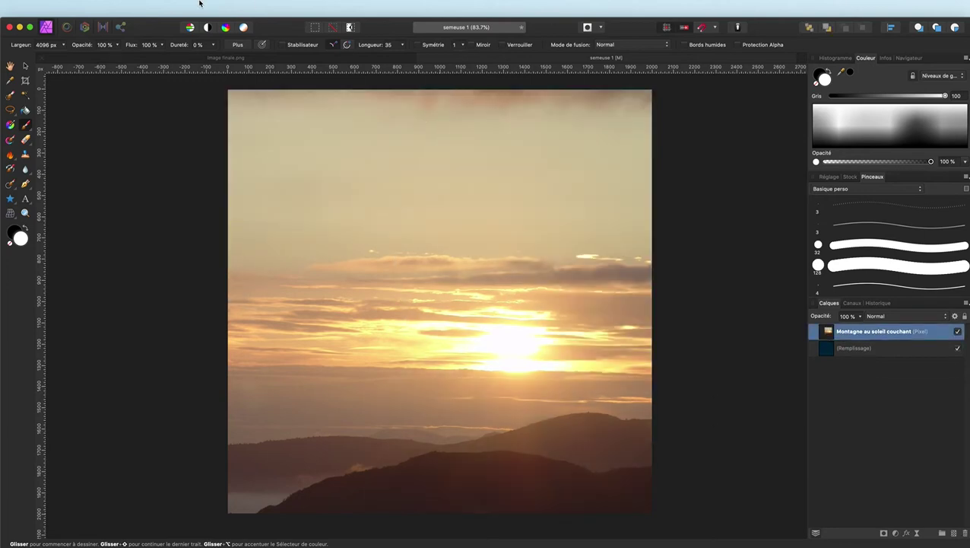
# Convert the document's colour format to RGB/16 with the Adobe RGB (1998) profile
pyautogui.moveTo(166, 4)
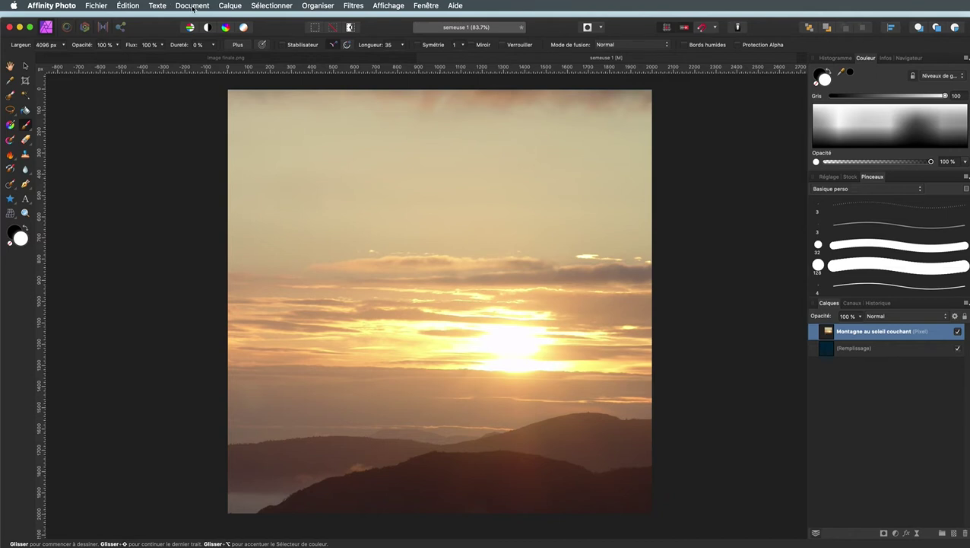
pyautogui.click(193, 6)
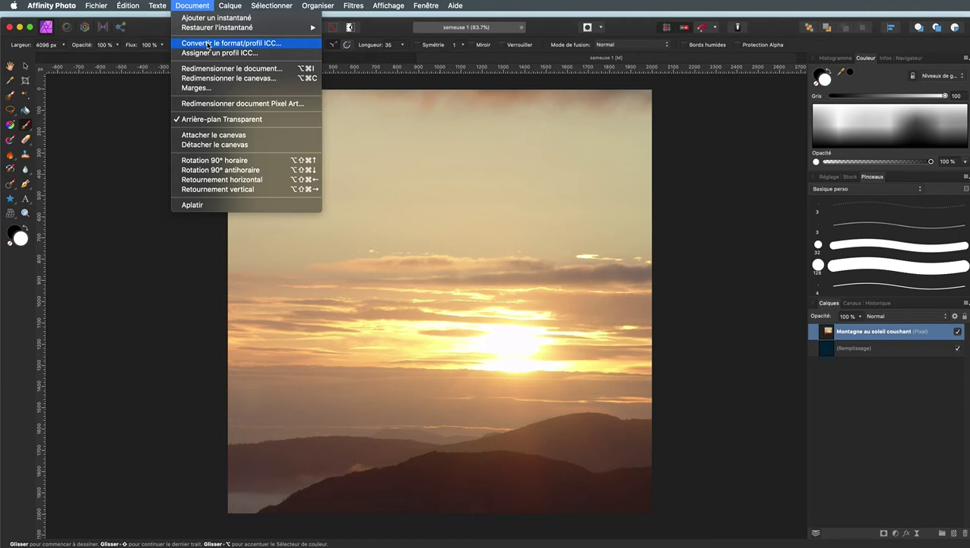
pyautogui.click(207, 44)
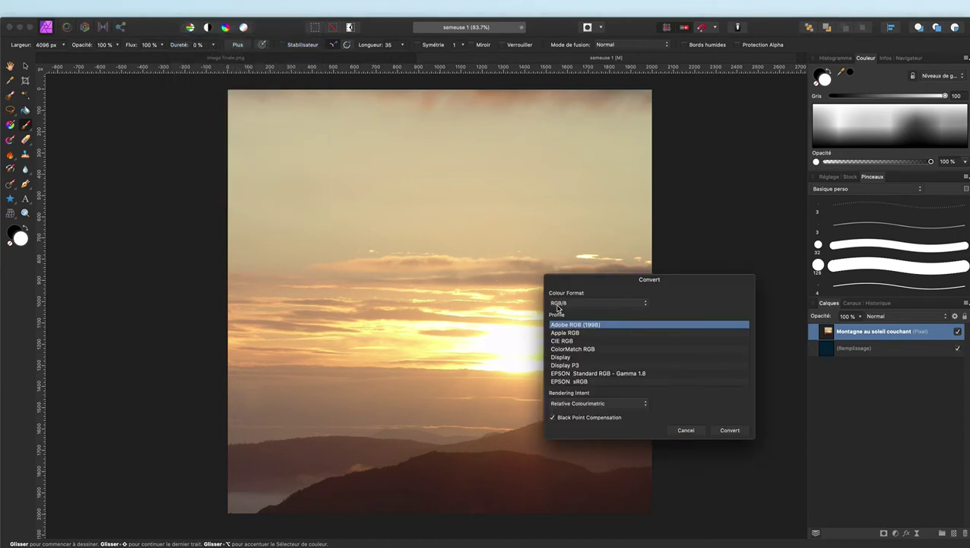
pyautogui.click(585, 306)
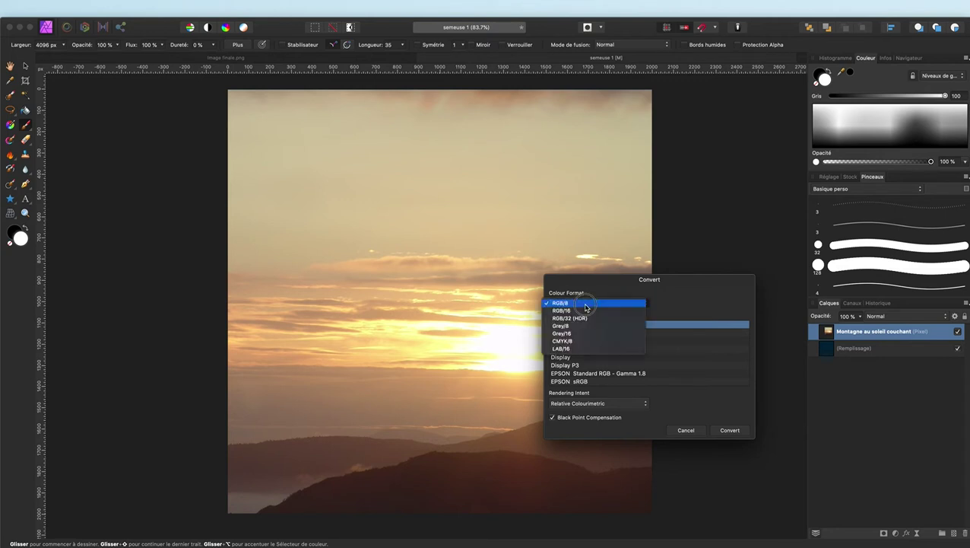
pyautogui.click(582, 314)
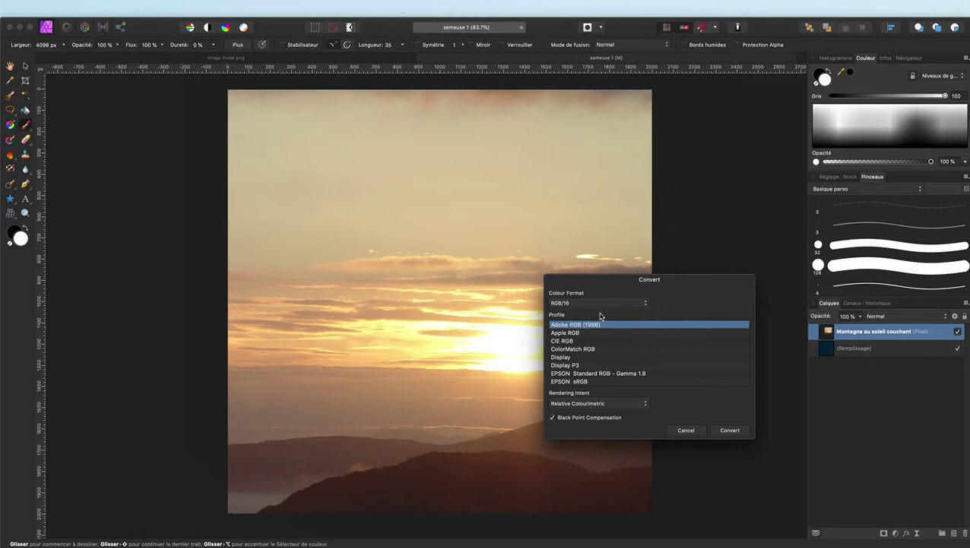
pyautogui.click(731, 431)
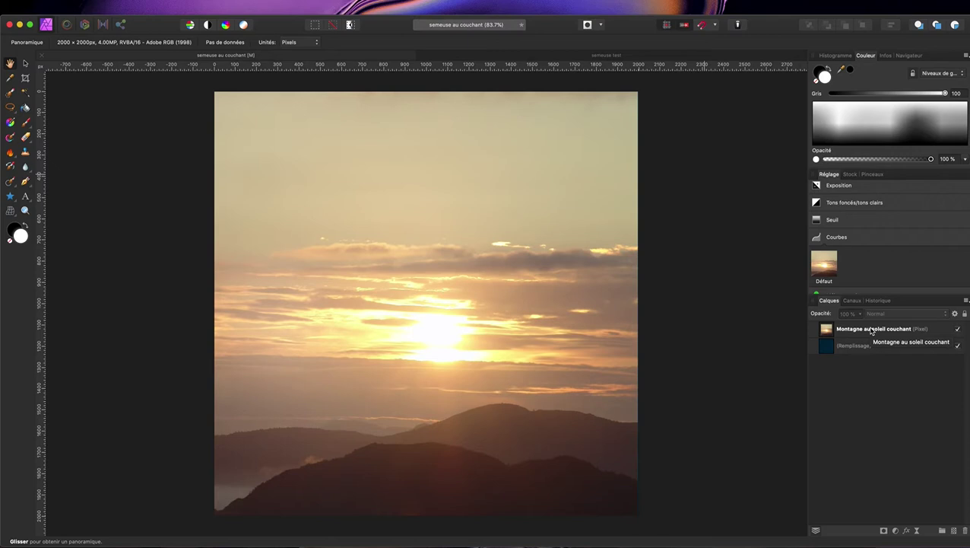
# Add a mask to the sunset layer and set up a black brush 2289 px wide with 30% opacity, 20% flow and 0% hardness
pyautogui.click(872, 329)
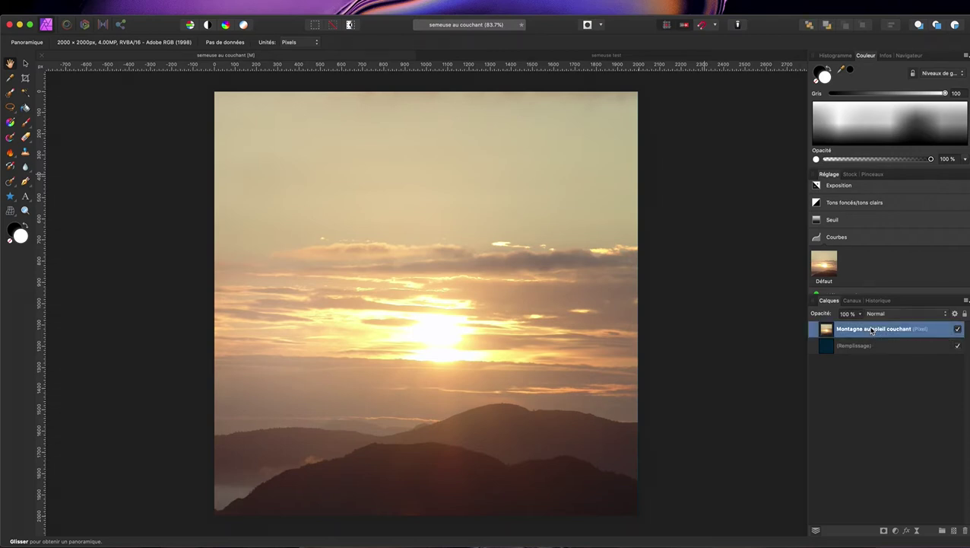
pyautogui.click(884, 530)
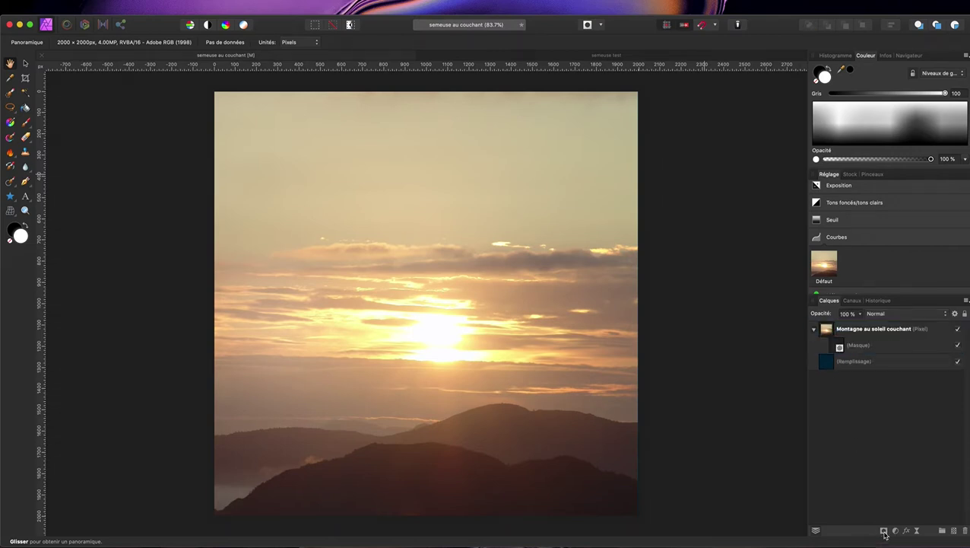
pyautogui.click(27, 124)
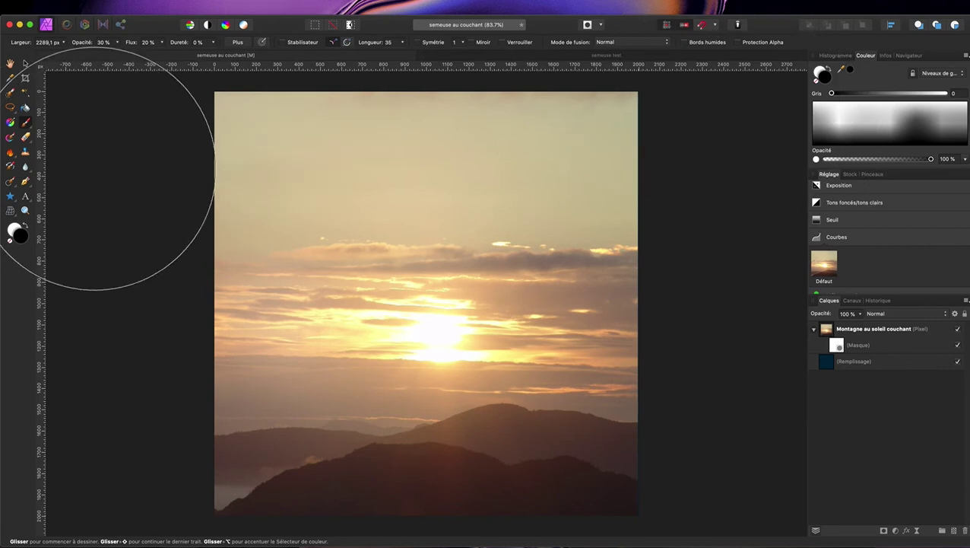
# Try painting a black stroke on the mask across the upper sky
pyautogui.moveTo(125, 206)
pyautogui.mouseDown()
pyautogui.moveTo(140, 130)
pyautogui.moveTo(194, 103)
pyautogui.moveTo(288, 89)
pyautogui.moveTo(467, 86)
pyautogui.moveTo(582, 108)
pyautogui.moveTo(661, 152)
pyautogui.mouseUp()
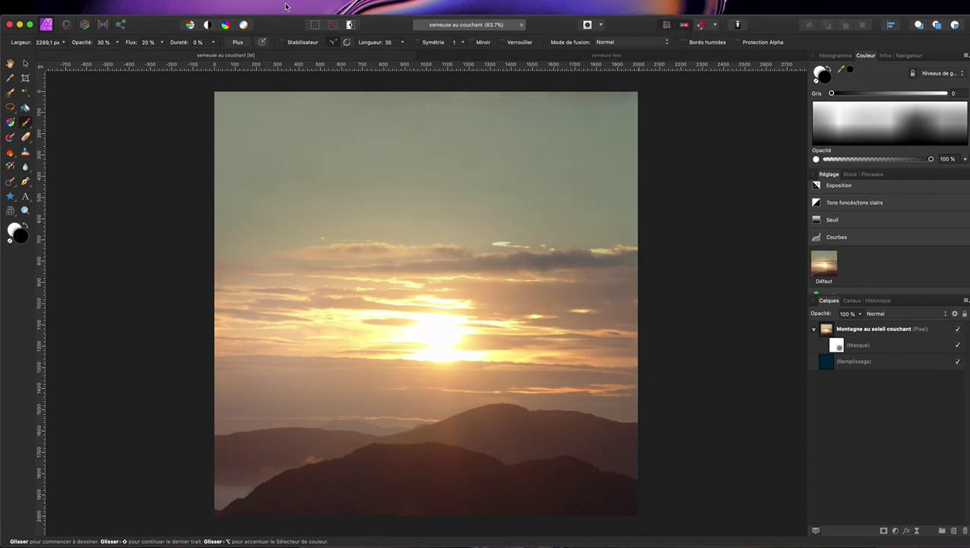
pyautogui.press('super+z')
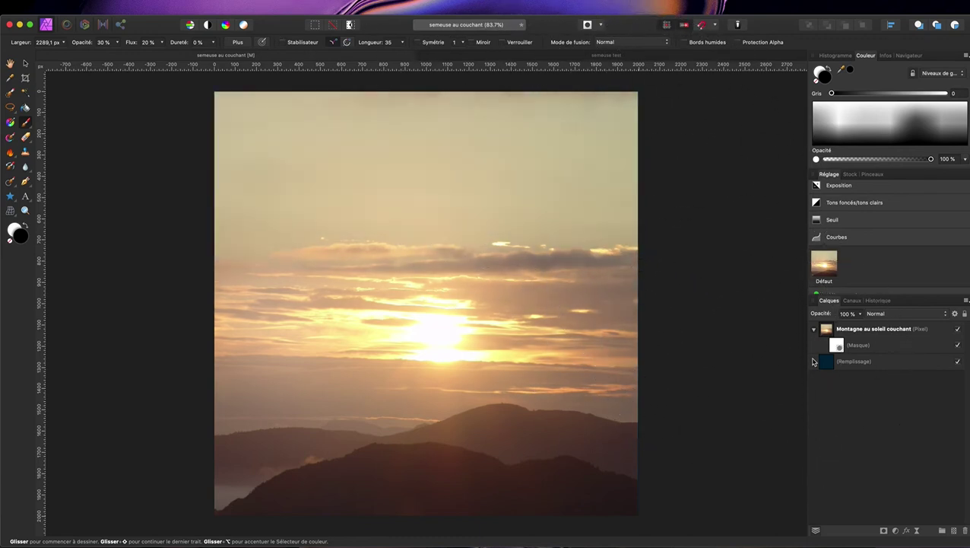
# Select the sunset layer's mask and paint repeated black strokes across the sky and image sides to blend in the dark blue background
pyautogui.click(841, 347)
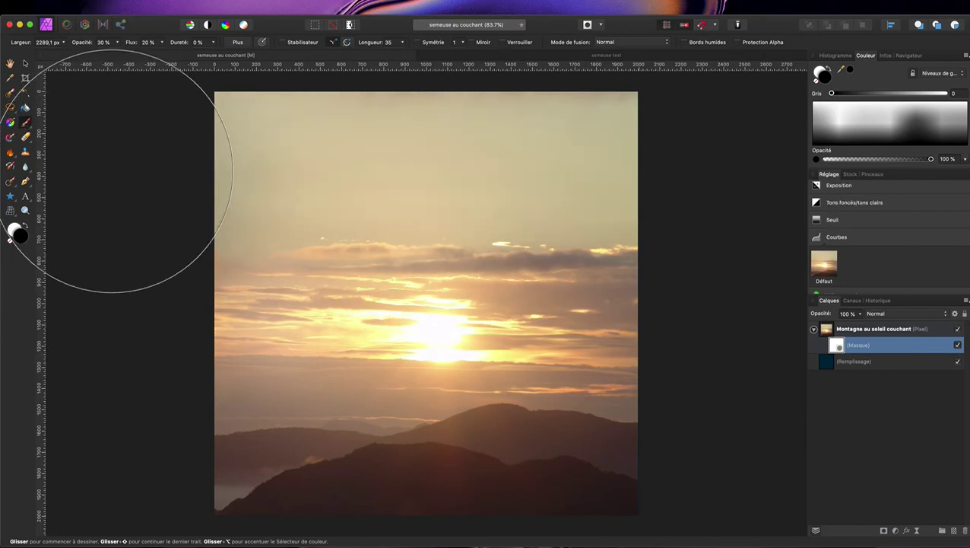
pyautogui.moveTo(98, 202)
pyautogui.mouseDown()
pyautogui.moveTo(187, 93)
pyautogui.moveTo(347, 22)
pyautogui.moveTo(537, 36)
pyautogui.moveTo(697, 217)
pyautogui.mouseUp()
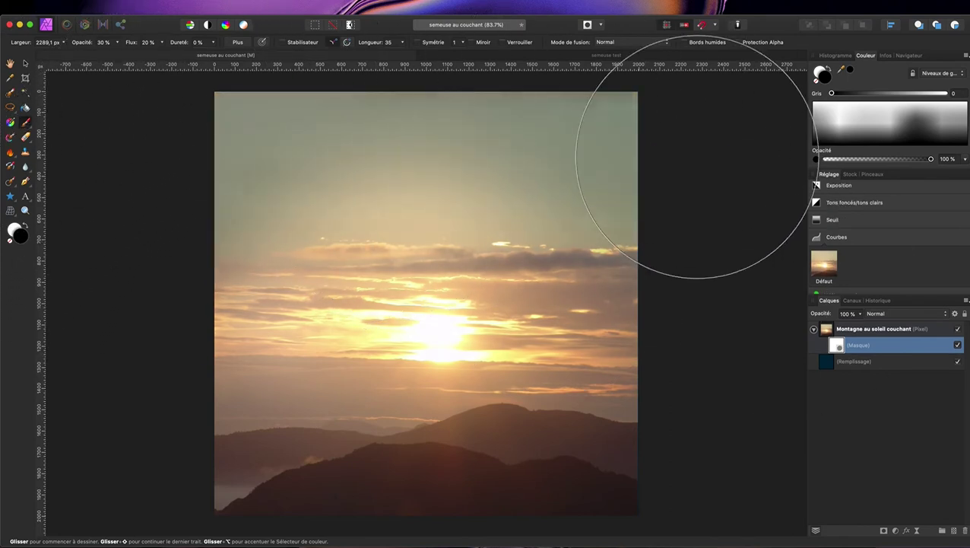
pyautogui.moveTo(777, 381)
pyautogui.mouseDown()
pyautogui.moveTo(661, 139)
pyautogui.moveTo(499, 55)
pyautogui.moveTo(334, 33)
pyautogui.moveTo(219, 49)
pyautogui.moveTo(152, 101)
pyautogui.moveTo(142, 241)
pyautogui.moveTo(217, 176)
pyautogui.moveTo(282, 157)
pyautogui.moveTo(380, 161)
pyautogui.moveTo(517, 206)
pyautogui.moveTo(626, 265)
pyautogui.moveTo(705, 339)
pyautogui.moveTo(718, 197)
pyautogui.moveTo(674, 115)
pyautogui.moveTo(573, 49)
pyautogui.moveTo(722, 183)
pyautogui.moveTo(729, 202)
pyautogui.moveTo(665, 126)
pyautogui.moveTo(584, 89)
pyautogui.moveTo(232, 57)
pyautogui.mouseUp()
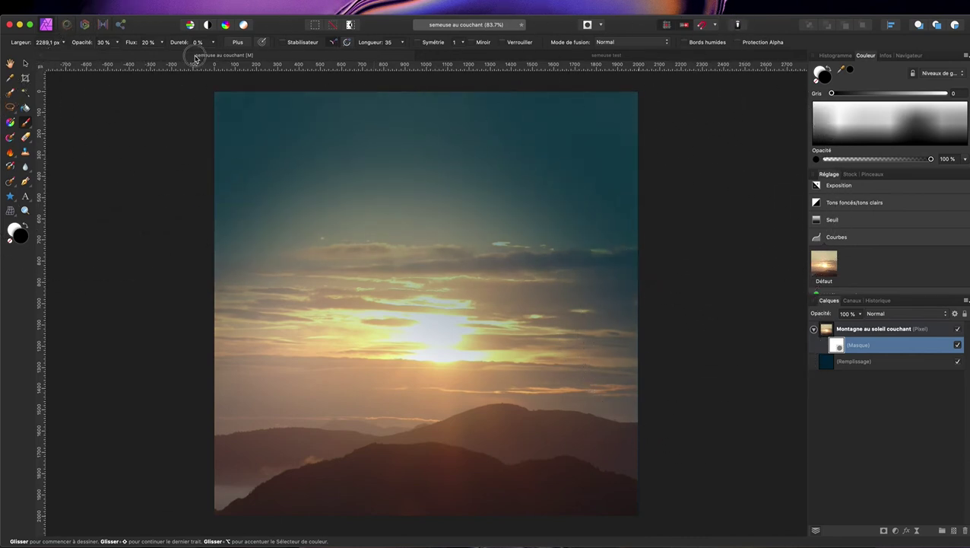
# Paint more black over the upper sky on the sunset layer's mask, and check the mask on its own
pyautogui.moveTo(57, 281)
pyautogui.mouseDown()
pyautogui.moveTo(90, 257)
pyautogui.moveTo(242, 64)
pyautogui.moveTo(233, 117)
pyautogui.moveTo(103, 184)
pyautogui.moveTo(84, 183)
pyautogui.moveTo(202, 104)
pyautogui.moveTo(301, 65)
pyautogui.moveTo(48, 184)
pyautogui.moveTo(100, 134)
pyautogui.moveTo(257, 87)
pyautogui.moveTo(452, 71)
pyautogui.moveTo(583, 92)
pyautogui.moveTo(701, 178)
pyautogui.moveTo(514, 82)
pyautogui.moveTo(512, 111)
pyautogui.moveTo(690, 154)
pyautogui.moveTo(452, 69)
pyautogui.moveTo(266, 69)
pyautogui.moveTo(536, 200)
pyautogui.moveTo(766, 245)
pyautogui.moveTo(744, 210)
pyautogui.moveTo(586, 120)
pyautogui.moveTo(388, 73)
pyautogui.moveTo(253, 112)
pyautogui.moveTo(153, 182)
pyautogui.moveTo(165, 195)
pyautogui.moveTo(170, 179)
pyautogui.moveTo(92, 316)
pyautogui.moveTo(90, 359)
pyautogui.moveTo(114, 357)
pyautogui.moveTo(235, 232)
pyautogui.moveTo(385, 157)
pyautogui.moveTo(715, 227)
pyautogui.mouseUp()
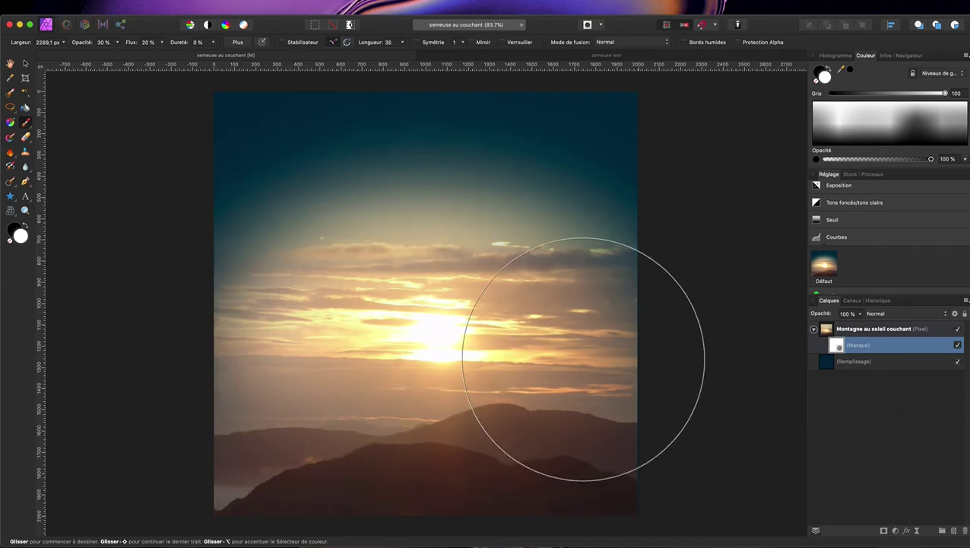
pyautogui.hscroll(1, 723, 357)
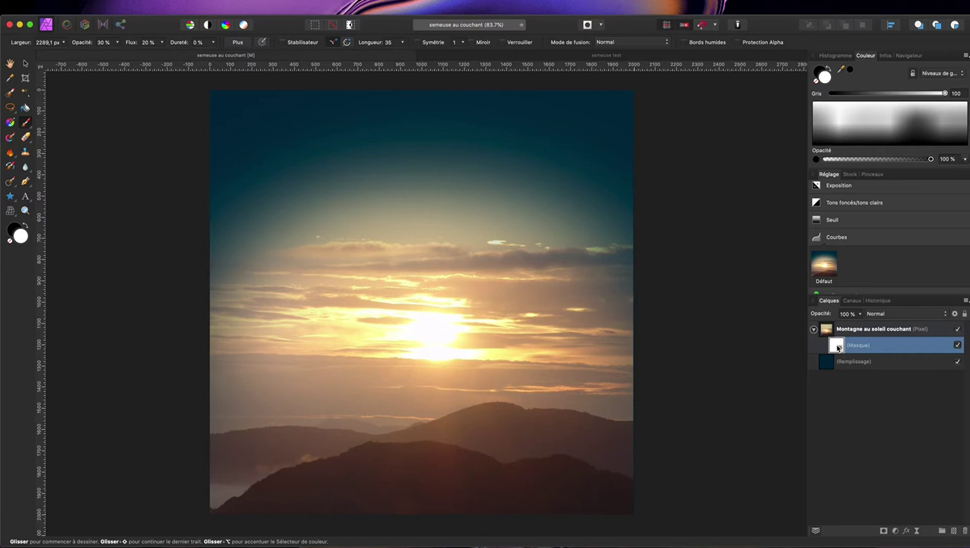
pyautogui.keyDown('alt'); pyautogui.click(838, 346); pyautogui.keyUp('alt')
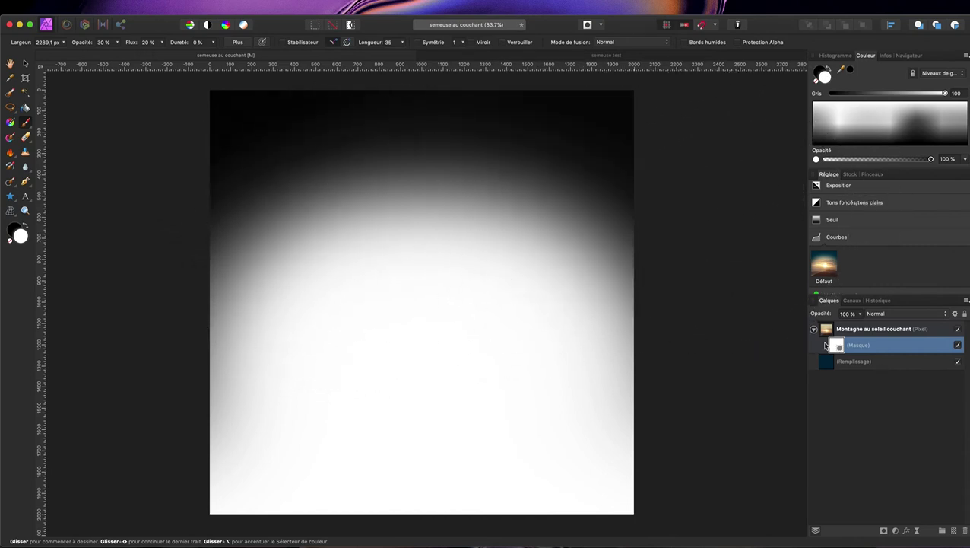
pyautogui.click(856, 329)
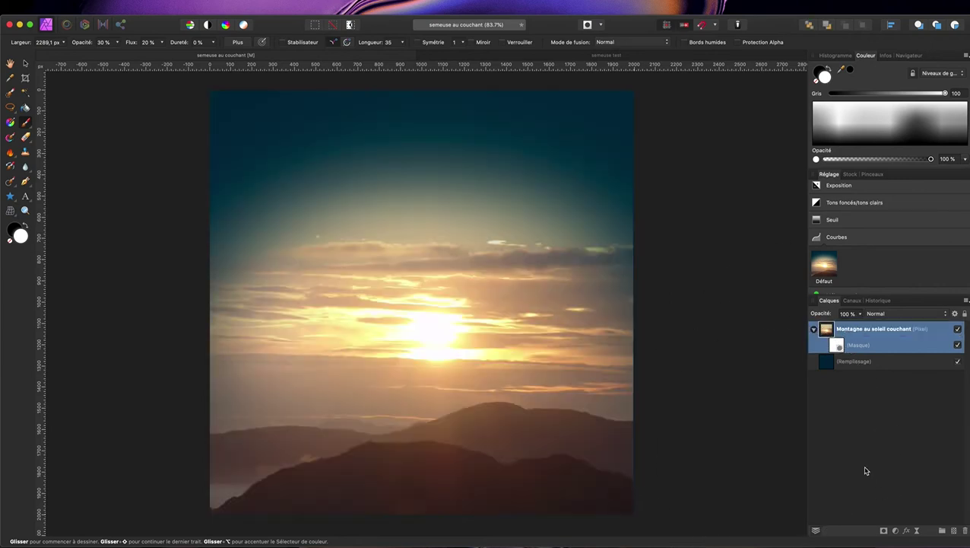
pyautogui.press('h')
pyautogui.moveTo(500, 345); pyautogui.dragTo(505, 344)
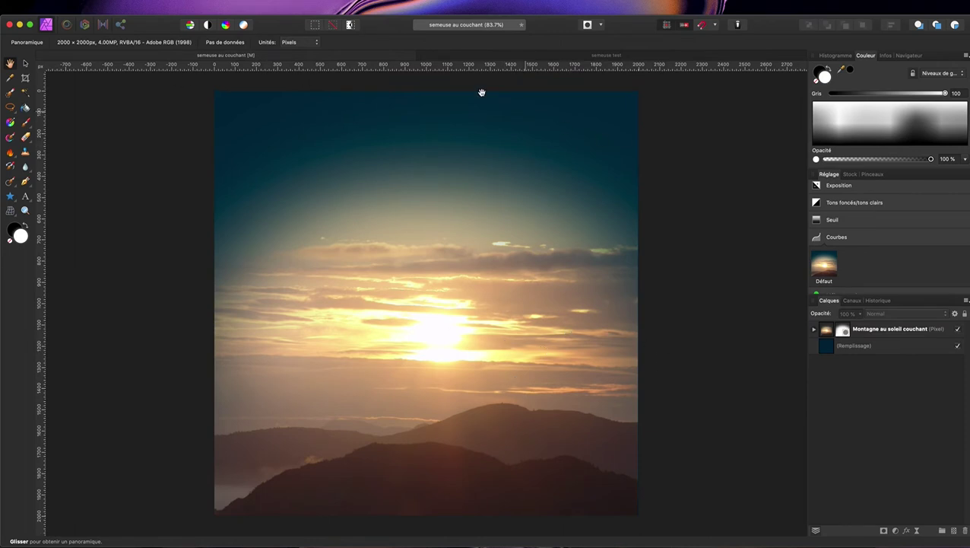
# Place the image "Montagne + nuages bas.jpg" across the canvas as a new layer above the sunset
pyautogui.moveTo(67, 4)
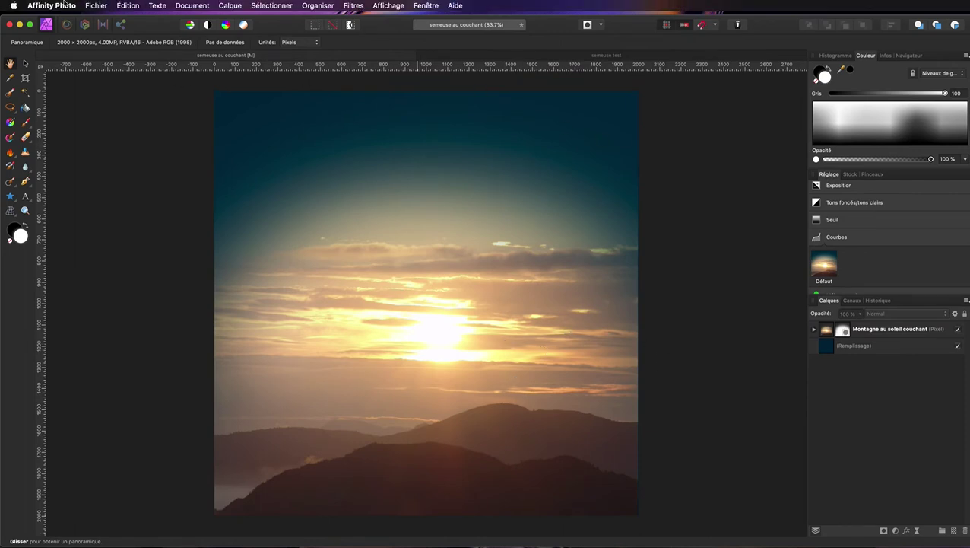
pyautogui.click(104, 9)
pyautogui.click(119, 224)
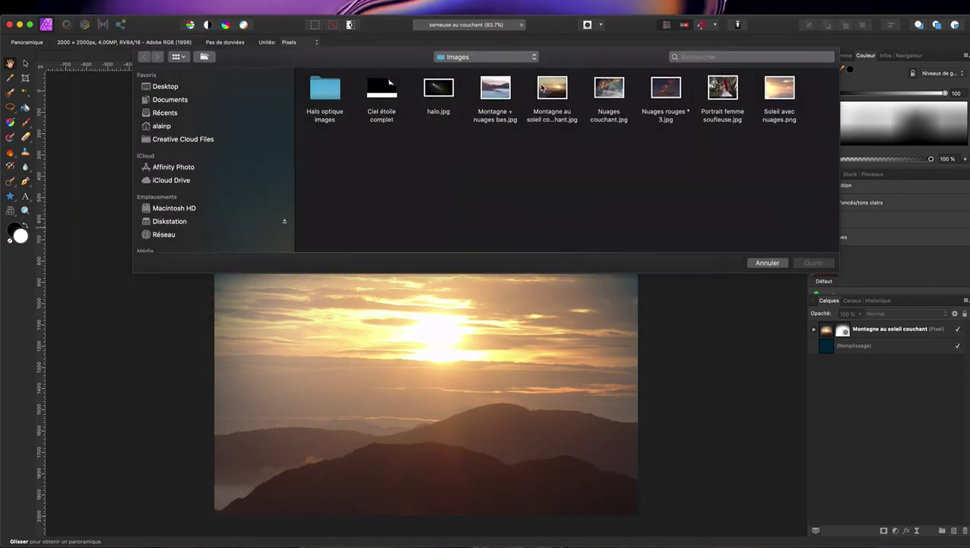
pyautogui.click(492, 87)
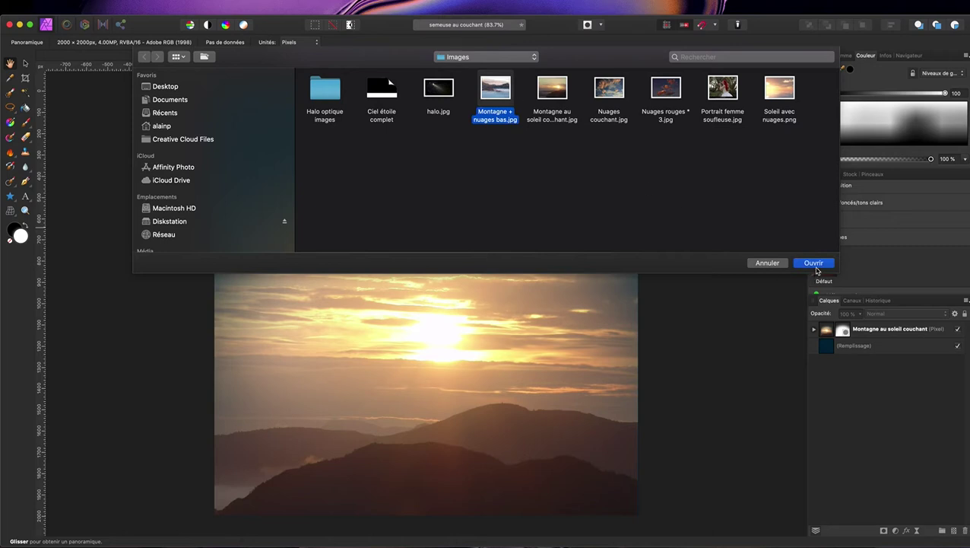
pyautogui.click(815, 263)
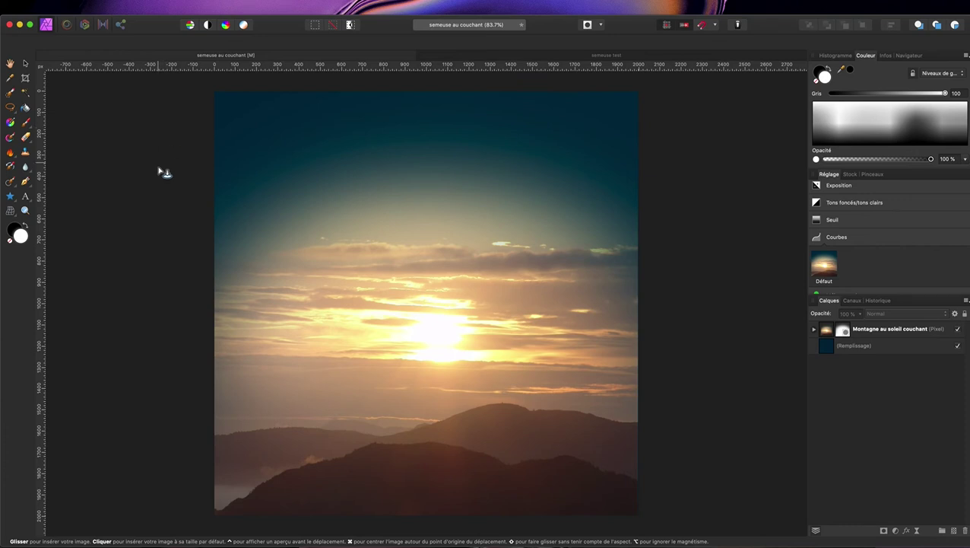
pyautogui.moveTo(188, 135); pyautogui.dragTo(736, 401)
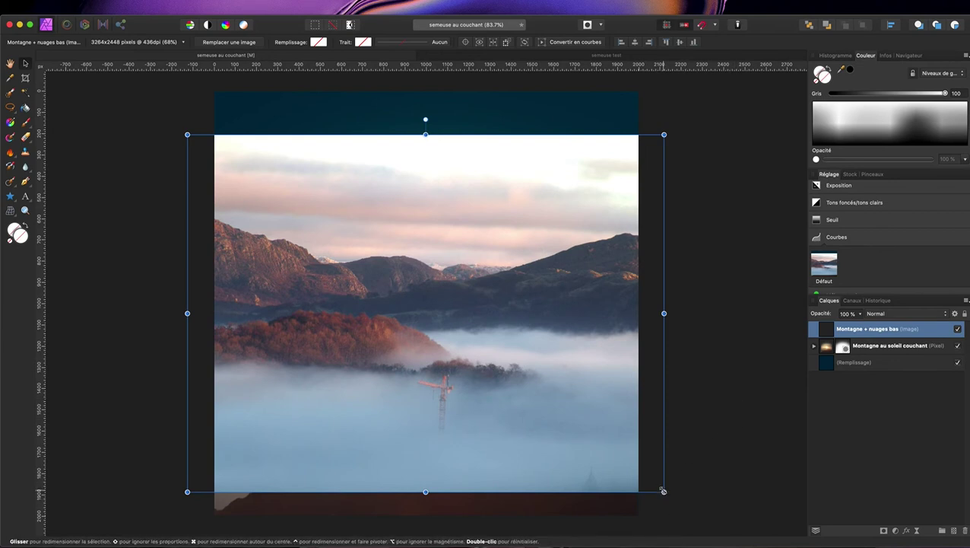
# Enlarge the placed mountain image to about 103% and move it down over the lower part of the canvas
pyautogui.moveTo(664, 491); pyautogui.dragTo(826, 495)
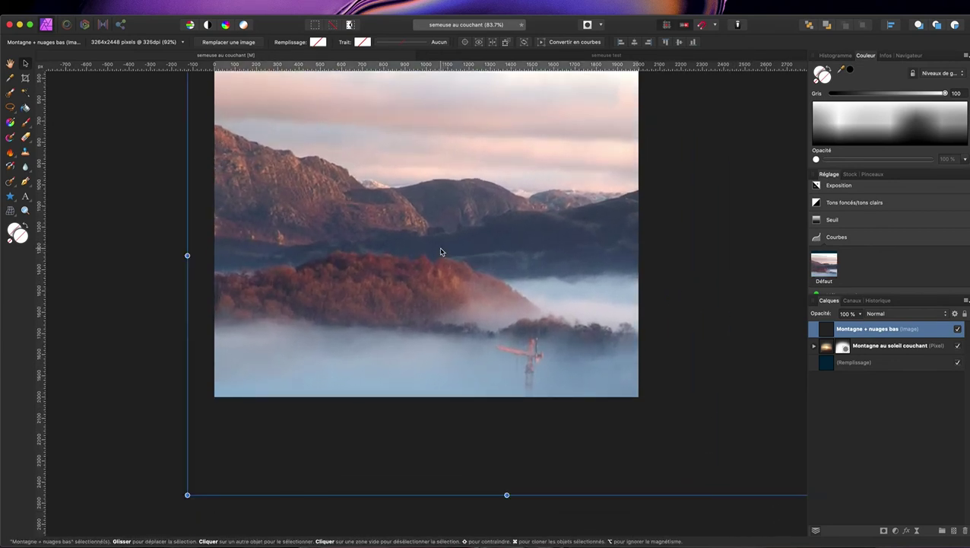
pyautogui.moveTo(440, 252); pyautogui.dragTo(416, 375)
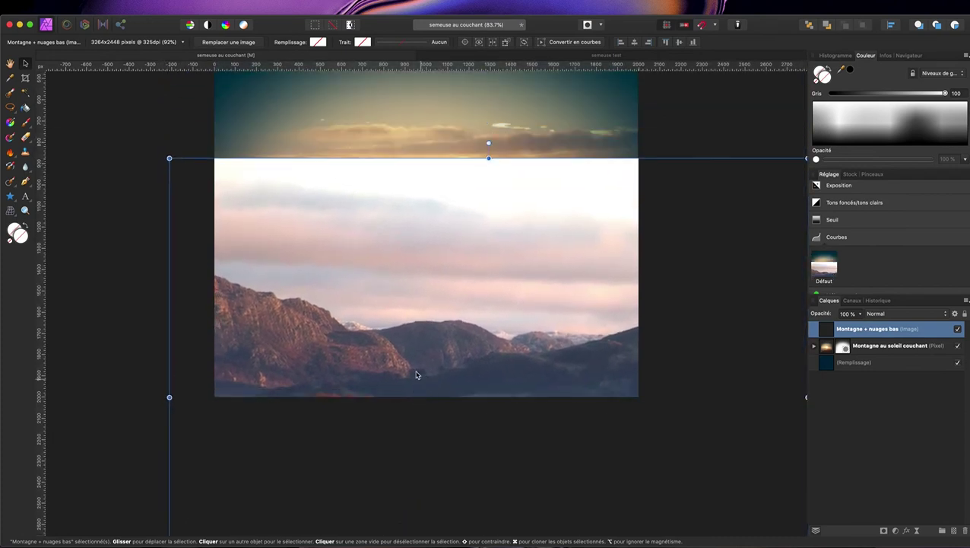
pyautogui.moveTo(169, 158); pyautogui.dragTo(89, 99)
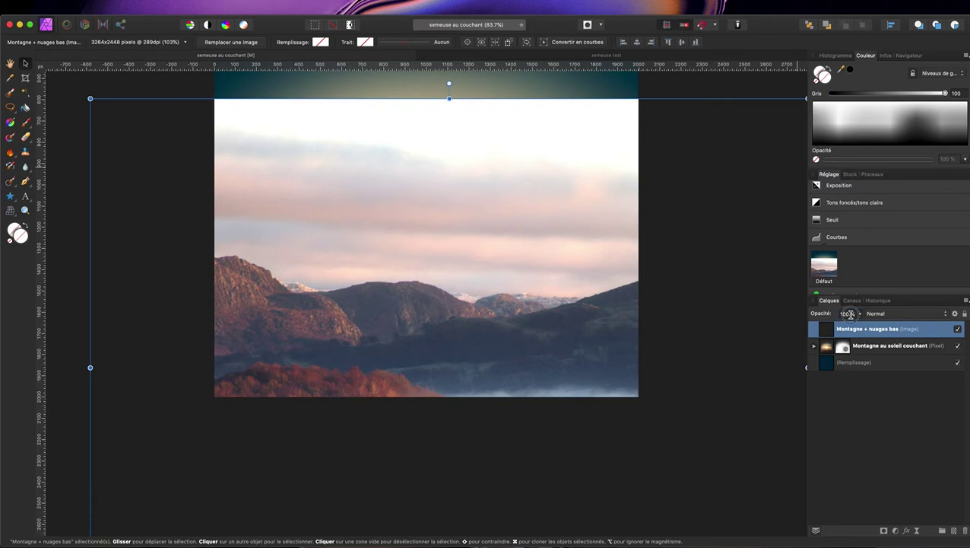
# Set the mountain image layer's opacity to 50% and shift it to line up its ridges with the sunset below
pyautogui.press('Return')
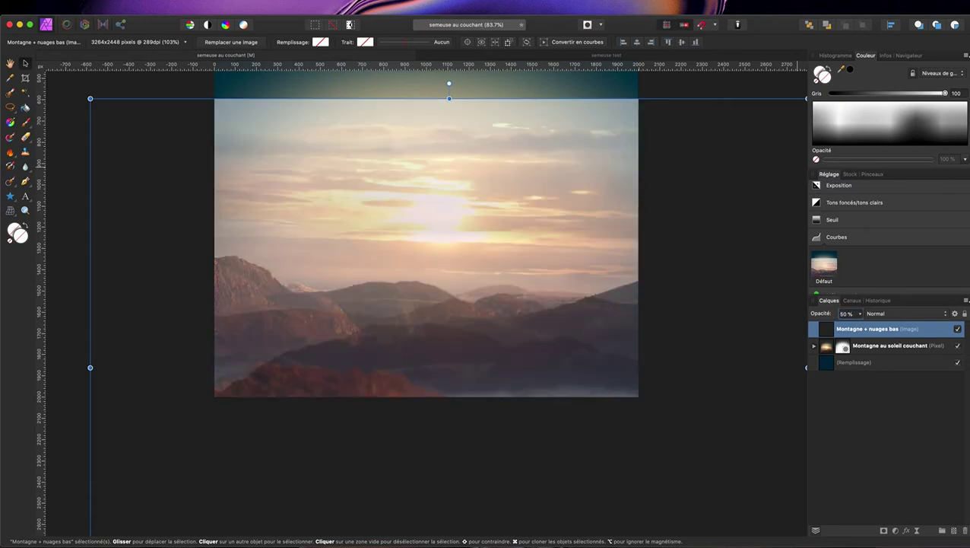
pyautogui.moveTo(466, 212); pyautogui.dragTo(479, 196)
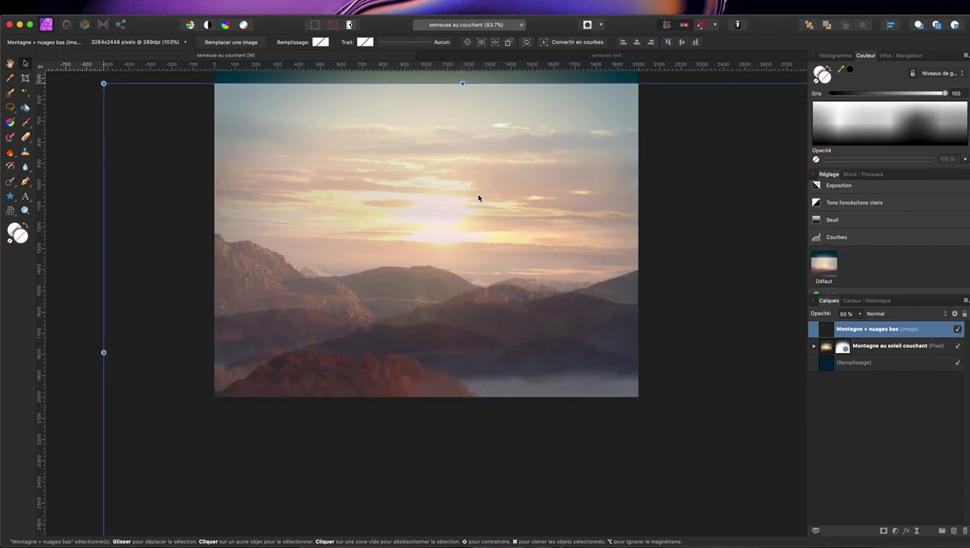
pyautogui.scroll(-5, 431, 411)
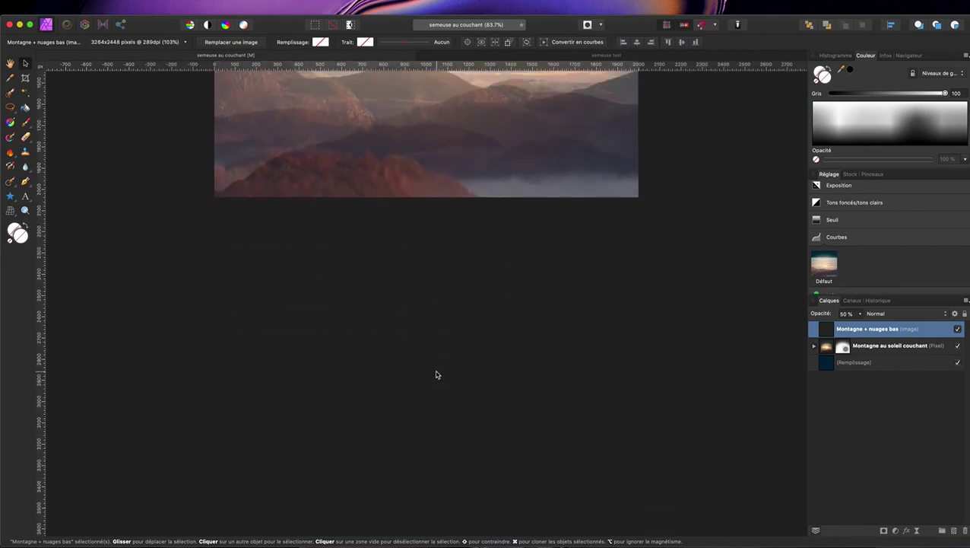
pyautogui.scroll(5, 438, 375)
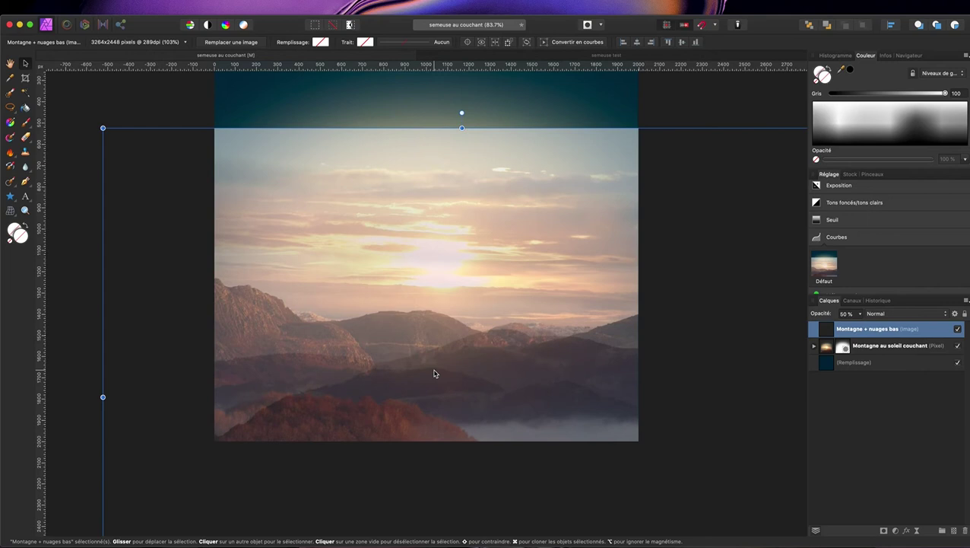
pyautogui.scroll(-3, 435, 374)
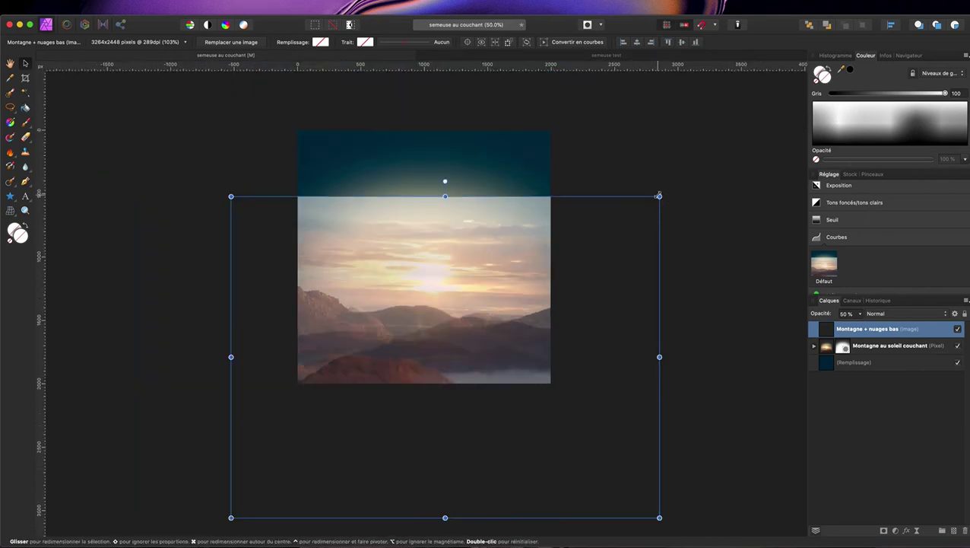
pyautogui.moveTo(500, 262)
pyautogui.mouseDown()
pyautogui.moveTo(489, 286)
pyautogui.moveTo(484, 264)
pyautogui.mouseUp()
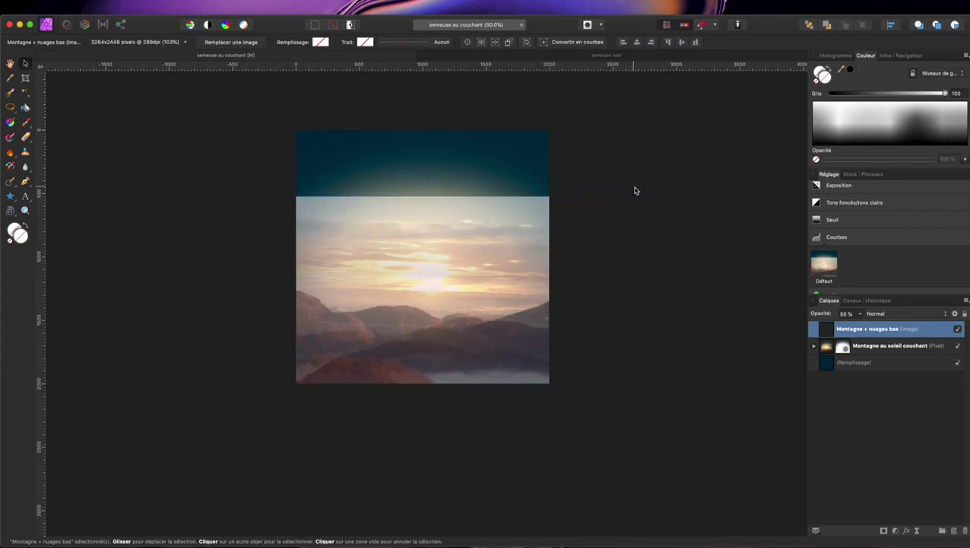
# Enlarge the mountain image to about 114% and lower it so its ridgeline sits under the sun
pyautogui.moveTo(642, 196); pyautogui.dragTo(683, 162)
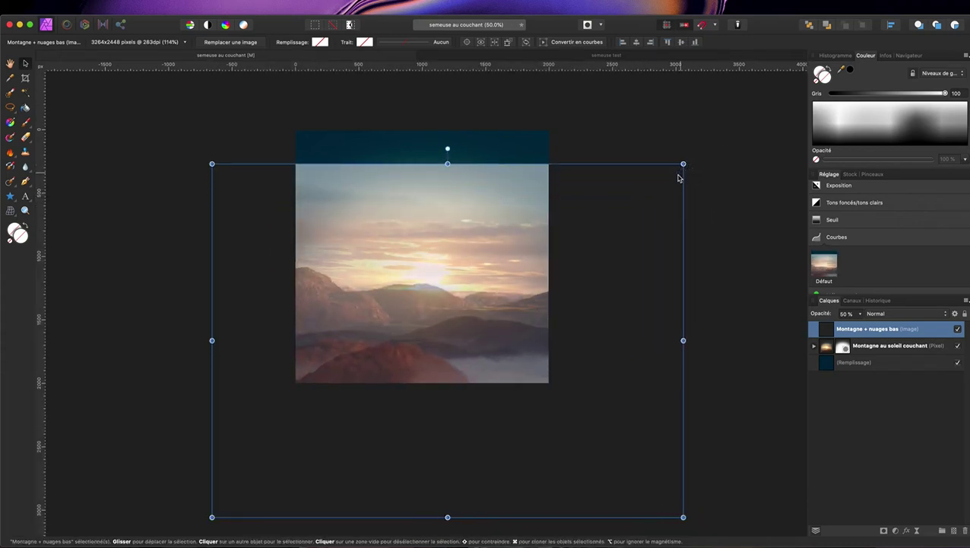
pyautogui.moveTo(488, 270)
pyautogui.mouseDown()
pyautogui.moveTo(482, 295)
pyautogui.moveTo(477, 287)
pyautogui.mouseUp()
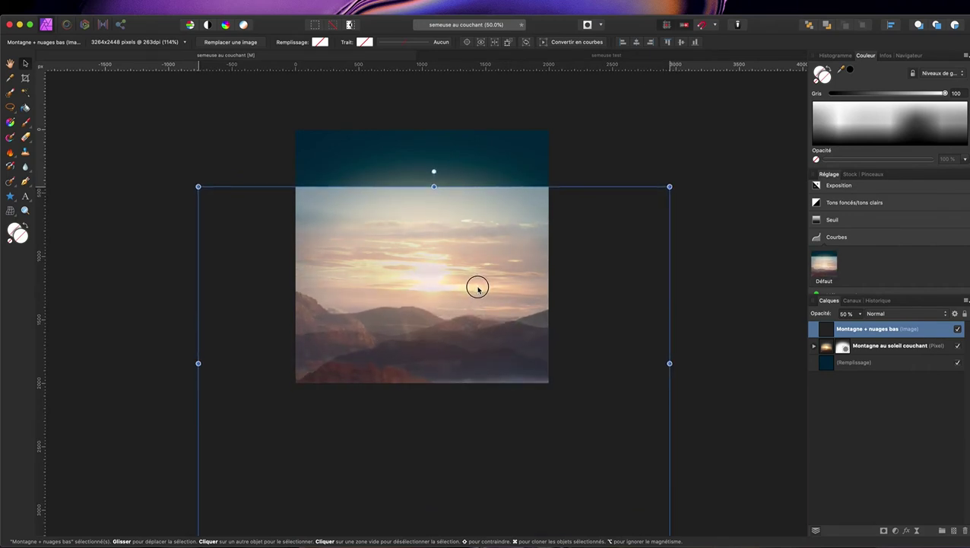
pyautogui.moveTo(478, 287); pyautogui.dragTo(475, 296)
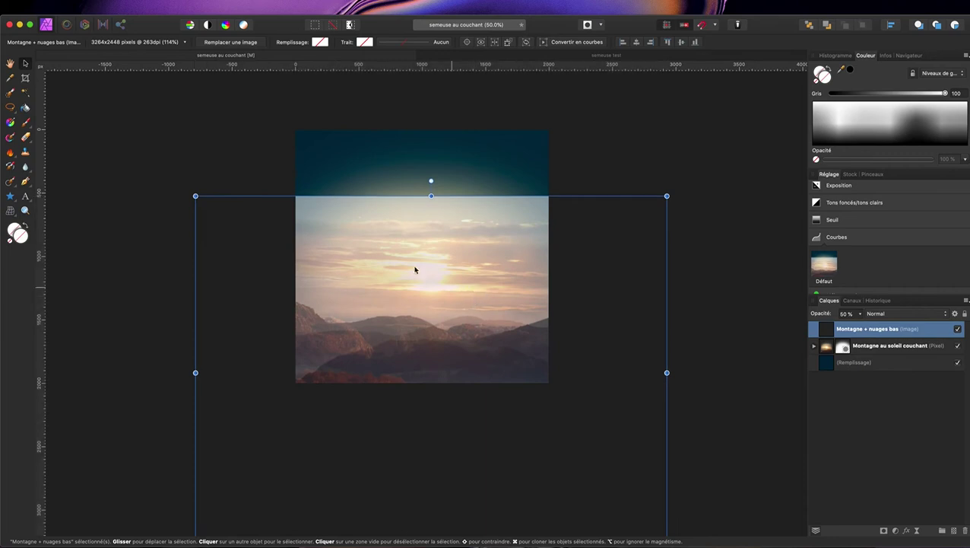
# Enlarge the mountain image to about 130% and reposition it so its peaks cover the sunset photo's hills
pyautogui.moveTo(196, 195); pyautogui.dragTo(140, 155)
pyautogui.moveTo(369, 270); pyautogui.dragTo(420, 283)
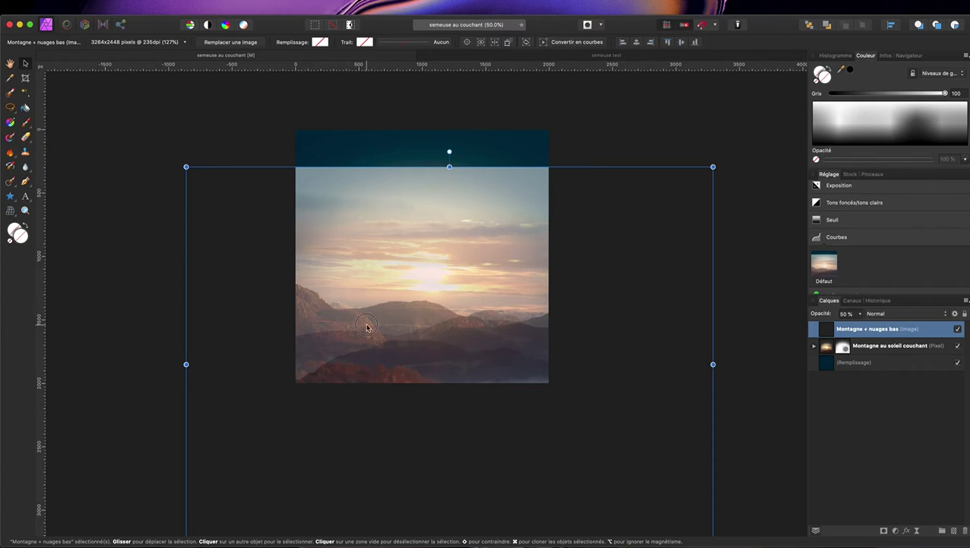
pyautogui.moveTo(367, 327); pyautogui.dragTo(344, 327)
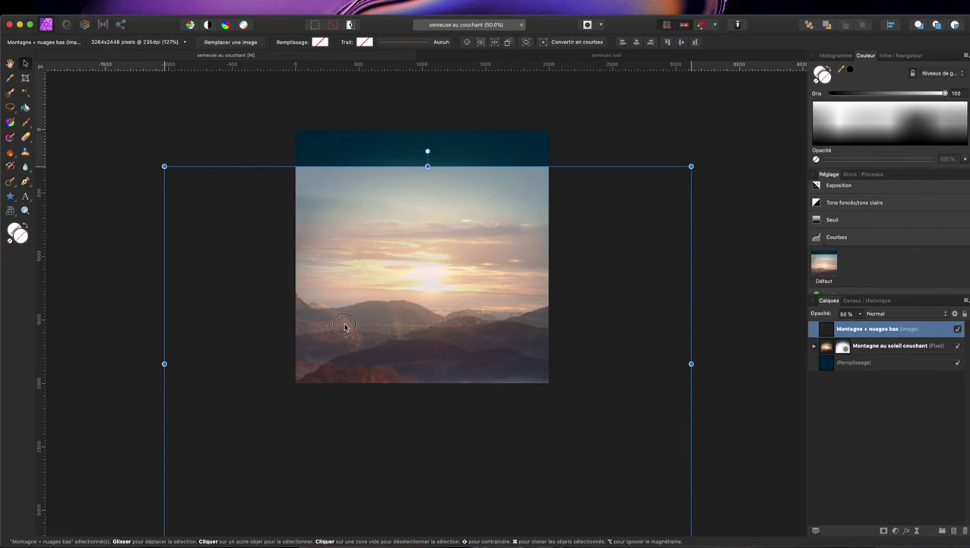
pyautogui.moveTo(693, 163); pyautogui.dragTo(703, 157)
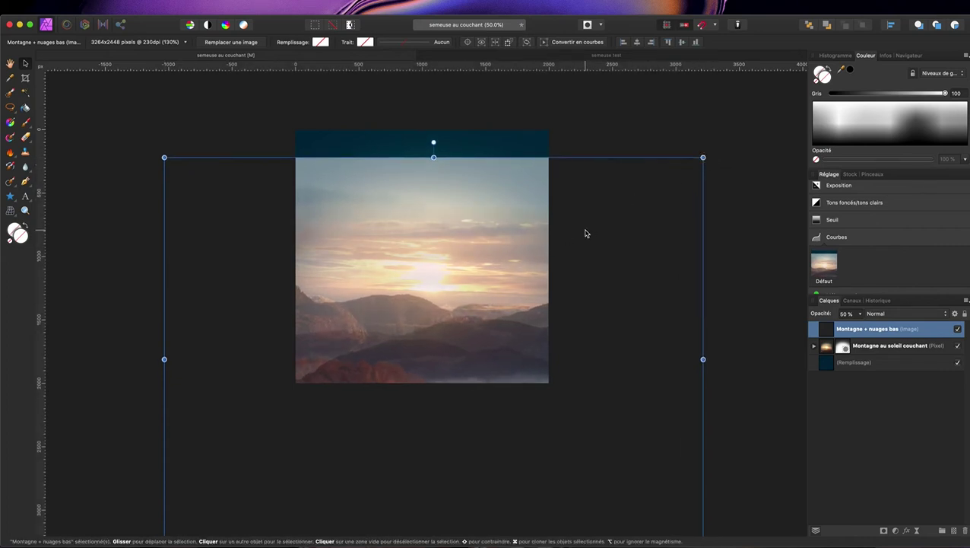
pyautogui.moveTo(586, 233); pyautogui.dragTo(584, 244)
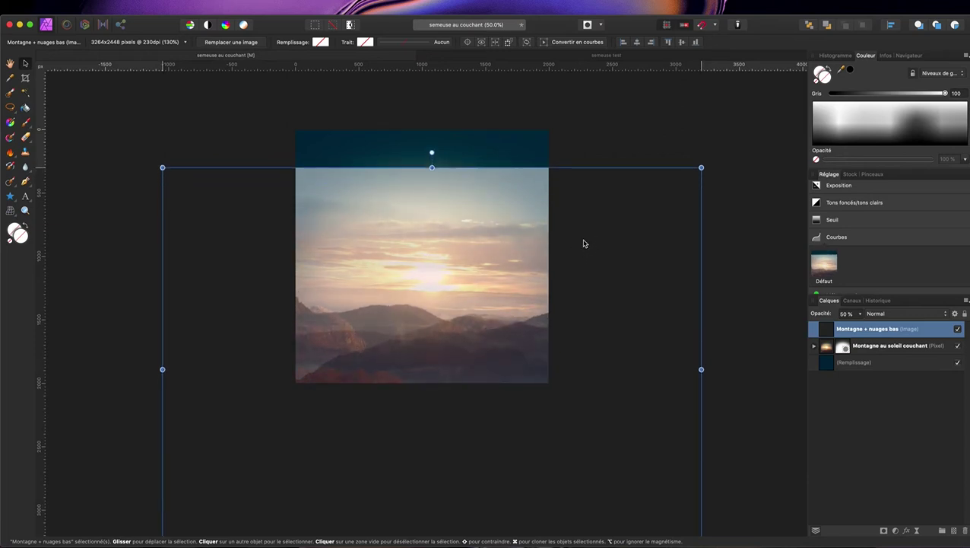
# Restore the mountain image layer's opacity to 100%, add a mask to it and select that mask
pyautogui.moveTo(819, 319); pyautogui.dragTo(845, 318)
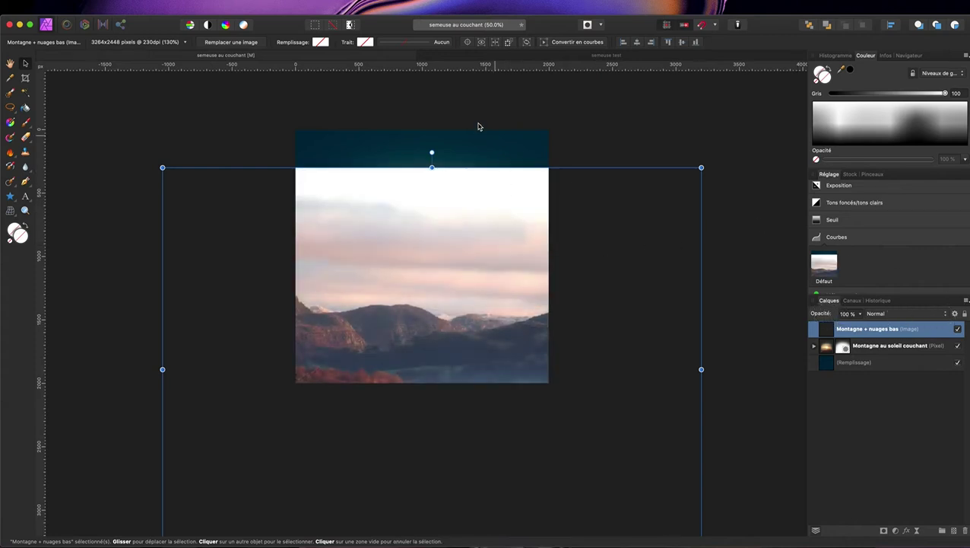
pyautogui.click(12, 65)
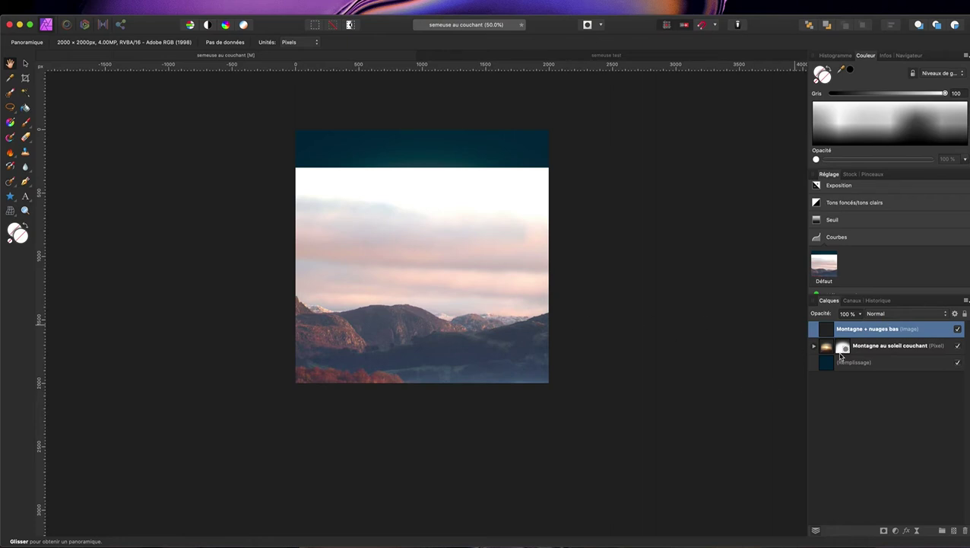
pyautogui.click(885, 532)
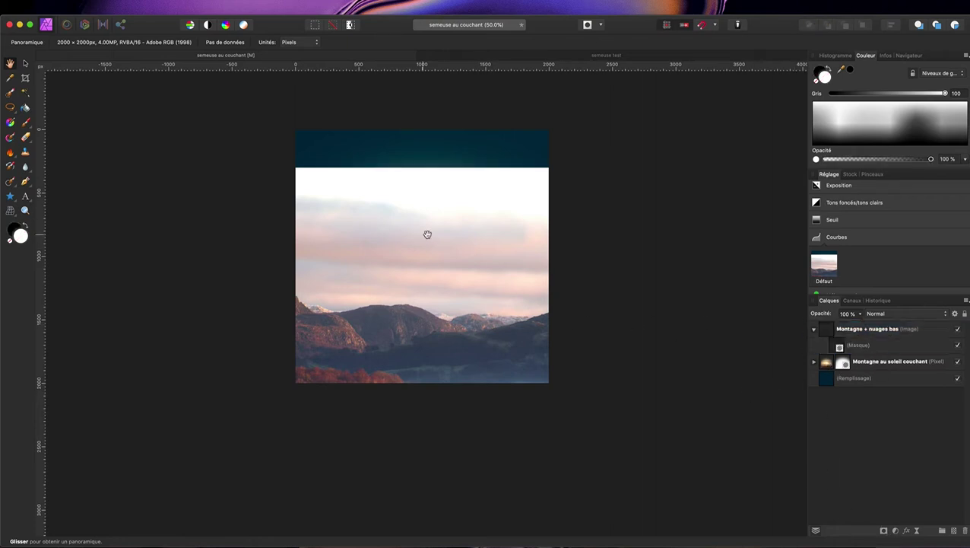
pyautogui.click(839, 349)
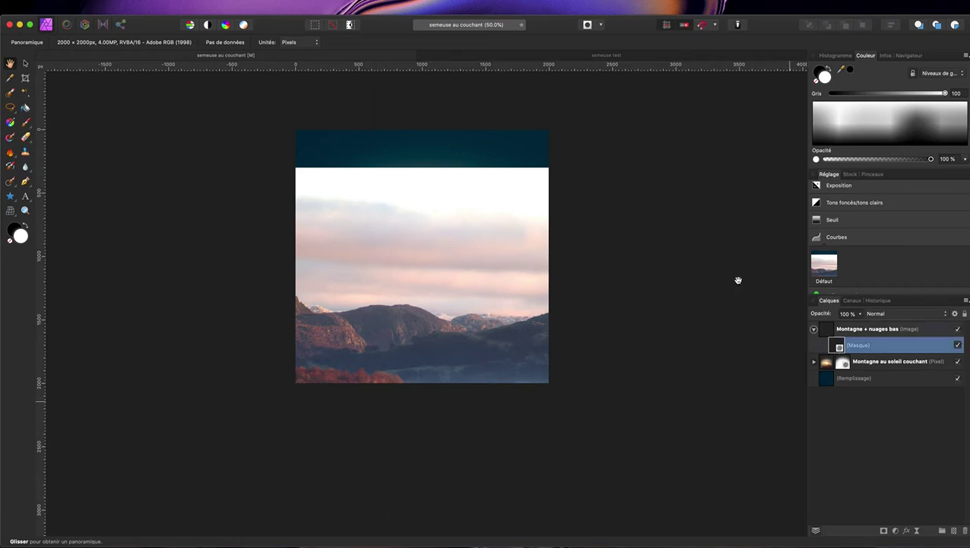
# Paint black on the mountain layer's mask to hide its sky, refining along the ridgeline with a 111.5 px brush at 78% hardness
pyautogui.click(26, 124)
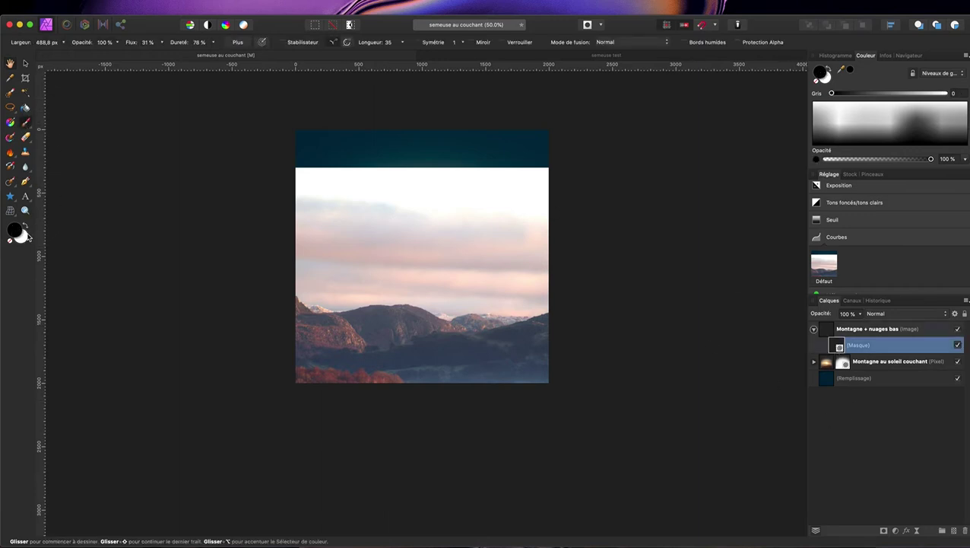
pyautogui.click(25, 226)
pyautogui.moveTo(306, 184)
pyautogui.mouseDown()
pyautogui.moveTo(565, 189)
pyautogui.moveTo(316, 214)
pyautogui.moveTo(546, 223)
pyautogui.moveTo(373, 227)
pyautogui.moveTo(293, 245)
pyautogui.moveTo(310, 271)
pyautogui.moveTo(396, 262)
pyautogui.moveTo(547, 271)
pyautogui.moveTo(486, 280)
pyautogui.moveTo(392, 269)
pyautogui.moveTo(320, 274)
pyautogui.moveTo(403, 275)
pyautogui.moveTo(414, 247)
pyautogui.moveTo(436, 241)
pyautogui.moveTo(426, 242)
pyautogui.mouseUp()
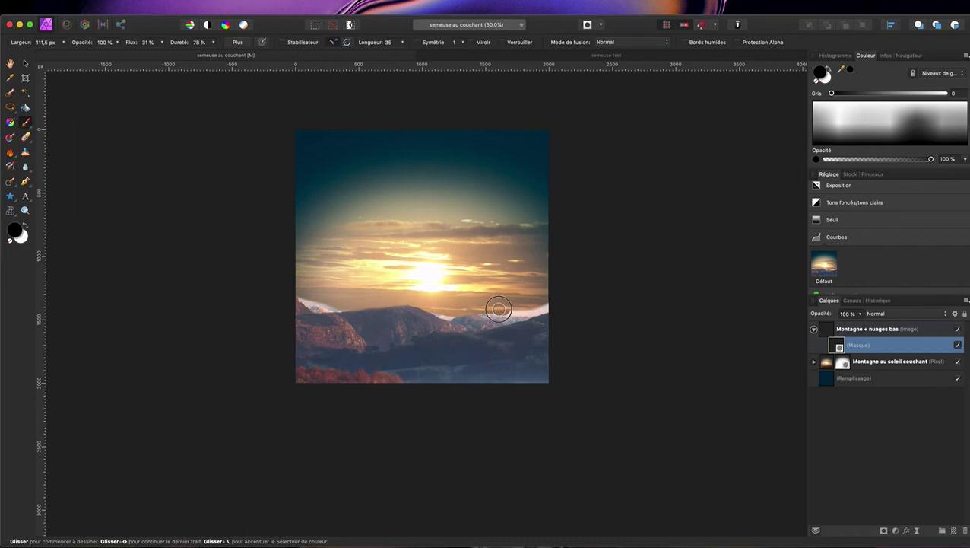
pyautogui.moveTo(511, 309); pyautogui.dragTo(553, 305)
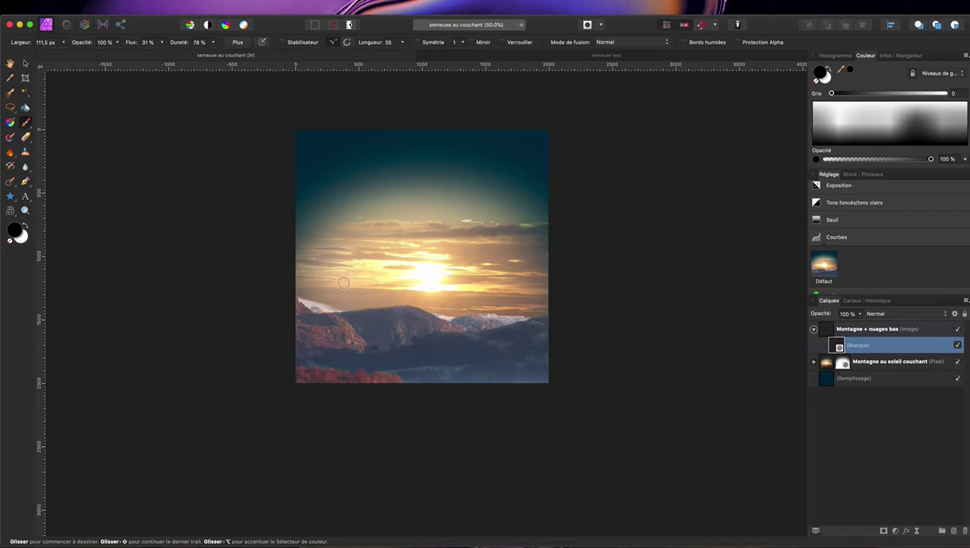
pyautogui.moveTo(342, 304)
pyautogui.mouseDown()
pyautogui.moveTo(292, 291)
pyautogui.moveTo(309, 297)
pyautogui.mouseUp()
pyautogui.scroll(-3, 639, 307)
pyautogui.scroll(4, 639, 306)
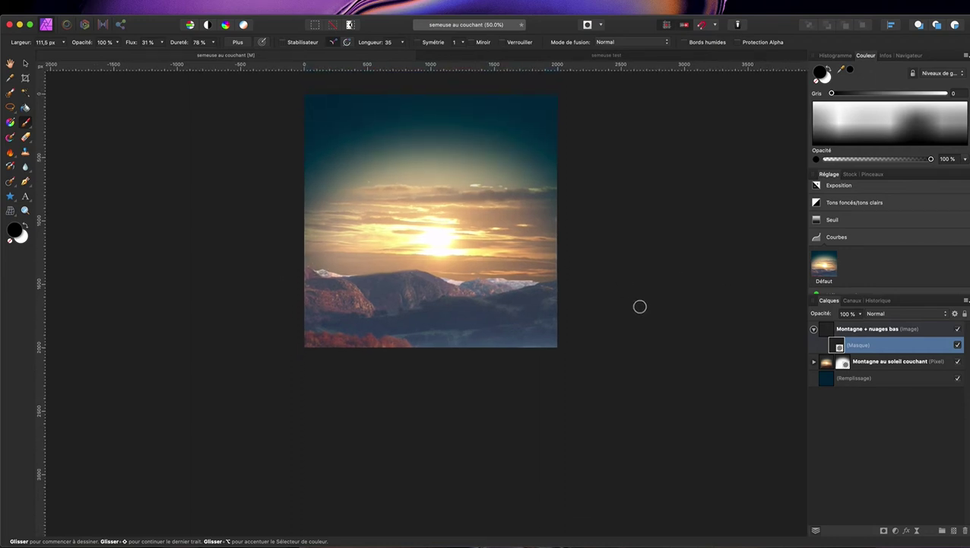
pyautogui.hscroll(1, 640, 306)
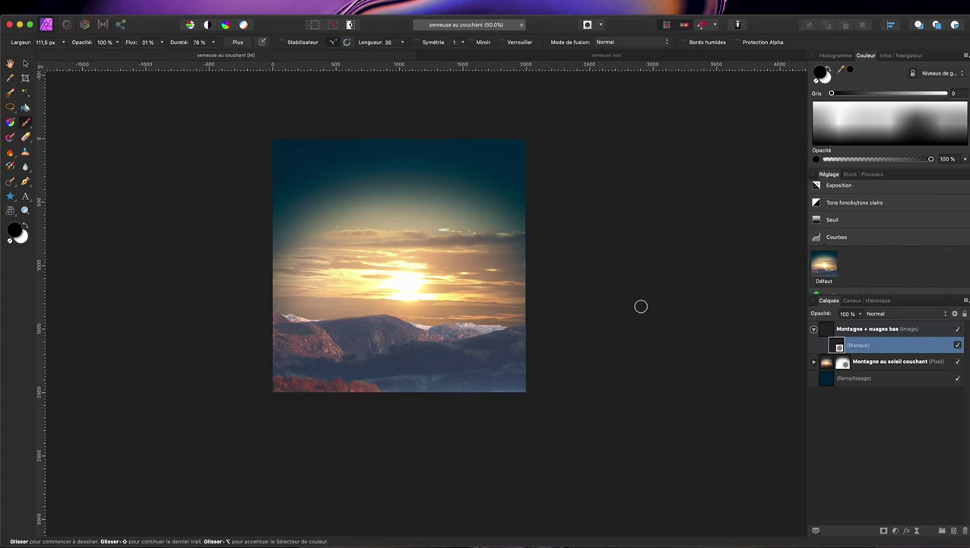
# Touch up the mountain layer's mask in black along the snowy ridge beside the dark peak, using a much smaller brush of about 2.9 px
pyautogui.scroll(-3, 641, 305)
pyautogui.hscroll(1, 641, 306)
pyautogui.scroll(2, 641, 306)
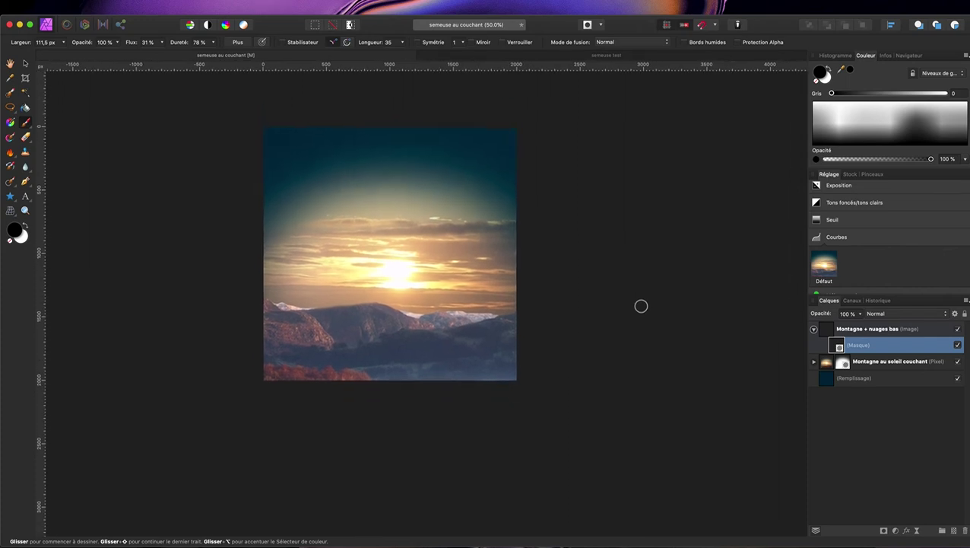
pyautogui.hscroll(-1, 641, 305)
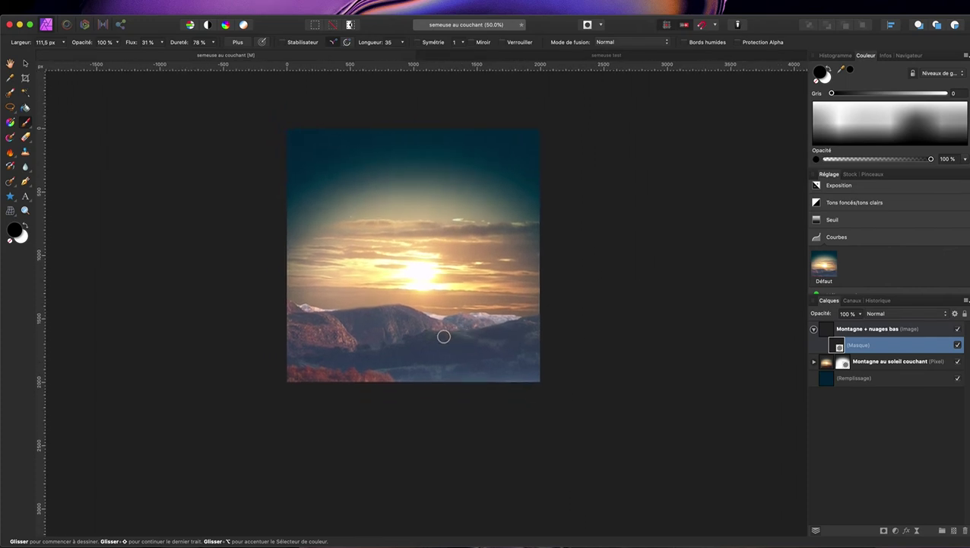
pyautogui.press('x')
pyautogui.hscroll(1, 449, 335)
pyautogui.scroll(1, 441, 327)
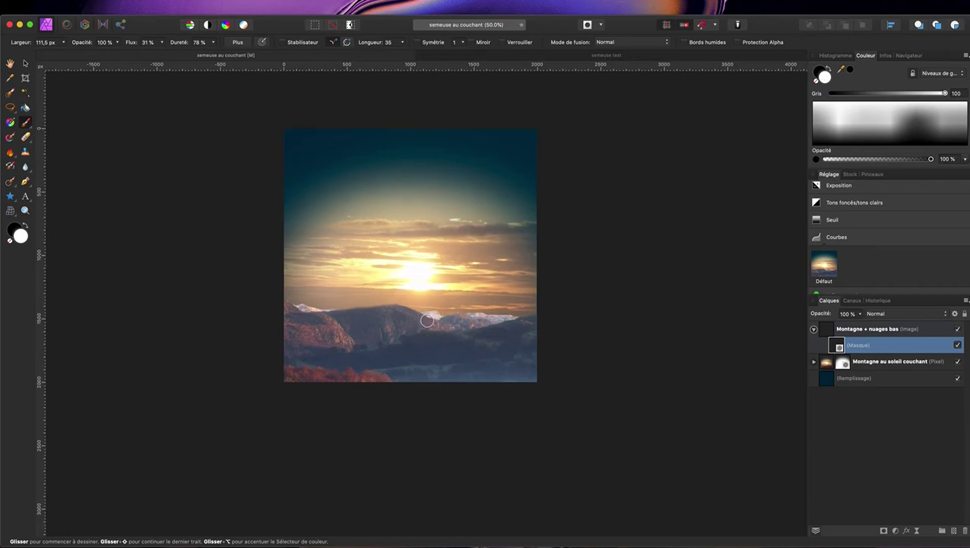
pyautogui.press('x')
pyautogui.scroll(3, 450, 316)
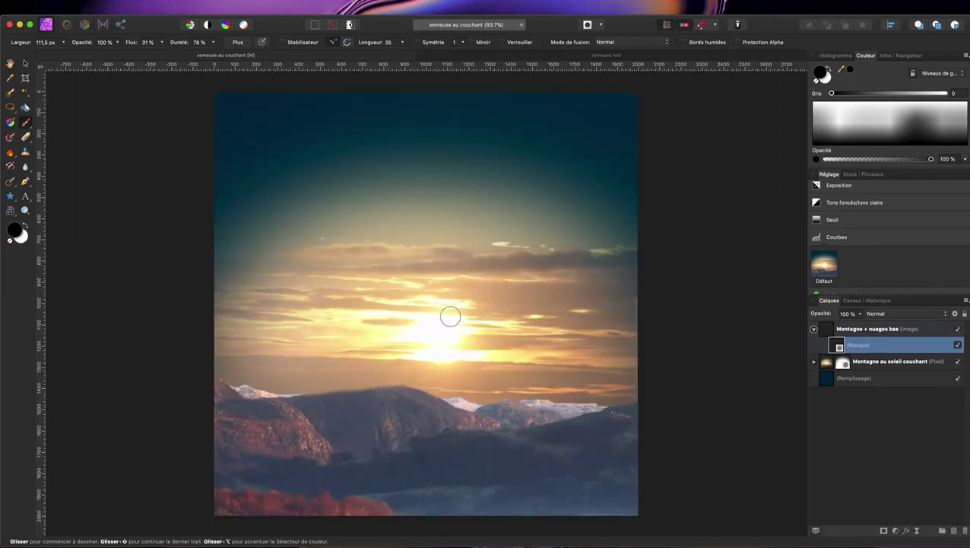
pyautogui.scroll(2, 341, 342)
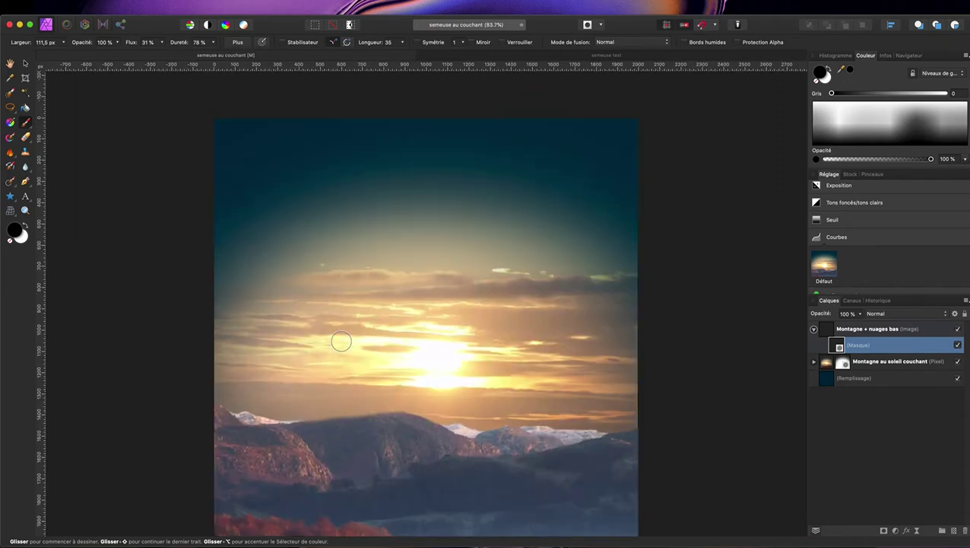
pyautogui.moveTo(288, 352)
pyautogui.mouseDown()
pyautogui.moveTo(262, 356)
pyautogui.moveTo(270, 356)
pyautogui.mouseUp()
pyautogui.moveTo(233, 412); pyautogui.dragTo(265, 390)
pyautogui.scroll(-3, 433, 355)
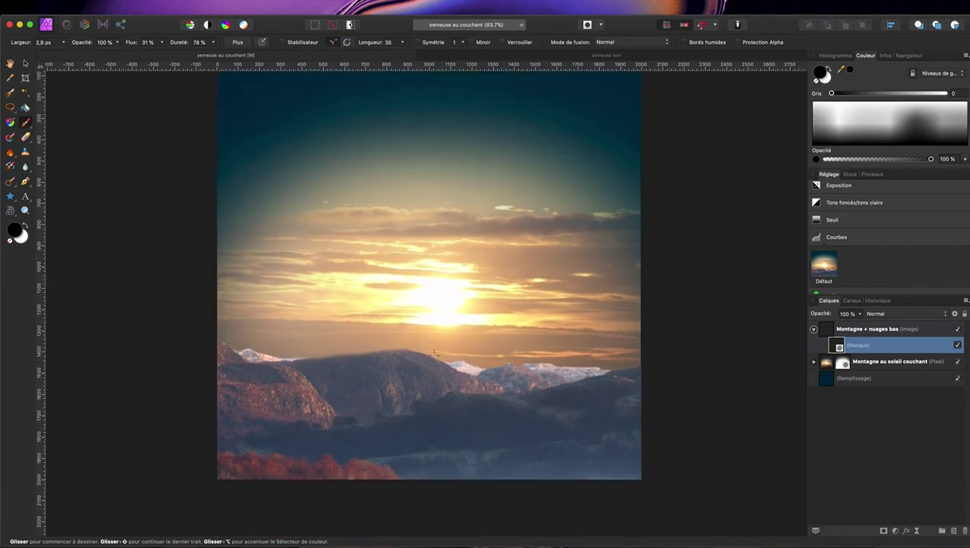
pyautogui.scroll(1, 433, 355)
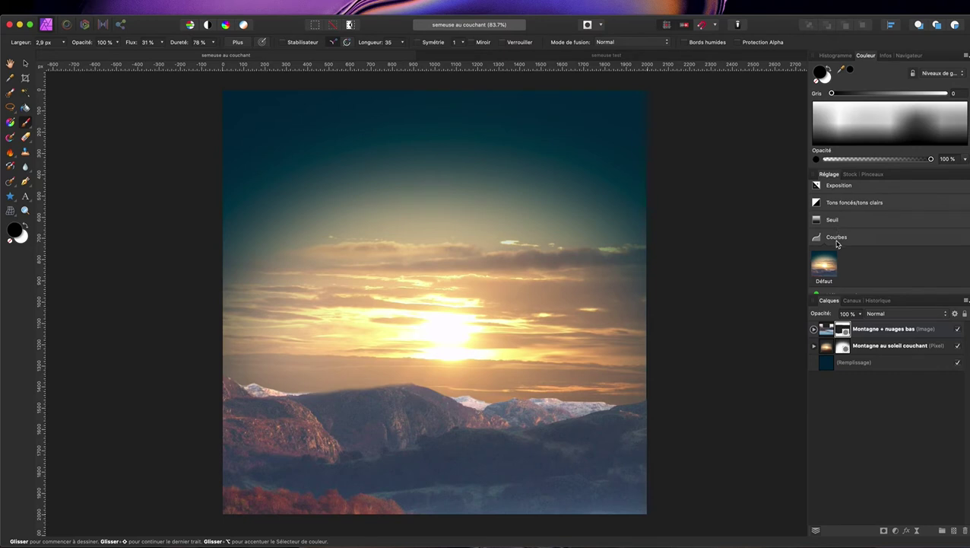
# Add a Recolor adjustment above the Montagne + nuages bas layer and move its settings window clear of the artwork
pyautogui.scroll(3, 836, 244)
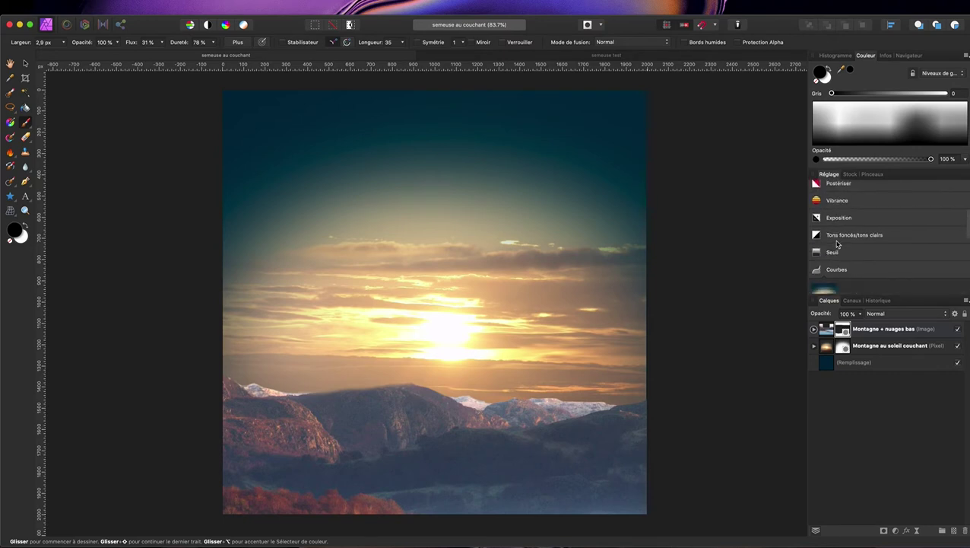
pyautogui.scroll(-2, 837, 243)
pyautogui.scroll(-5, 837, 243)
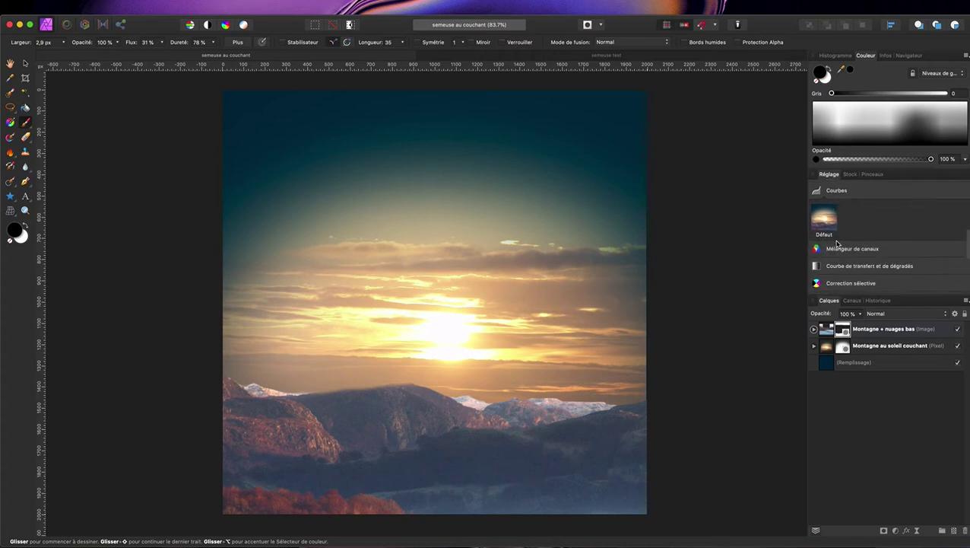
pyautogui.scroll(-3, 836, 243)
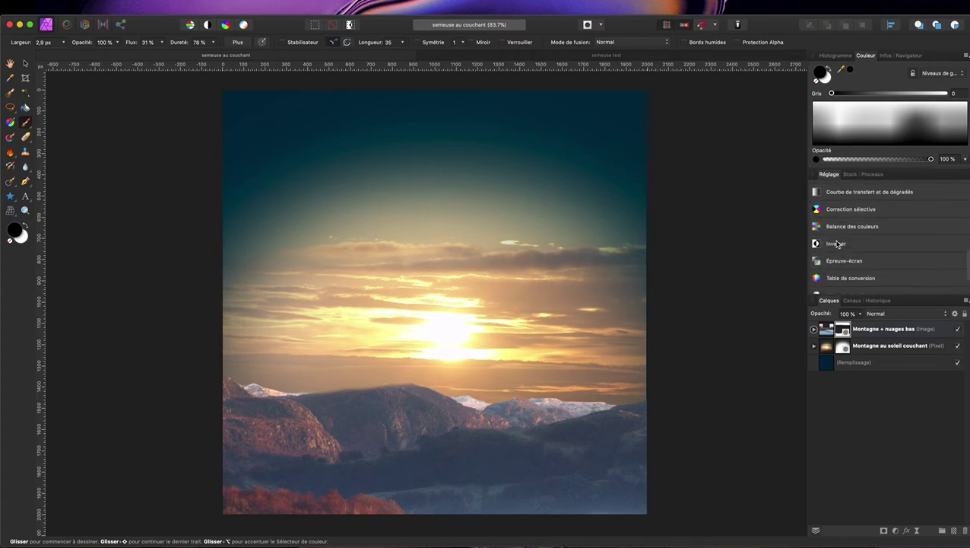
pyautogui.scroll(-4, 837, 243)
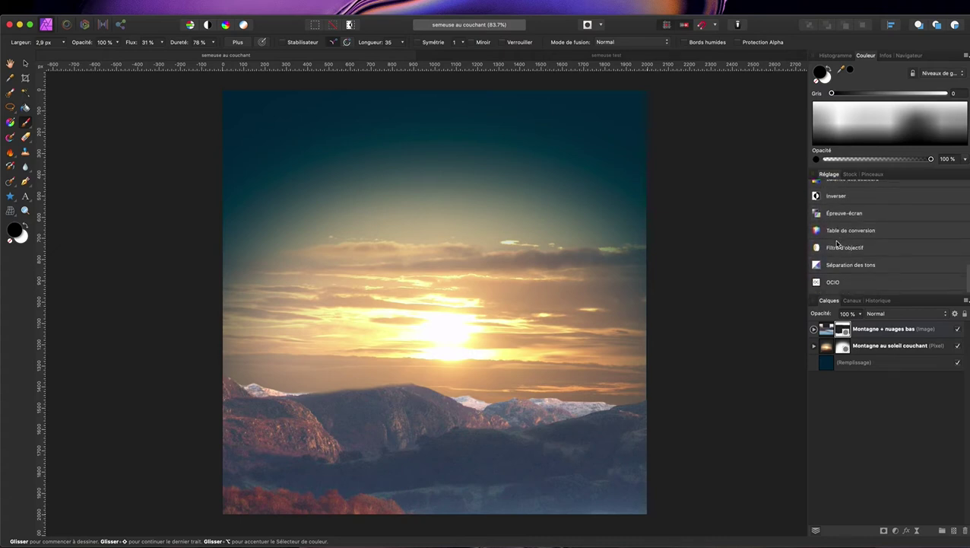
pyautogui.scroll(5, 837, 243)
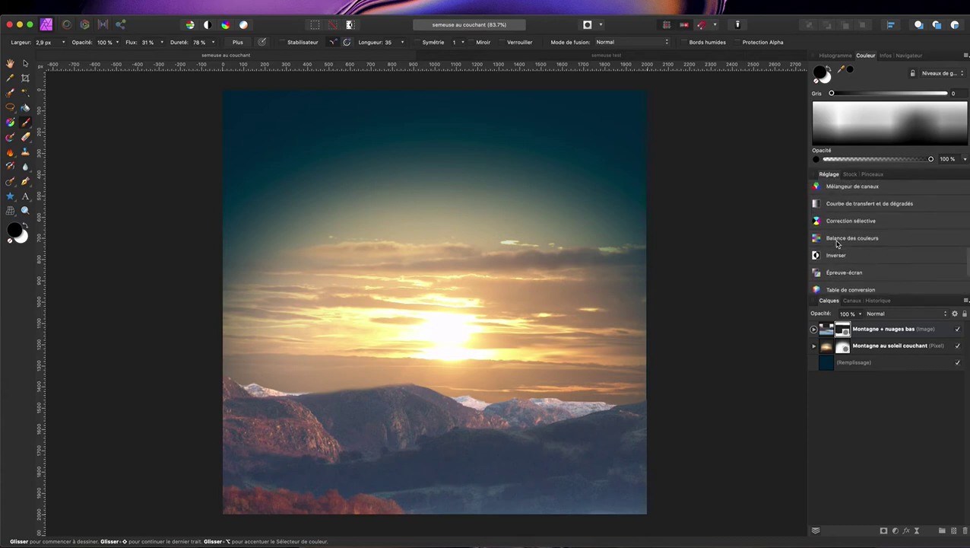
pyautogui.scroll(8, 836, 243)
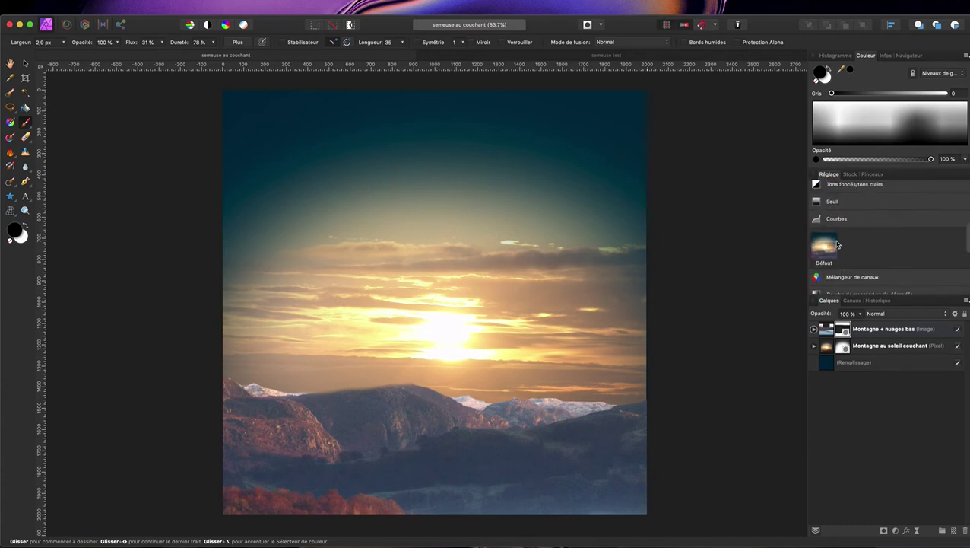
pyautogui.scroll(10, 838, 243)
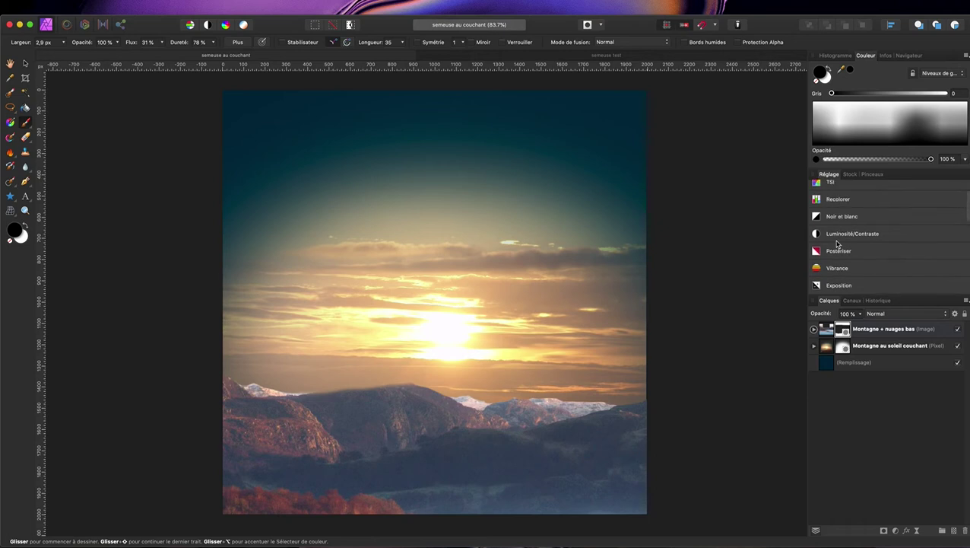
pyautogui.scroll(1, 837, 243)
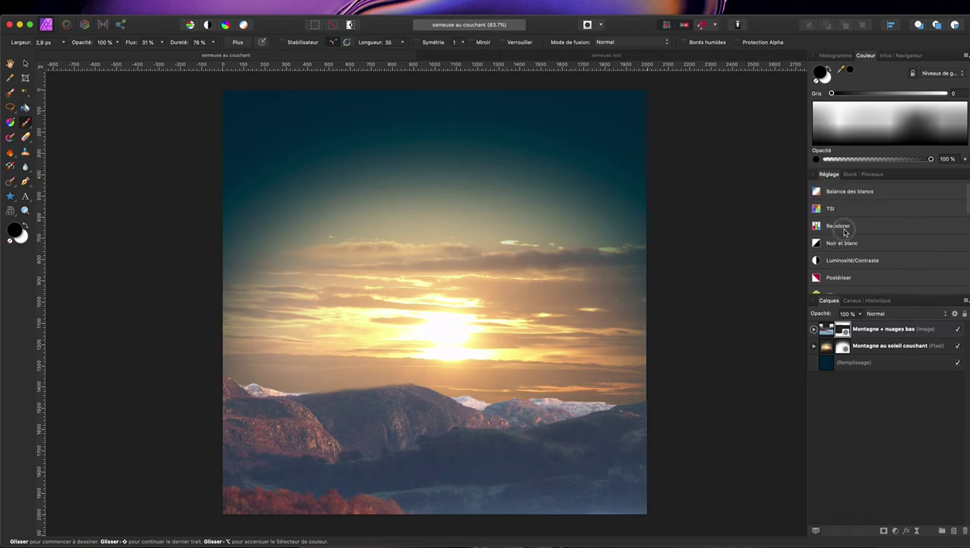
pyautogui.click(839, 226)
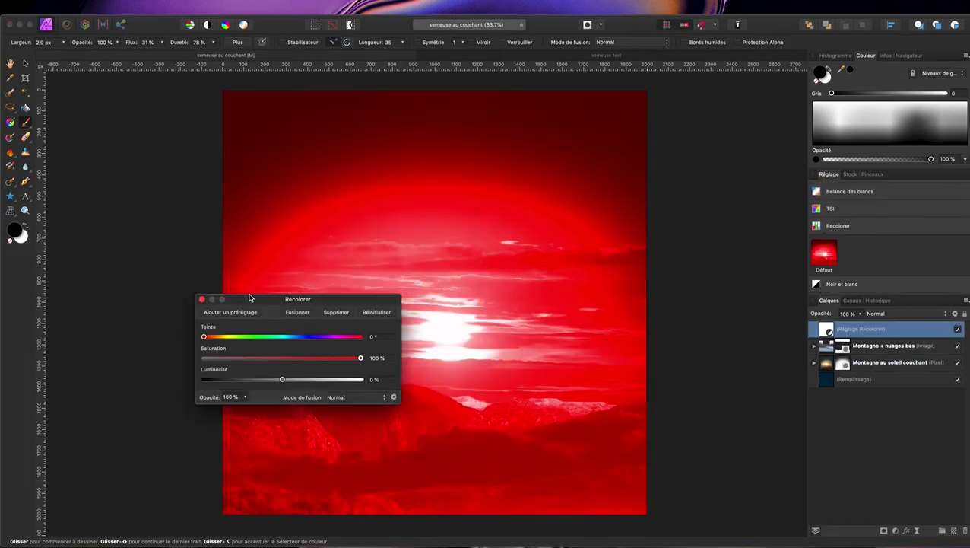
pyautogui.moveTo(249, 299); pyautogui.dragTo(761, 393)
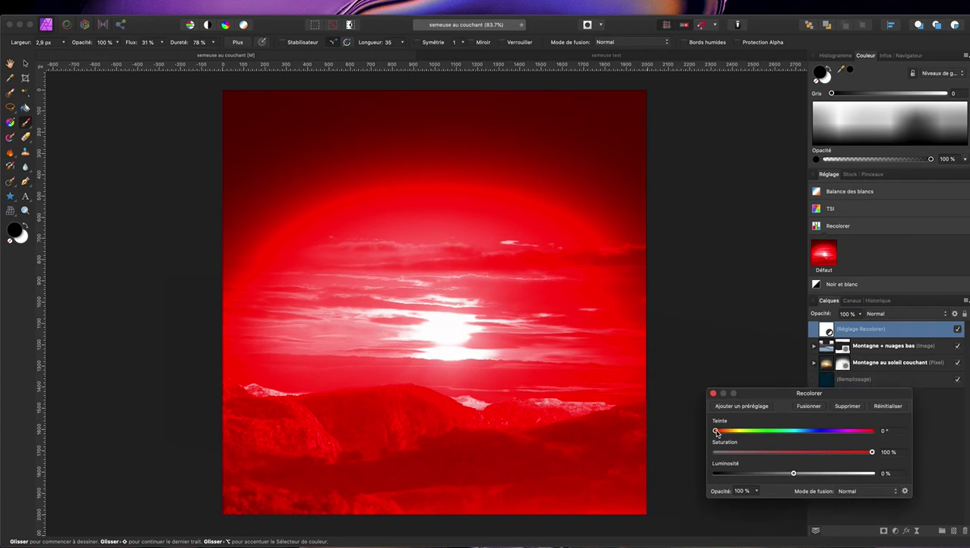
# Set the Recolor adjustment to hue 15.1°, saturation 13% and lightness -28%, and nest it inside the Montagne + nuages bas layer
pyautogui.moveTo(717, 432); pyautogui.dragTo(724, 432)
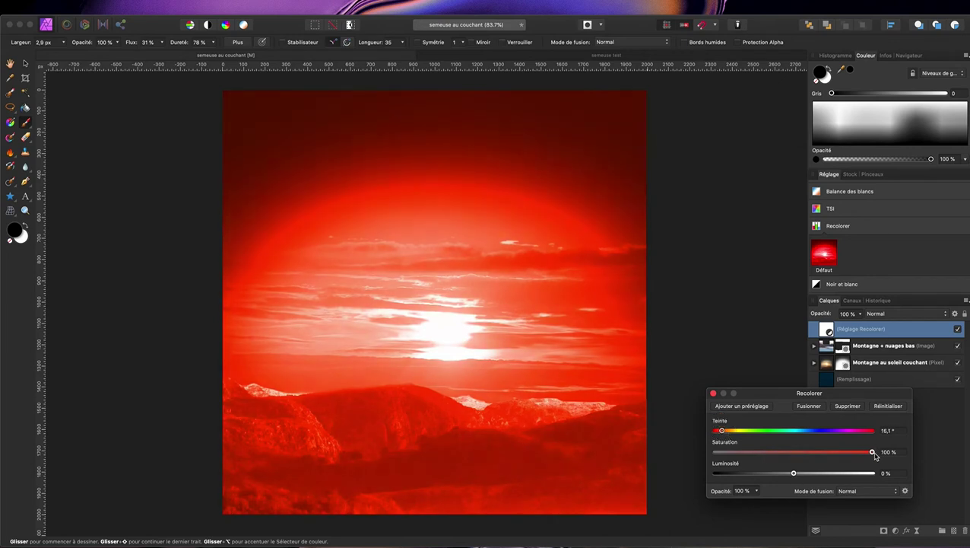
pyautogui.moveTo(872, 452); pyautogui.dragTo(735, 452)
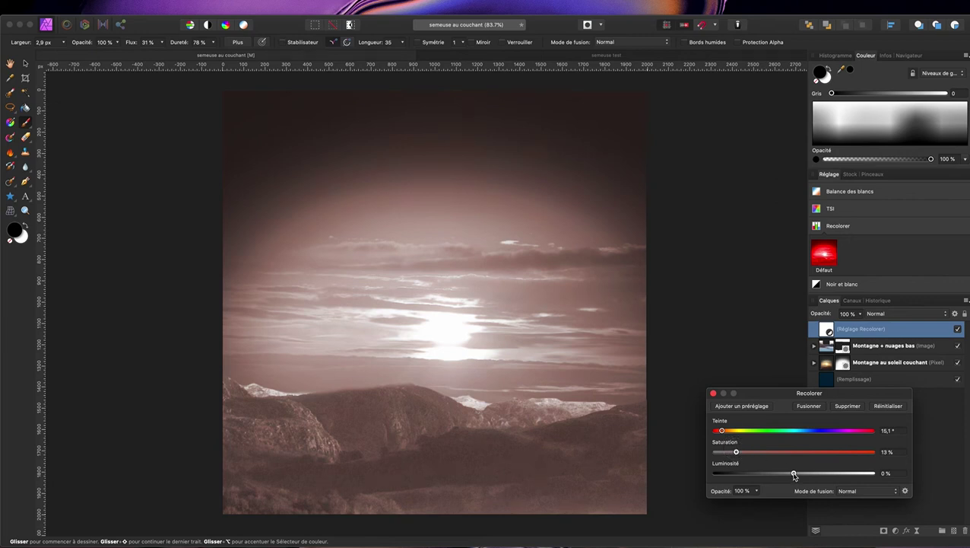
pyautogui.moveTo(794, 473); pyautogui.dragTo(769, 473)
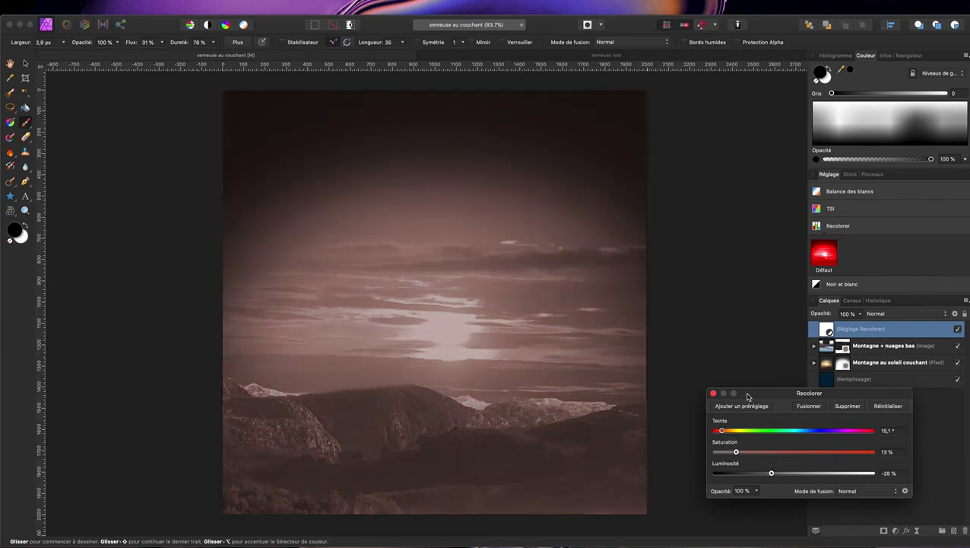
pyautogui.click(713, 394)
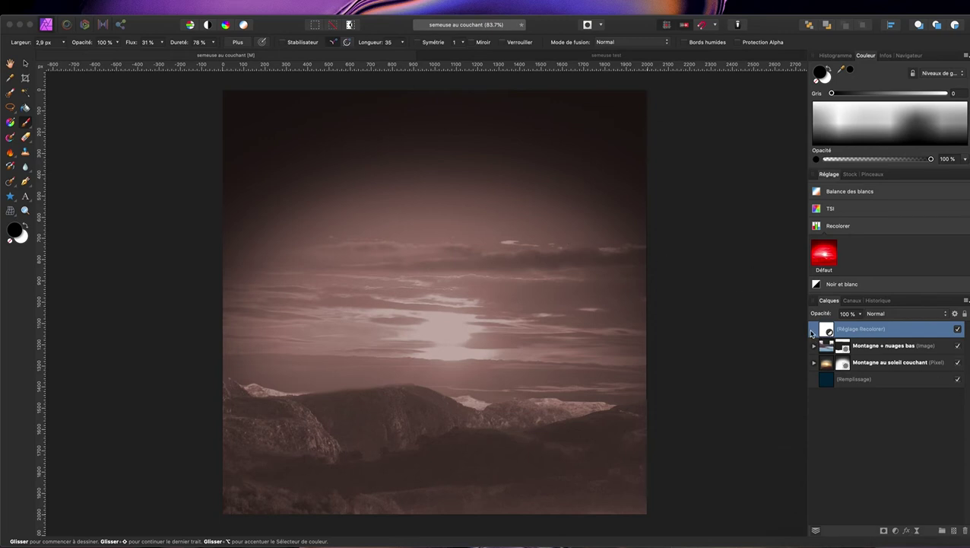
pyautogui.moveTo(827, 329); pyautogui.dragTo(848, 358)
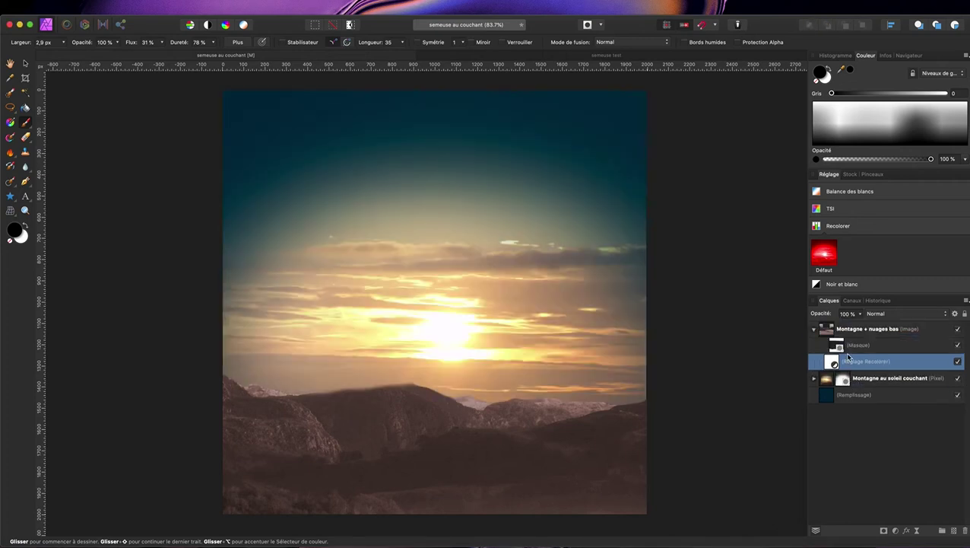
# Fine-tune the mountain's Recolor adjustment to a darker brown, with hue about 12°, saturation about 20% and lightness about -49% or lower
pyautogui.doubleClick(832, 362)
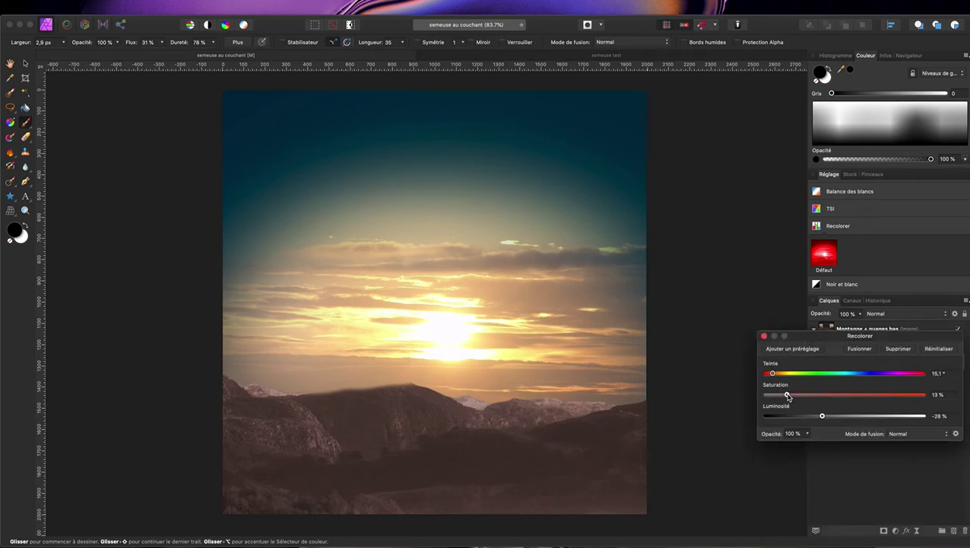
pyautogui.moveTo(788, 395)
pyautogui.mouseDown()
pyautogui.moveTo(821, 396)
pyautogui.moveTo(797, 394)
pyautogui.mouseUp()
pyautogui.moveTo(774, 373); pyautogui.dragTo(772, 375)
pyautogui.moveTo(822, 417); pyautogui.dragTo(811, 416)
pyautogui.moveTo(811, 417); pyautogui.dragTo(807, 418)
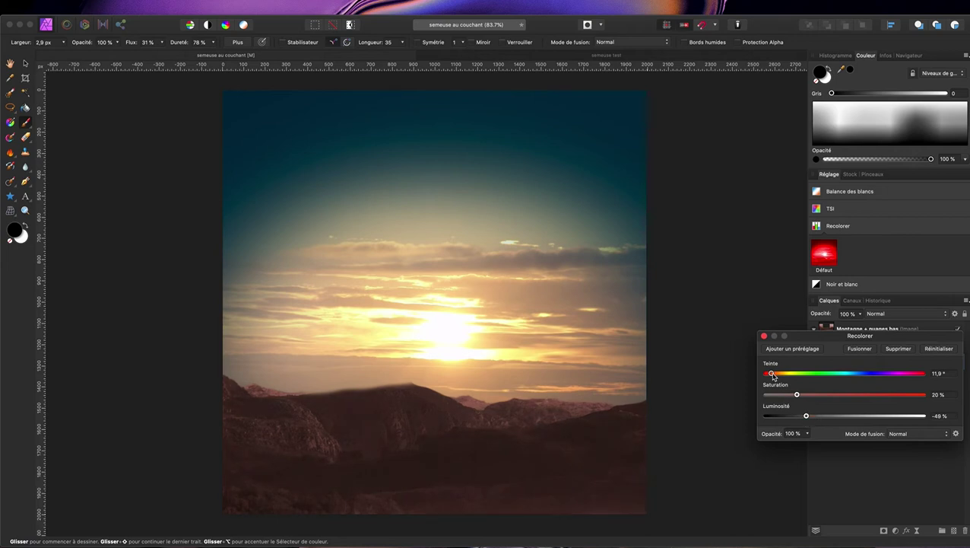
pyautogui.moveTo(799, 395); pyautogui.dragTo(794, 396)
pyautogui.moveTo(808, 419); pyautogui.dragTo(772, 376)
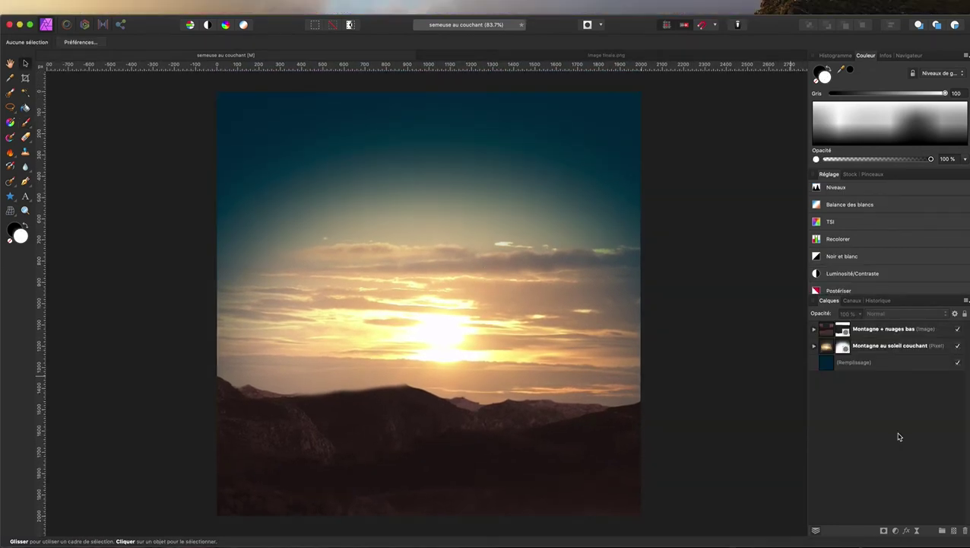
# Insert the image Nuages couchant.jpg into the montage as the top layer, at about 37% scale
pyautogui.moveTo(73, 4)
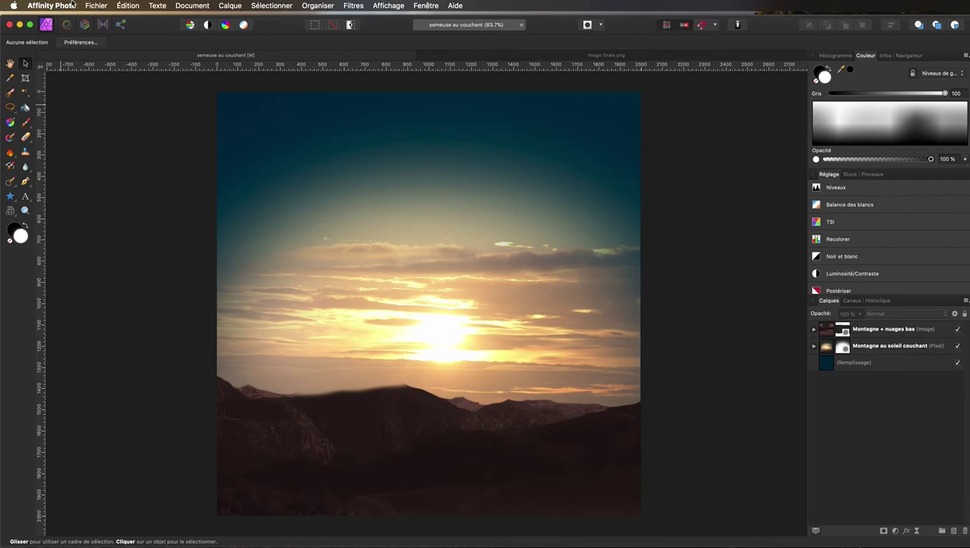
pyautogui.click(96, 6)
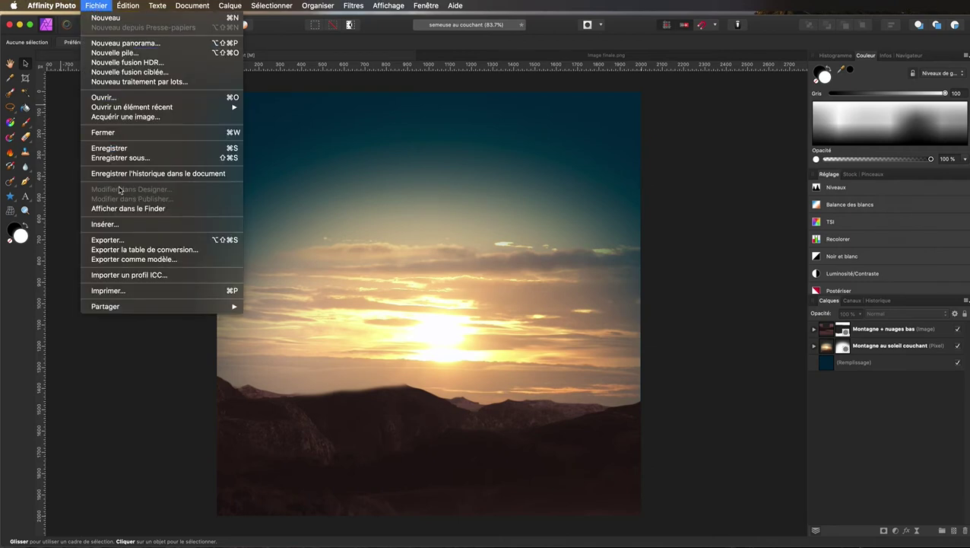
pyautogui.click(120, 224)
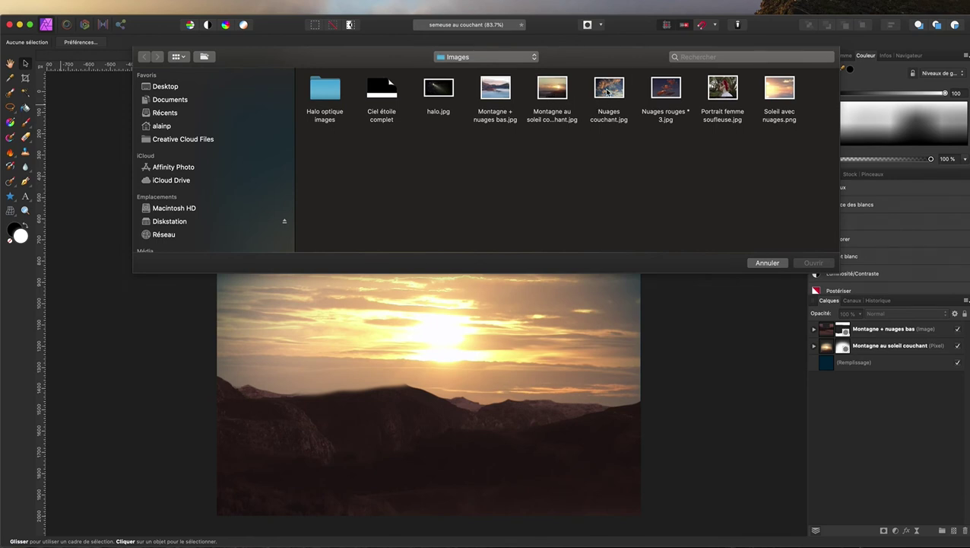
pyautogui.click(607, 92)
pyautogui.click(814, 262)
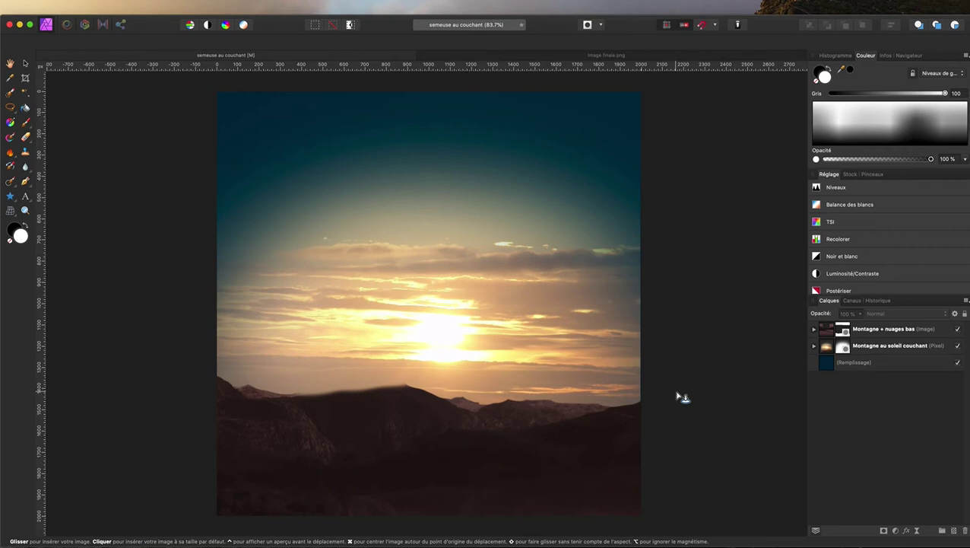
pyautogui.moveTo(677, 394); pyautogui.dragTo(337, 213)
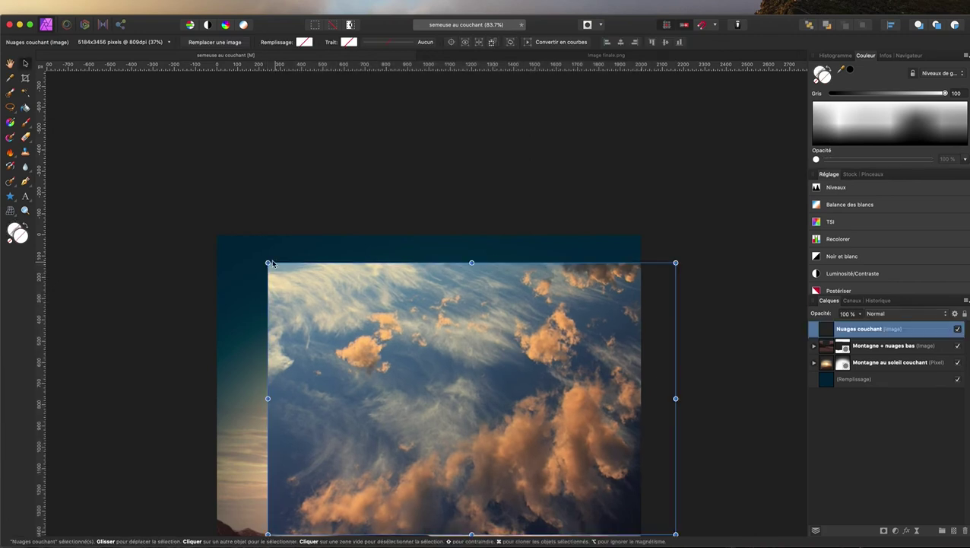
# Enlarge the Nuages couchant image to about 46% and move it up so its clouds fill the sky above the sun
pyautogui.moveTo(267, 263); pyautogui.dragTo(167, 195)
pyautogui.scroll(-5, 365, 238)
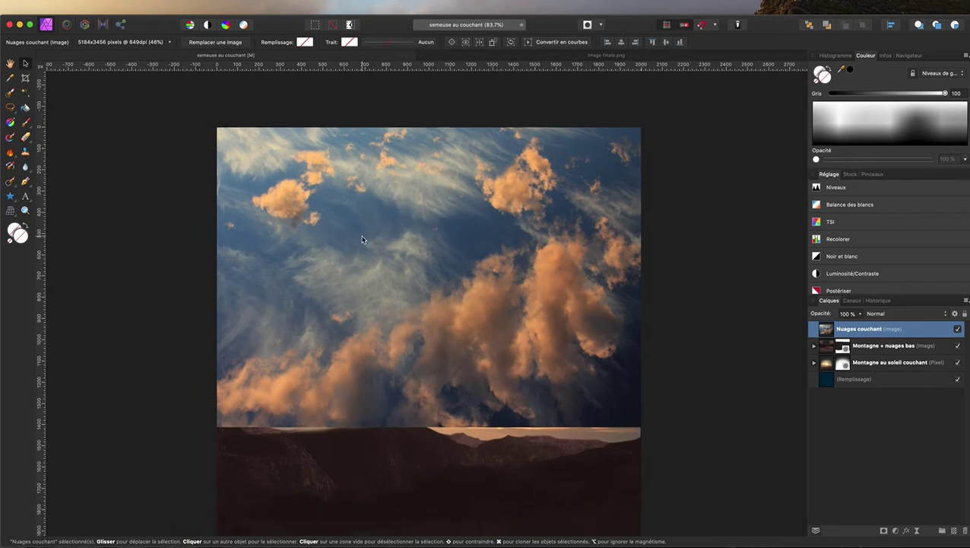
pyautogui.moveTo(460, 286); pyautogui.dragTo(462, 156)
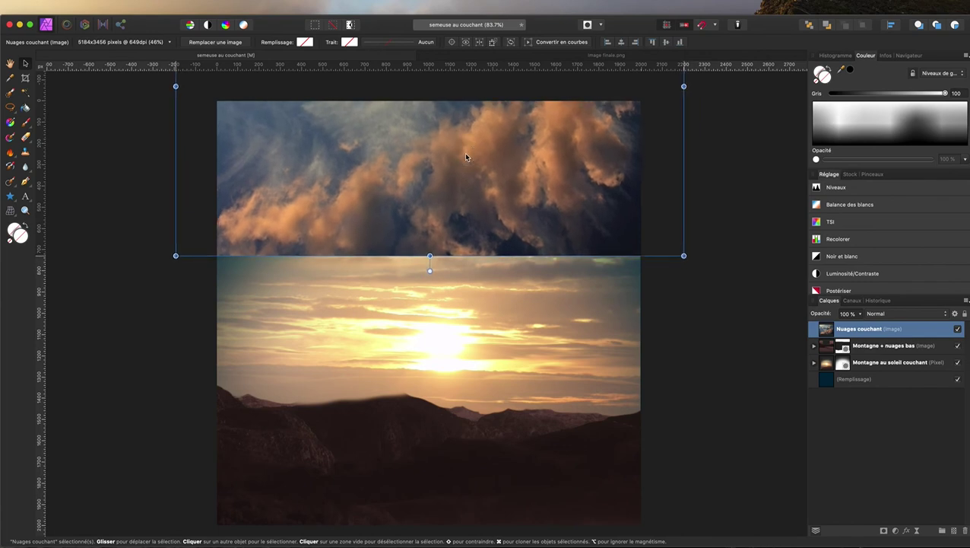
pyautogui.scroll(3, 462, 155)
pyautogui.click(471, 291)
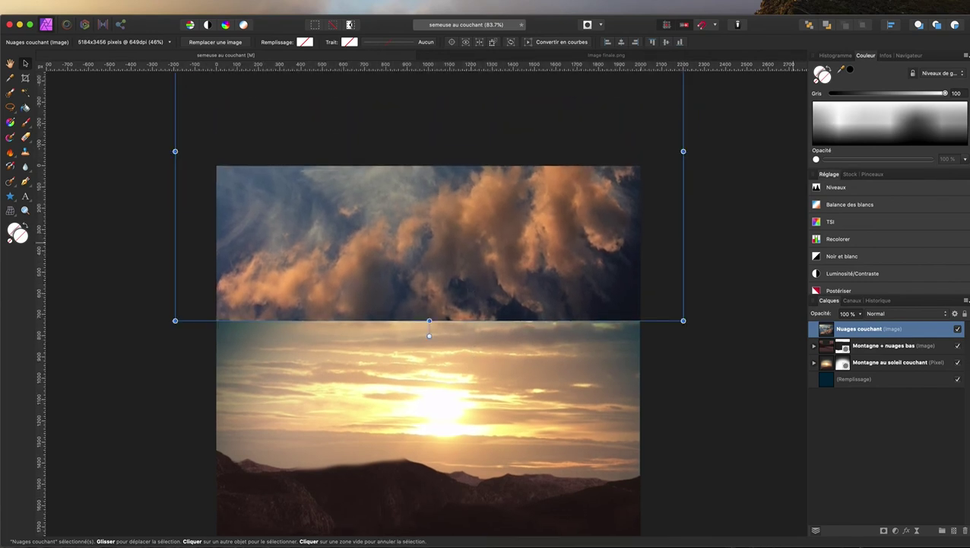
# Set the Nuages couchant layer's blend mode to Lighten (Éclaircir)
pyautogui.click(904, 314)
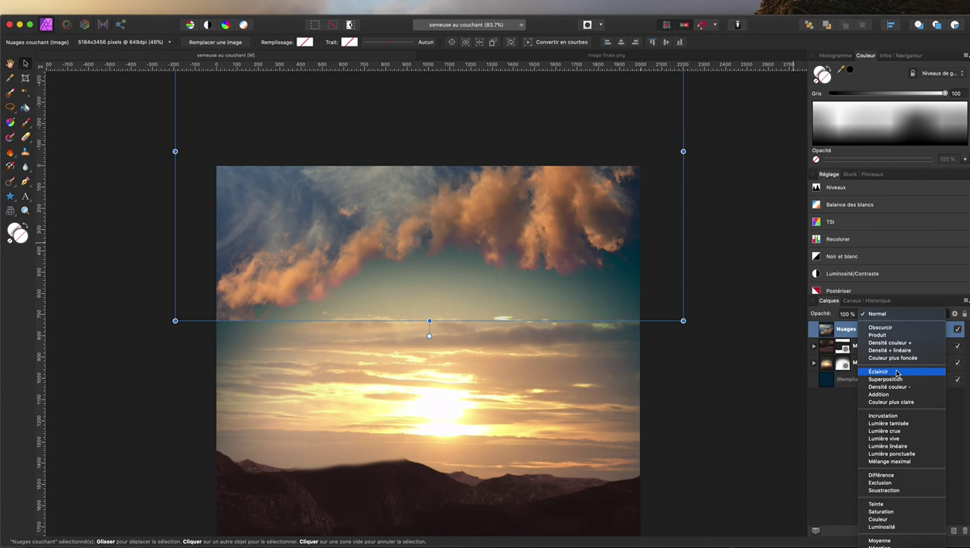
pyautogui.click(895, 372)
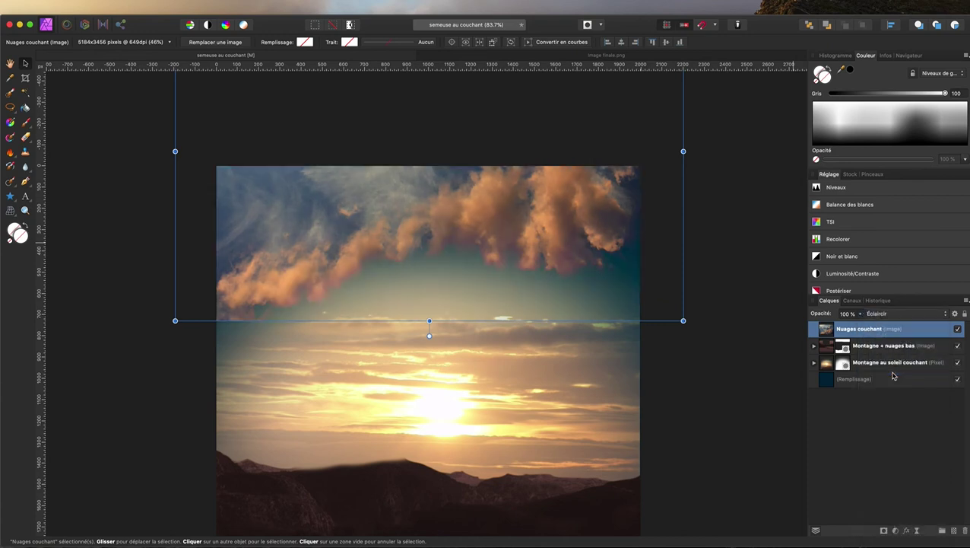
# Rasterize the Nuages couchant layer and move its clouds down and slightly left in the sky
pyautogui.rightClick(911, 334)
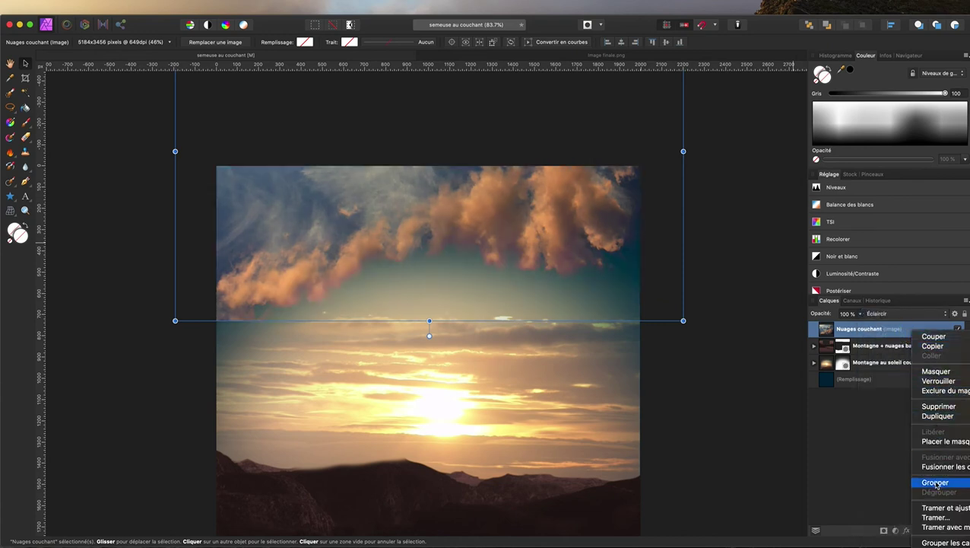
pyautogui.click(936, 517)
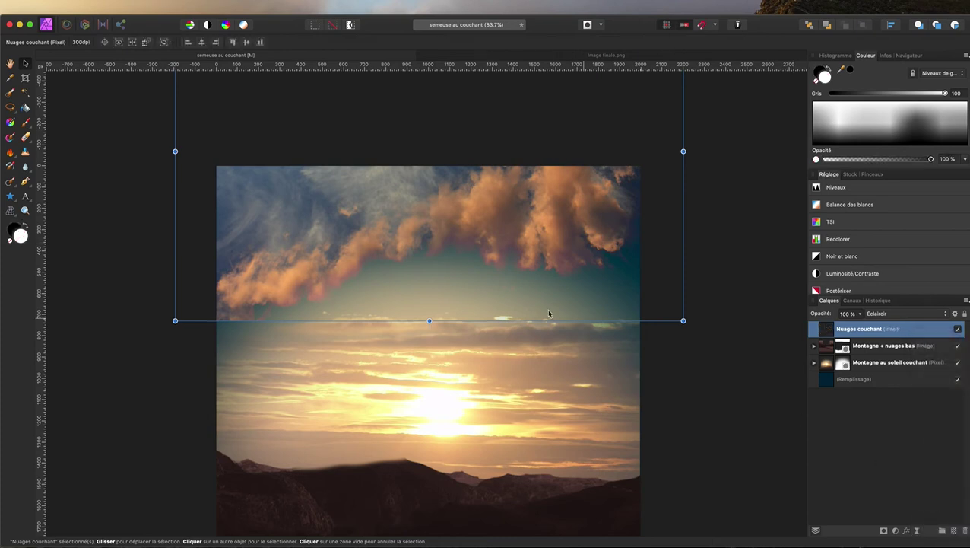
pyautogui.moveTo(474, 220); pyautogui.dragTo(459, 265)
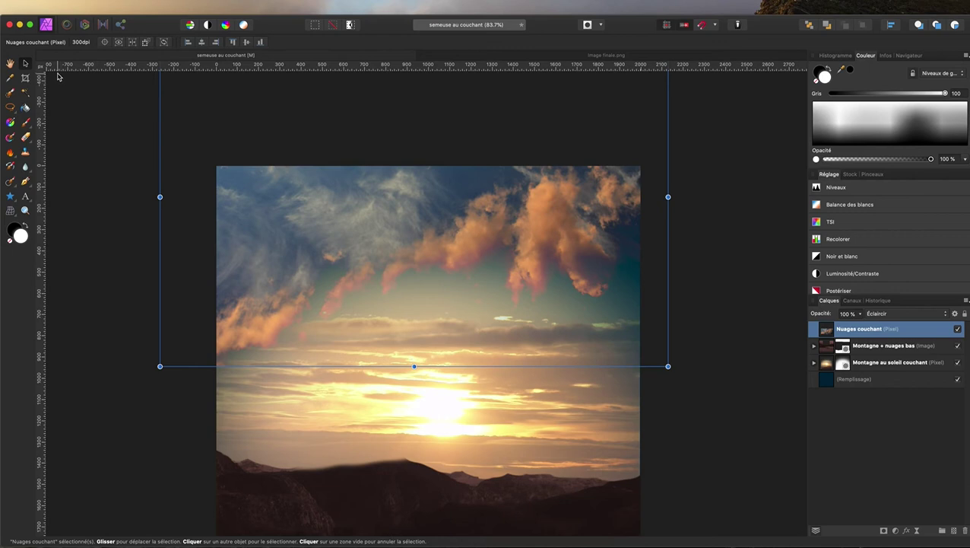
pyautogui.click(88, 115)
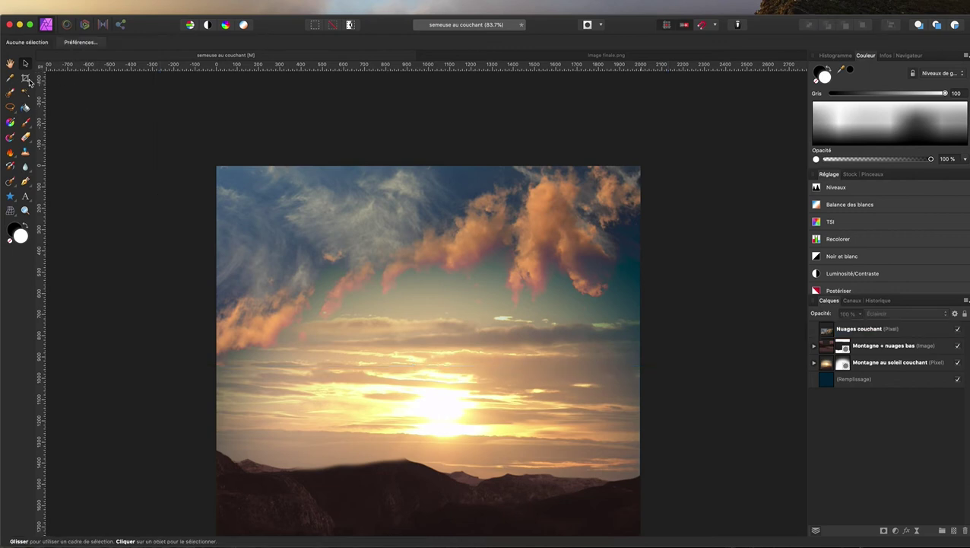
# Mask the Nuages couchant layer and paint in black with a soft 1089 px brush at 8% flow to fade the outer clouds
pyautogui.click(833, 333)
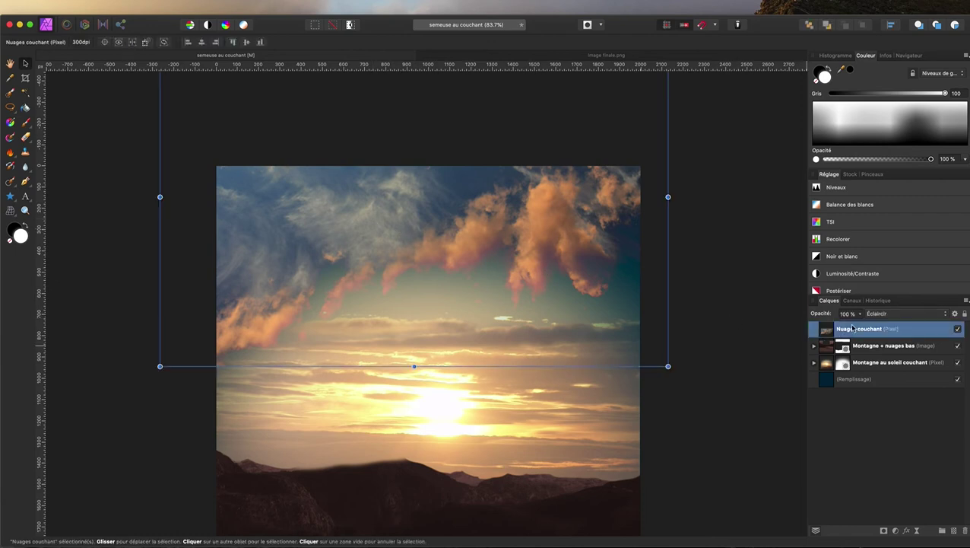
pyautogui.click(884, 532)
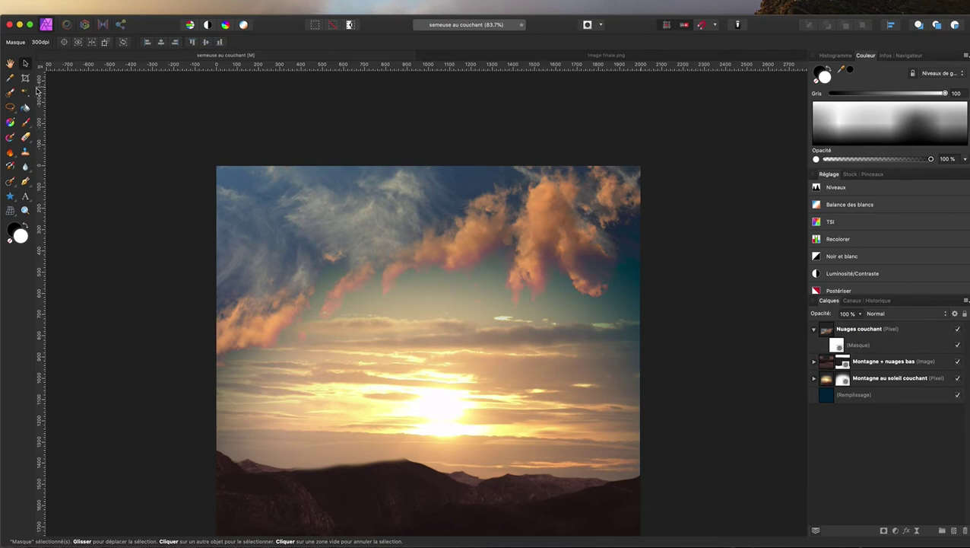
pyautogui.click(27, 124)
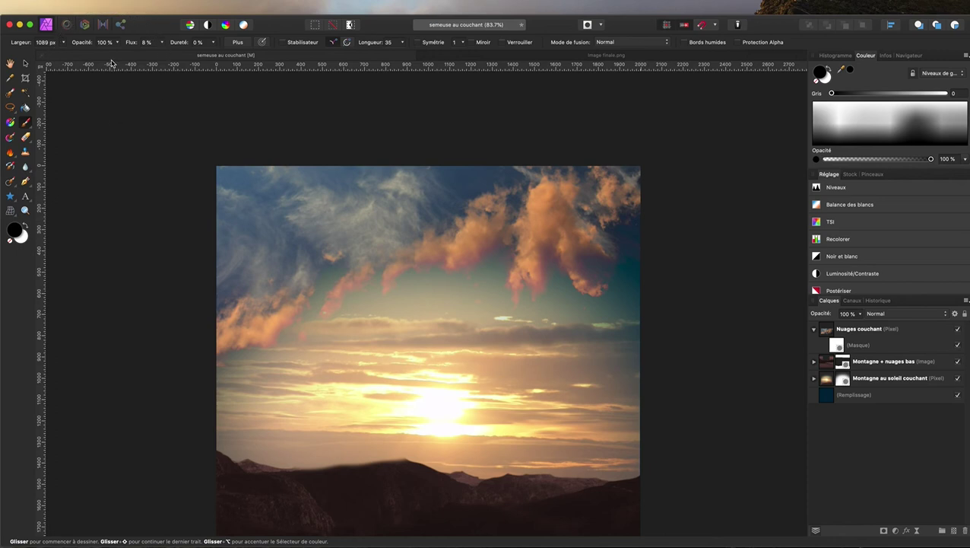
pyautogui.moveTo(168, 199)
pyautogui.mouseDown()
pyautogui.moveTo(221, 162)
pyautogui.moveTo(284, 146)
pyautogui.moveTo(445, 147)
pyautogui.moveTo(443, 157)
pyautogui.moveTo(254, 194)
pyautogui.moveTo(200, 248)
pyautogui.moveTo(384, 187)
pyautogui.moveTo(415, 187)
pyautogui.moveTo(247, 252)
pyautogui.moveTo(205, 256)
pyautogui.mouseUp()
pyautogui.hscroll(2, 585, 119)
pyautogui.moveTo(585, 119)
pyautogui.mouseDown()
pyautogui.moveTo(628, 172)
pyautogui.moveTo(588, 137)
pyautogui.mouseUp()
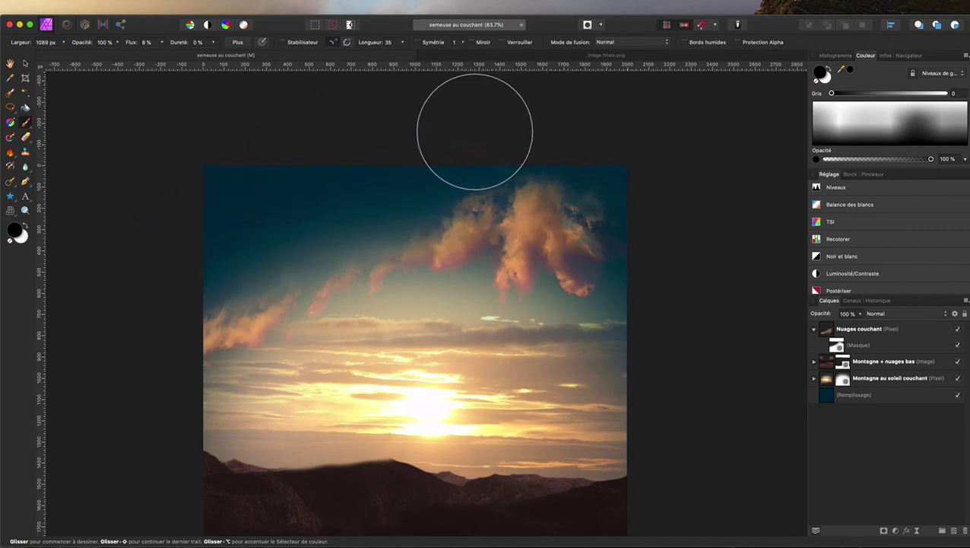
pyautogui.moveTo(189, 325)
pyautogui.mouseDown()
pyautogui.moveTo(264, 364)
pyautogui.moveTo(232, 370)
pyautogui.mouseUp()
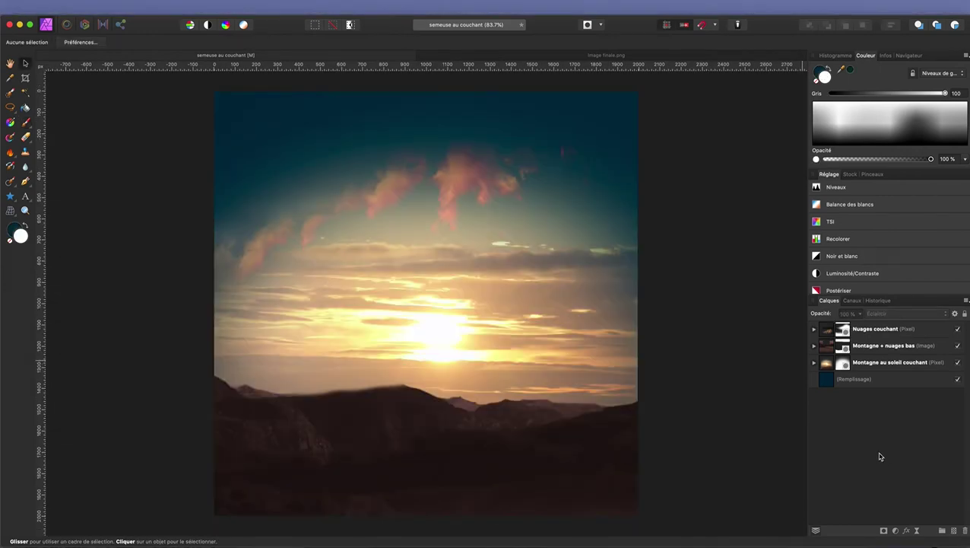
# Insert the image Nuages rouges * 3.jpg as the top layer at about 62% scale and shift it up and to the right
pyautogui.click(935, 332)
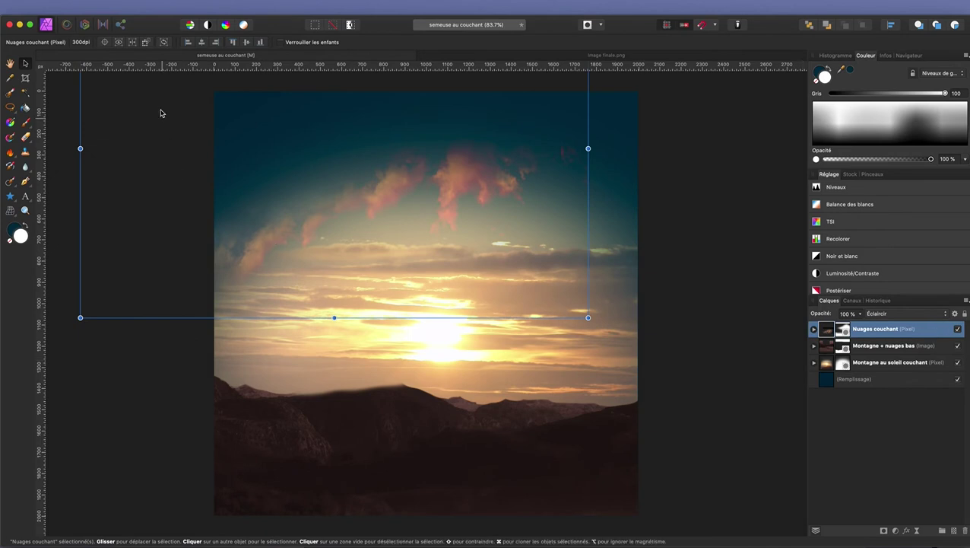
pyautogui.click(101, 8)
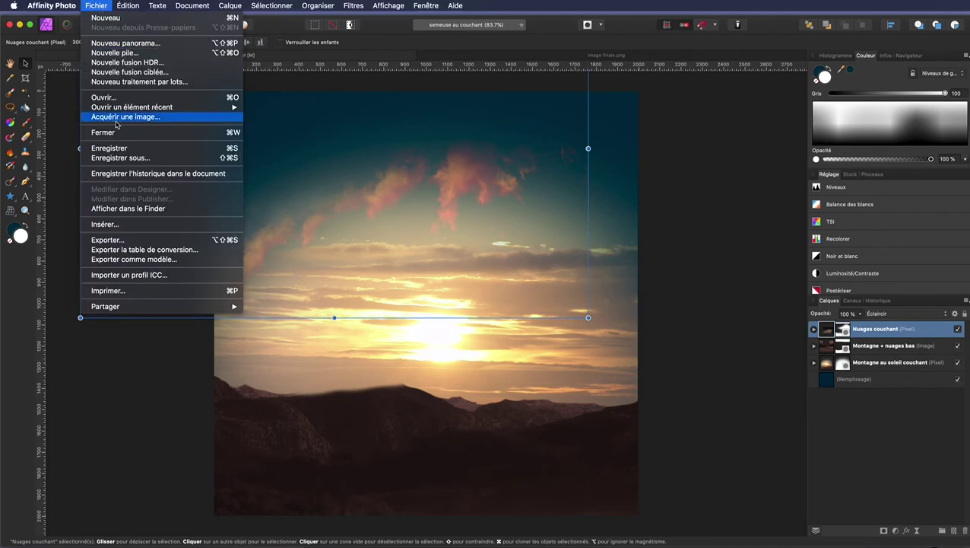
pyautogui.click(108, 225)
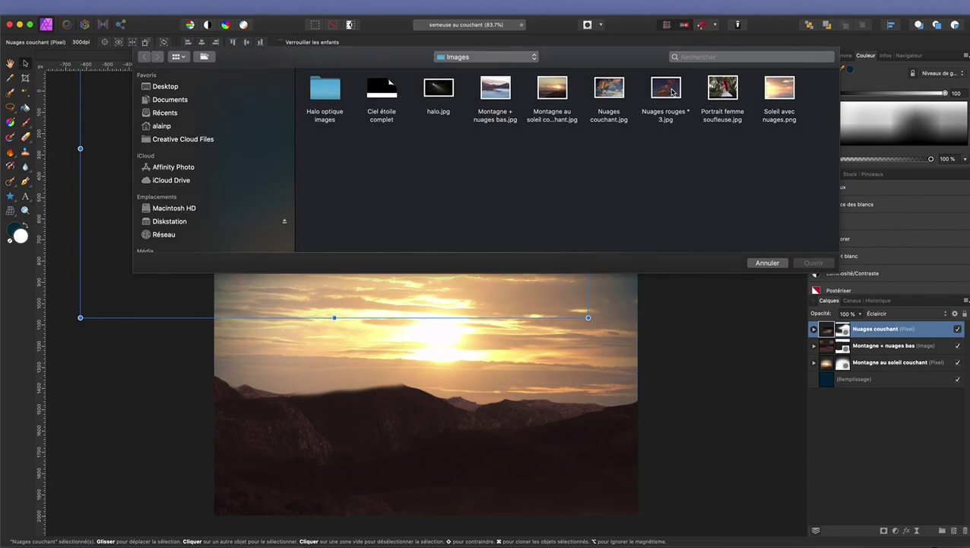
pyautogui.click(672, 92)
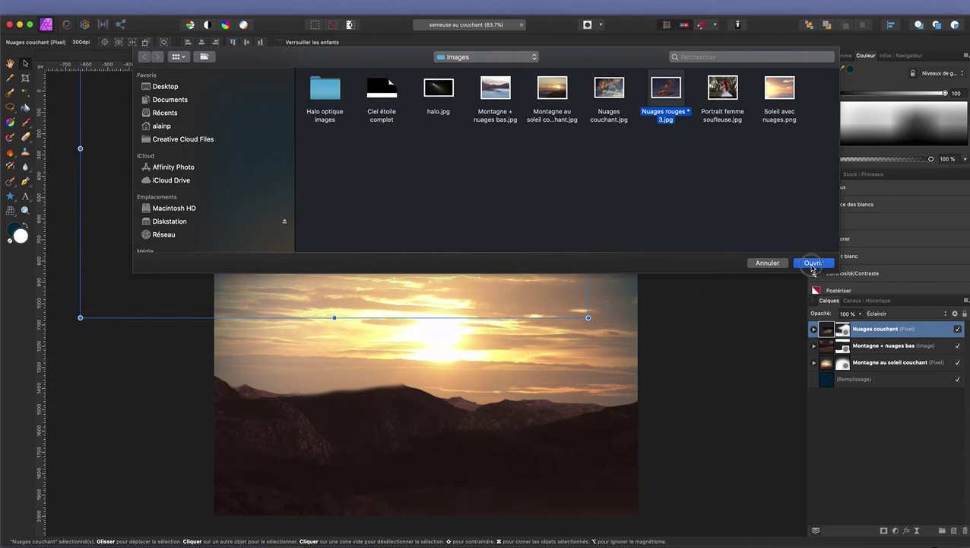
pyautogui.click(813, 263)
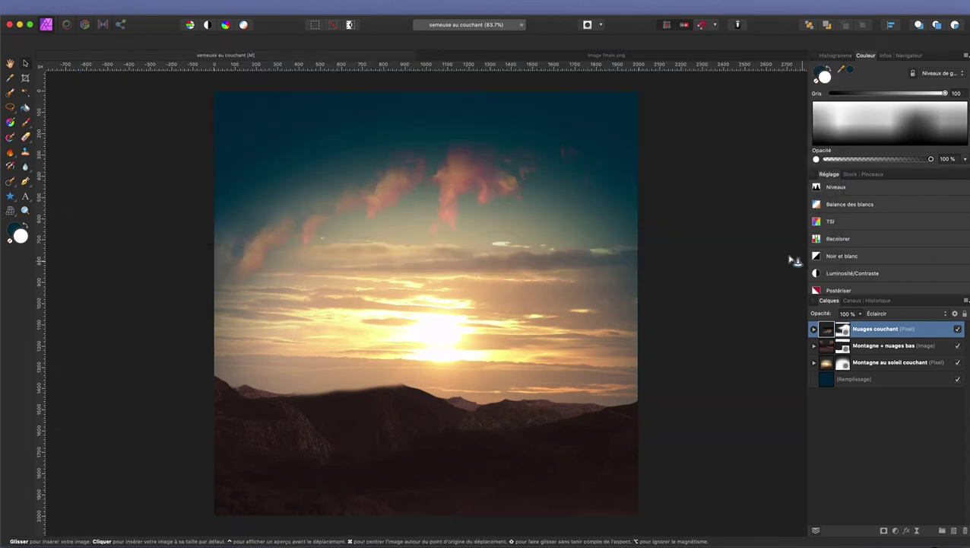
pyautogui.scroll(3, 419, 230)
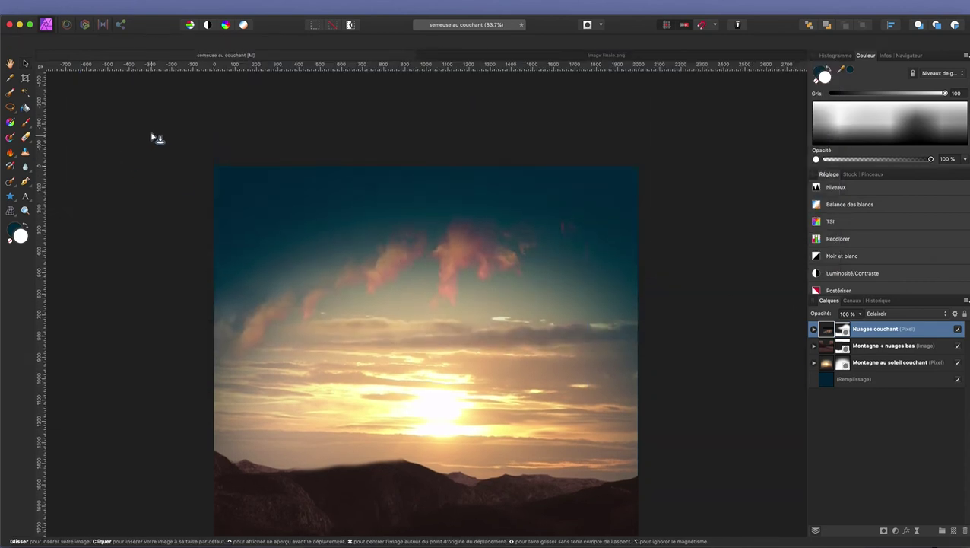
pyautogui.moveTo(141, 119); pyautogui.dragTo(584, 459)
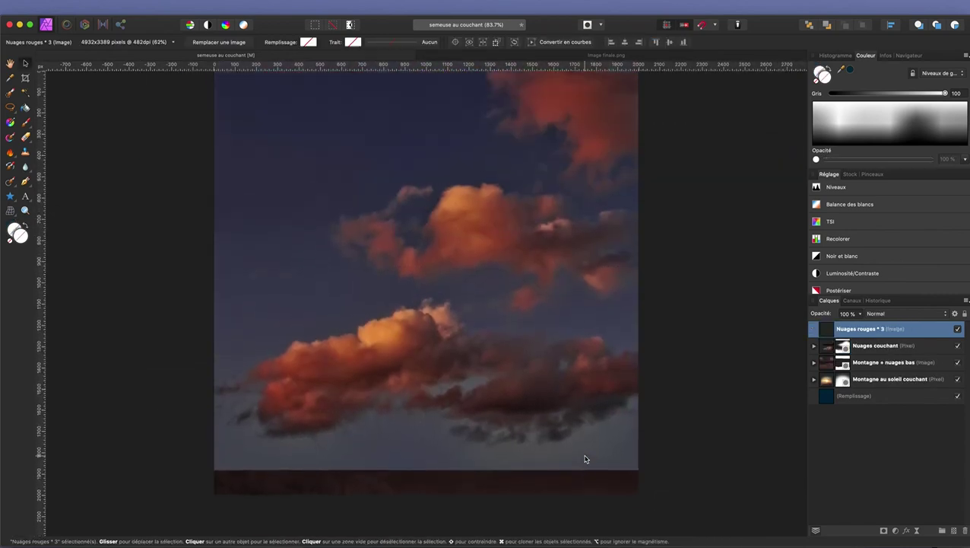
pyautogui.scroll(2, 585, 459)
pyautogui.moveTo(511, 328); pyautogui.dragTo(612, 232)
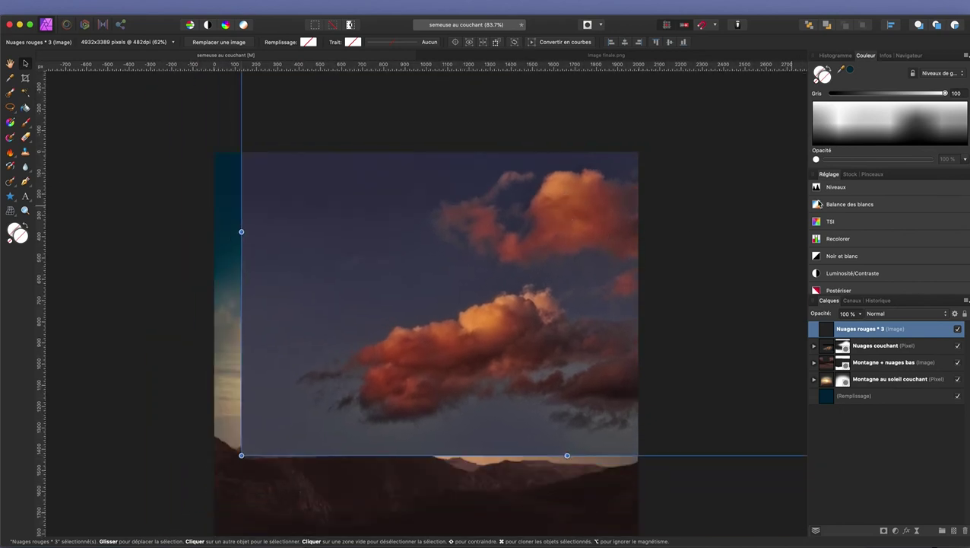
# Rasterize the Nuages rouges * 3 layer and set its blend mode to Lighten (Éclaircir)
pyautogui.rightClick(930, 332)
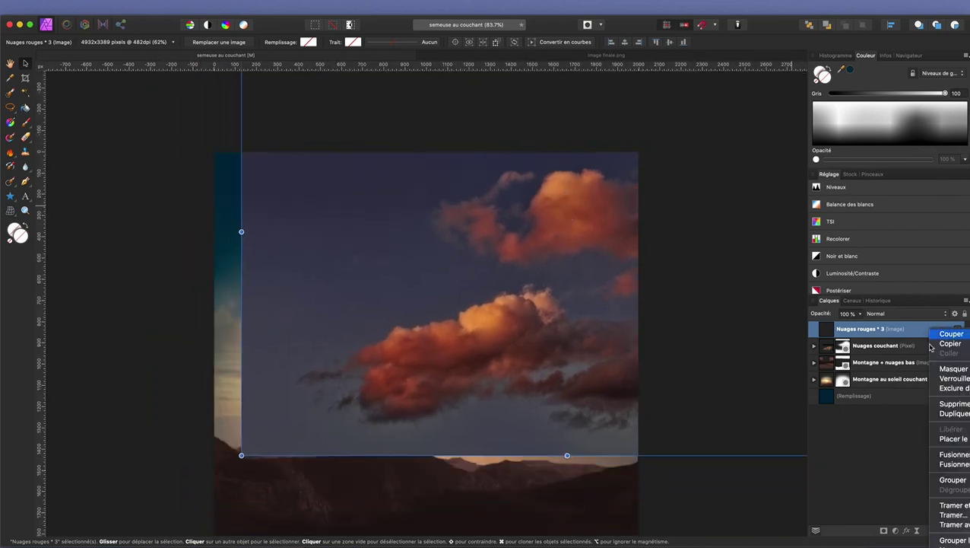
pyautogui.click(952, 515)
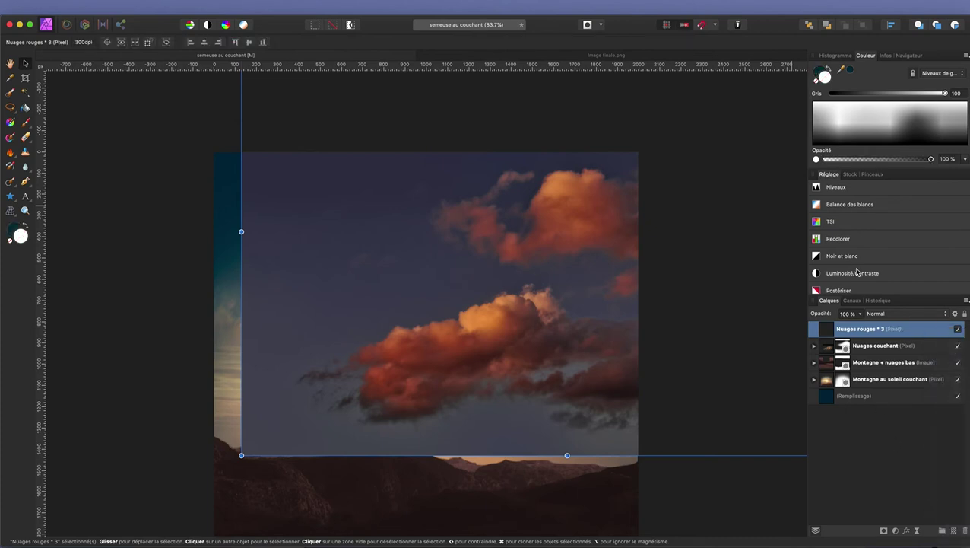
pyautogui.click(917, 314)
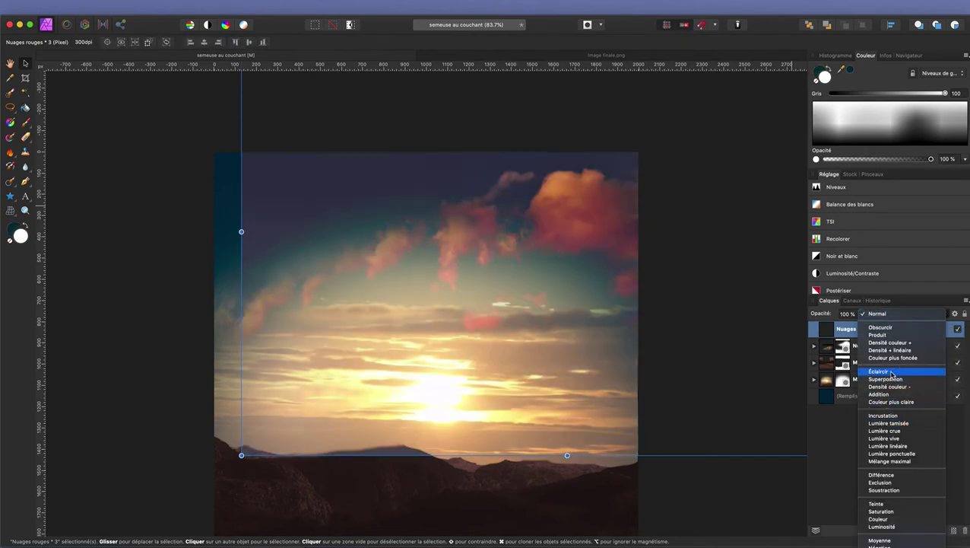
pyautogui.click(892, 372)
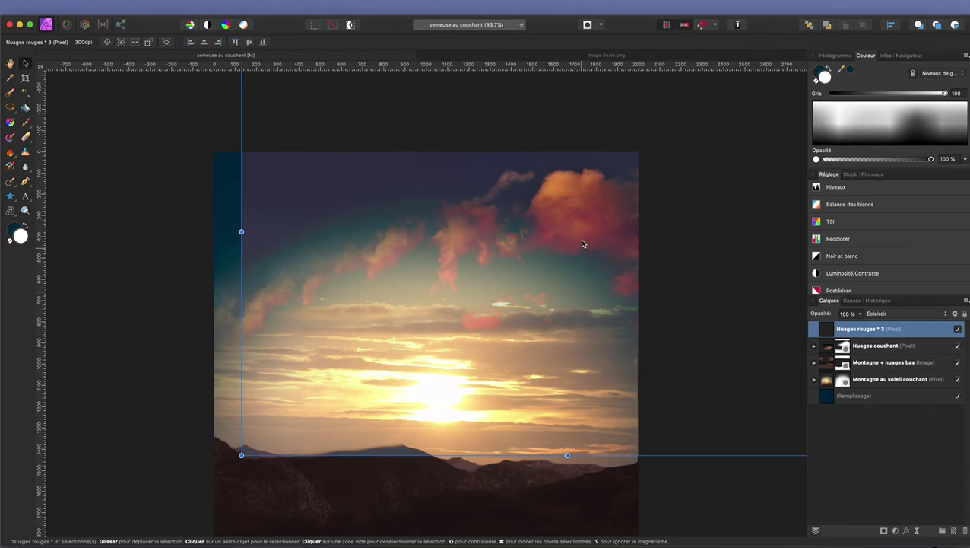
# Shrink the Nuages rouges * 3 layer and place its red clouds in the upper-left part of the sky
pyautogui.moveTo(583, 242); pyautogui.dragTo(271, 284)
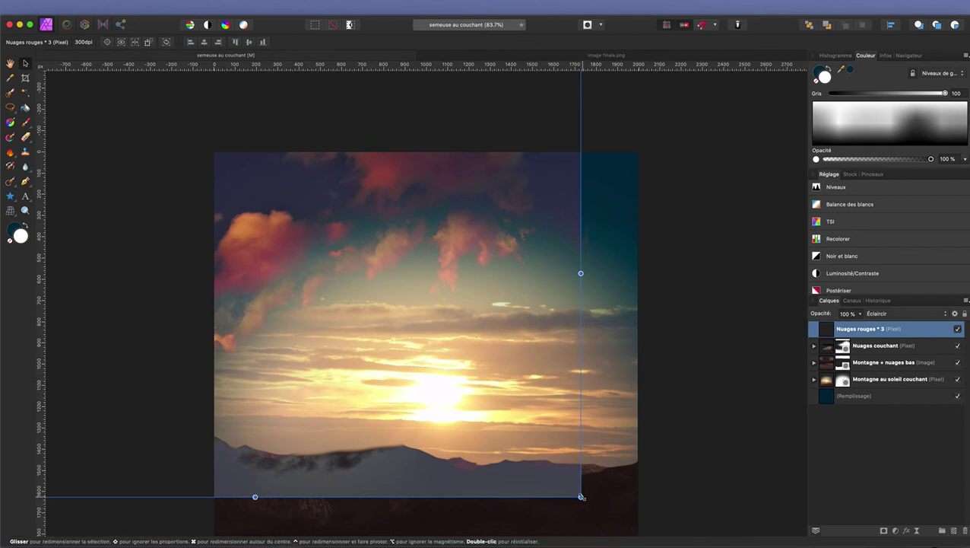
pyautogui.moveTo(581, 497); pyautogui.dragTo(427, 401)
pyautogui.moveTo(417, 392); pyautogui.dragTo(445, 404)
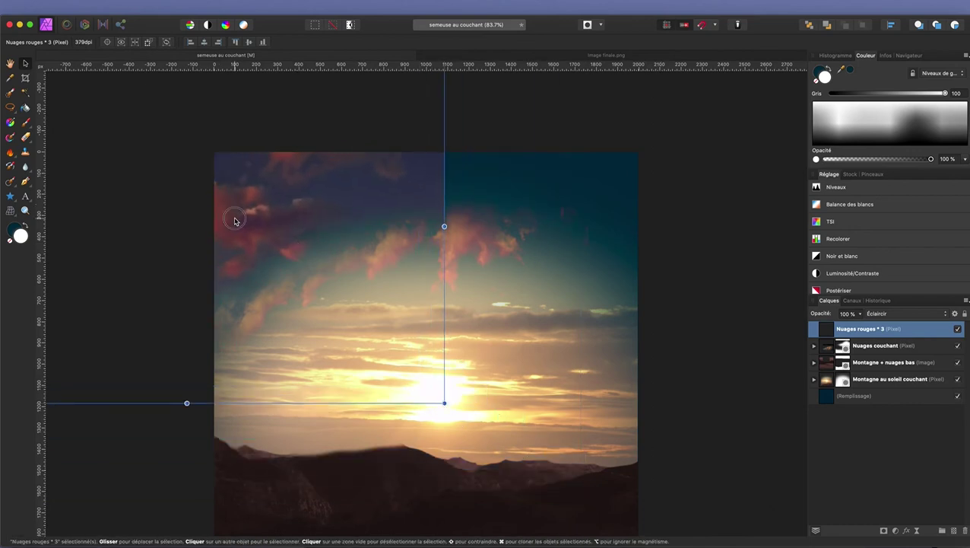
pyautogui.moveTo(234, 217); pyautogui.dragTo(234, 251)
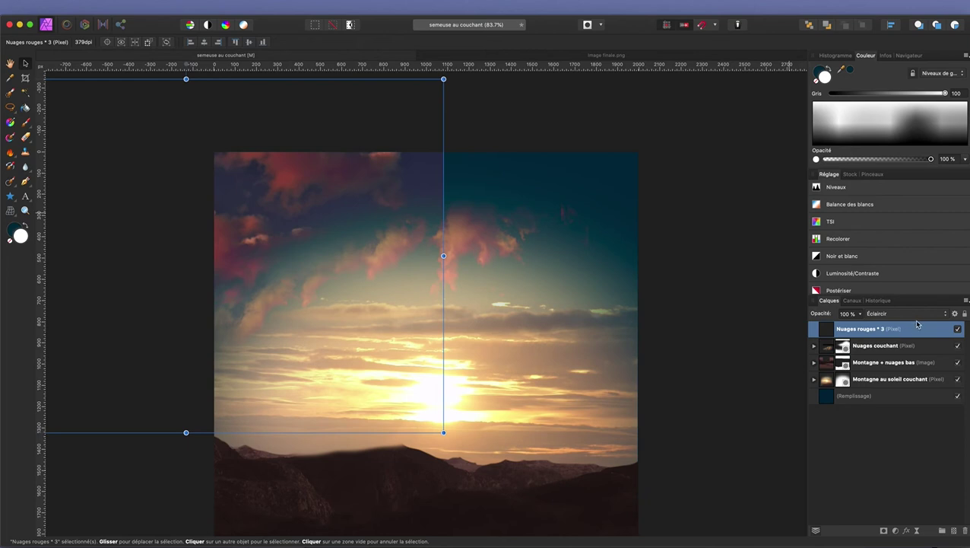
# Duplicate the Nuages rouges * 3 layer and move the copy's red clouds to the upper-right part of the sky
pyautogui.rightClick(927, 335)
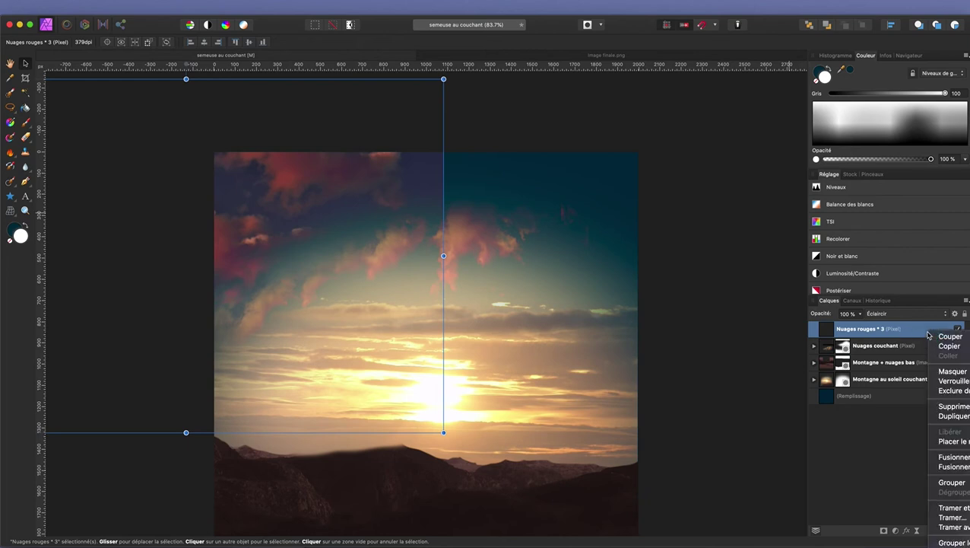
pyautogui.click(953, 417)
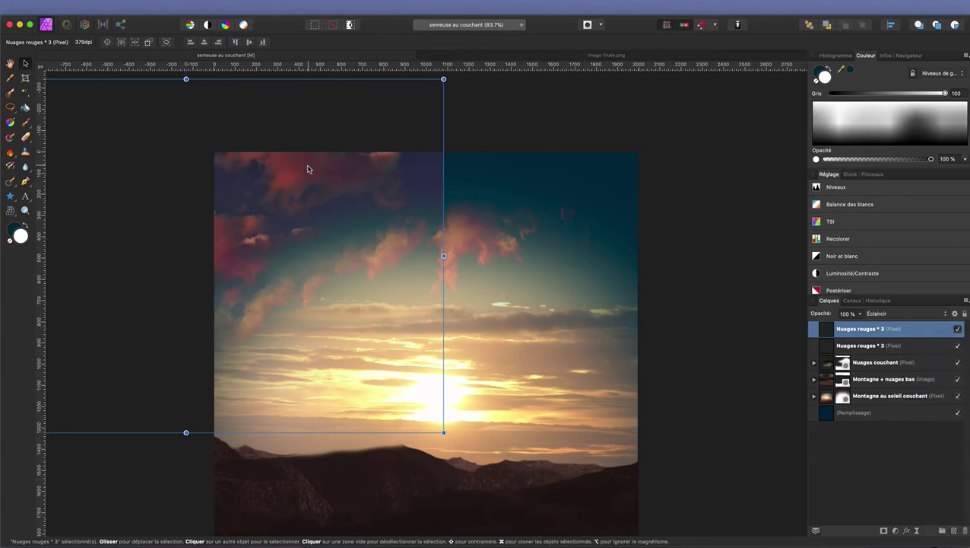
pyautogui.moveTo(307, 169); pyautogui.dragTo(736, 83)
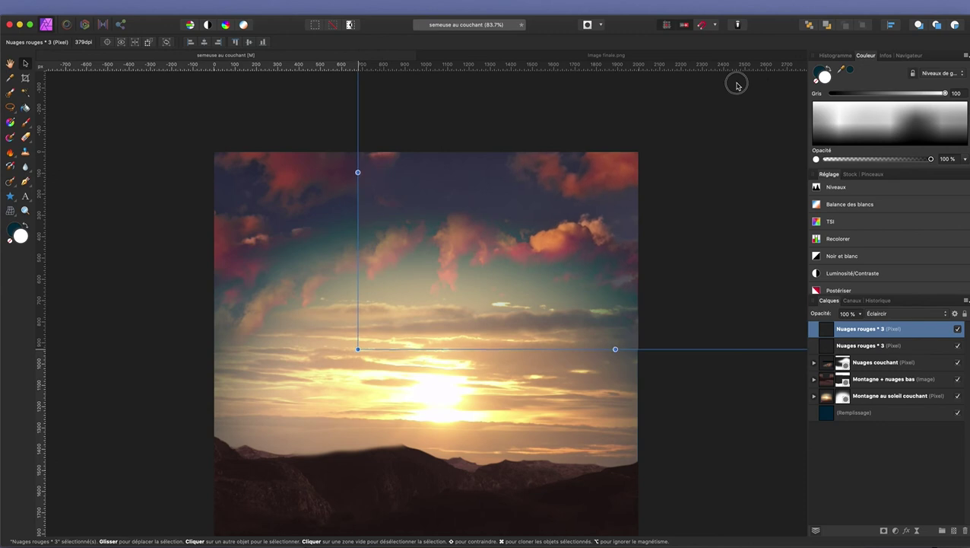
pyautogui.moveTo(631, 214); pyautogui.dragTo(678, 198)
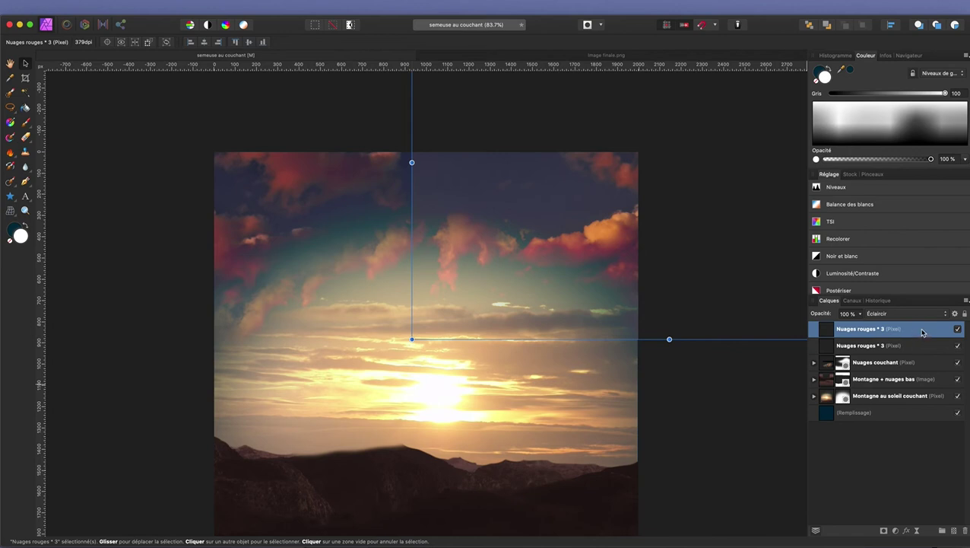
# Add a mask to the duplicated red clouds layer and set the Paint Brush colour to black (000000)
pyautogui.click(883, 531)
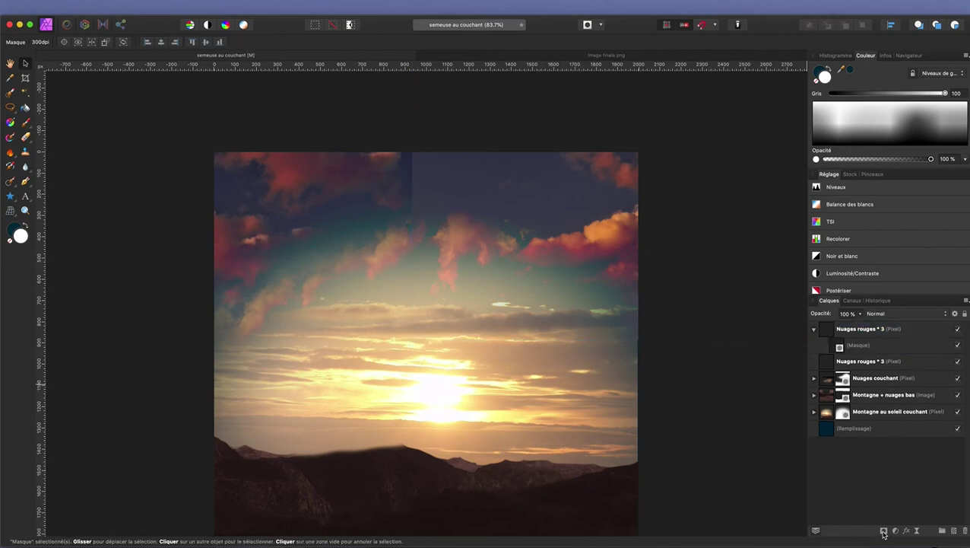
pyautogui.click(27, 122)
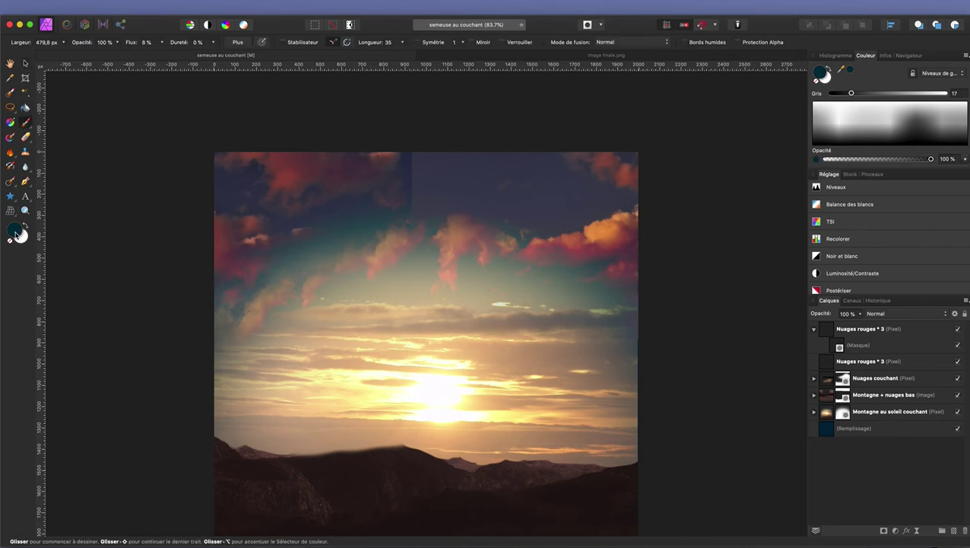
pyautogui.click(26, 225)
pyautogui.click(20, 237)
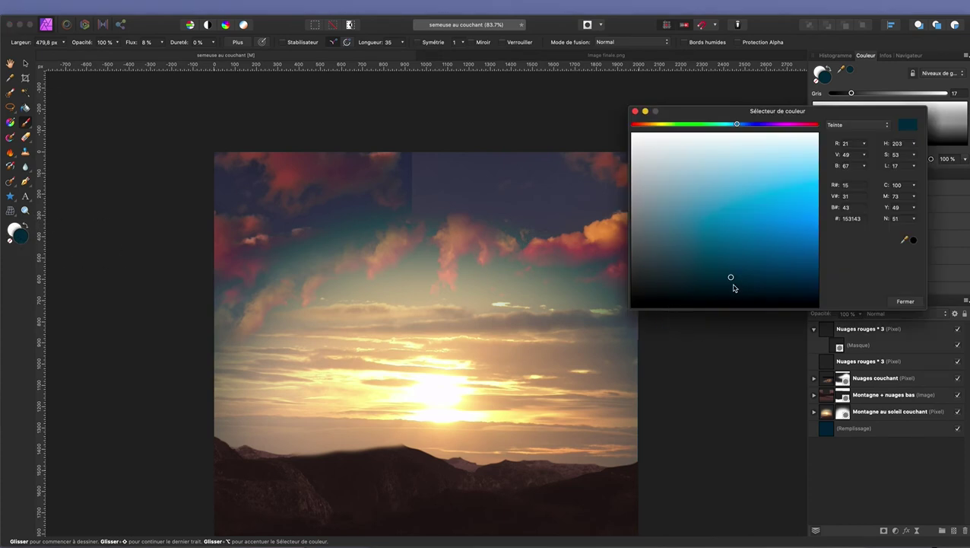
pyautogui.moveTo(730, 279)
pyautogui.mouseDown()
pyautogui.moveTo(645, 297)
pyautogui.moveTo(613, 323)
pyautogui.mouseUp()
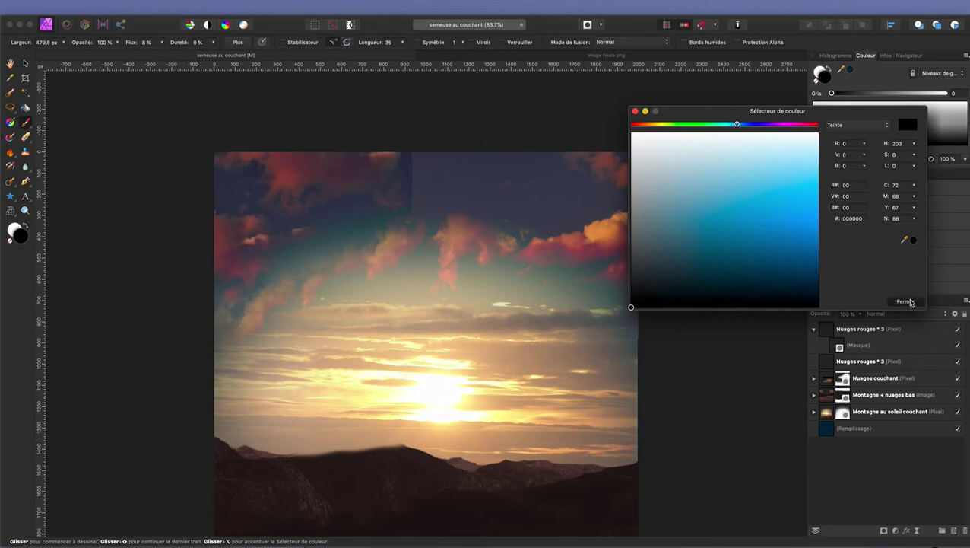
pyautogui.click(905, 301)
# Paint black on the duplicated red clouds' mask, raising the brush flow to 23%, to erase the purple veil around the upper-right clouds
pyautogui.moveTo(465, 160)
pyautogui.mouseDown()
pyautogui.moveTo(443, 171)
pyautogui.moveTo(414, 151)
pyautogui.moveTo(426, 176)
pyautogui.mouseUp()
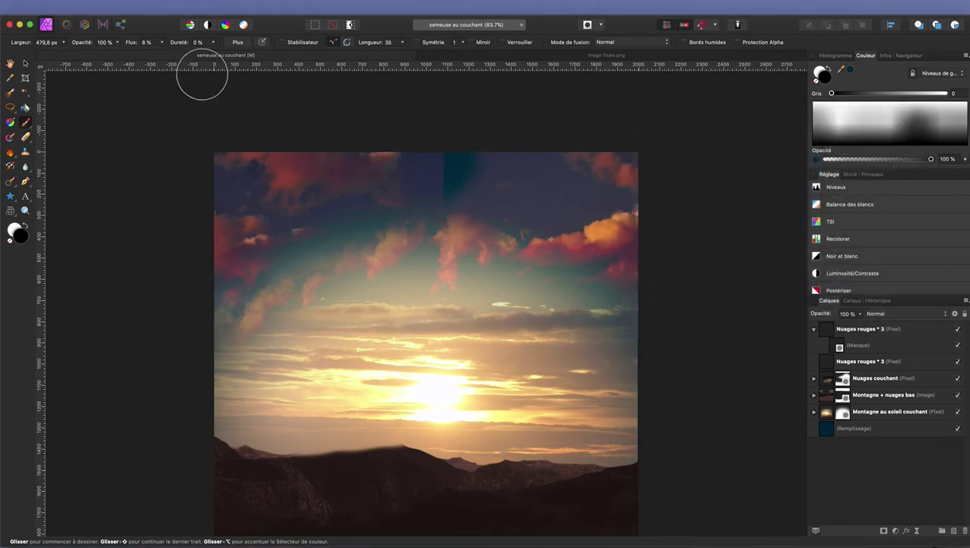
pyautogui.moveTo(131, 44); pyautogui.dragTo(137, 43)
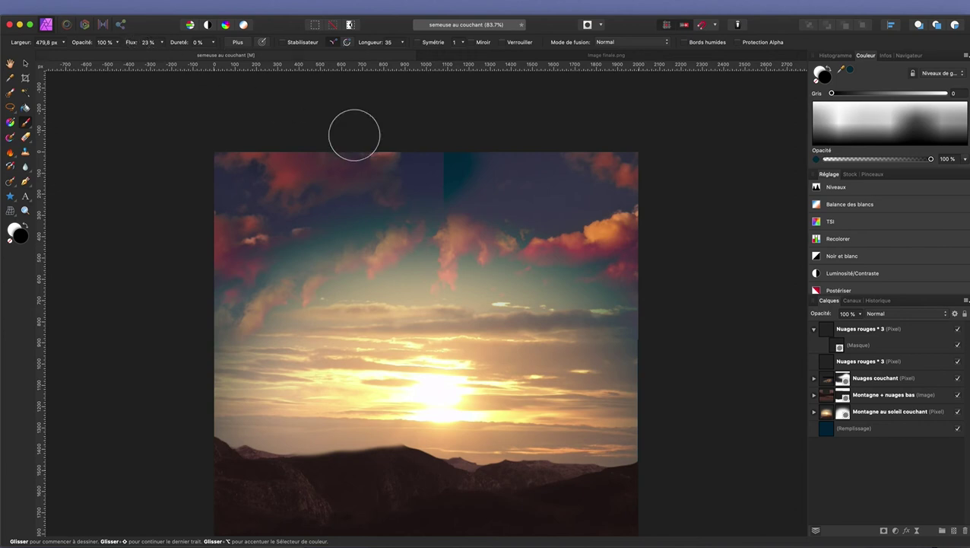
pyautogui.moveTo(464, 165)
pyautogui.mouseDown()
pyautogui.moveTo(529, 156)
pyautogui.moveTo(562, 192)
pyautogui.moveTo(529, 193)
pyautogui.moveTo(506, 178)
pyautogui.moveTo(524, 178)
pyautogui.moveTo(482, 182)
pyautogui.moveTo(544, 199)
pyautogui.moveTo(554, 182)
pyautogui.moveTo(564, 197)
pyautogui.mouseUp()
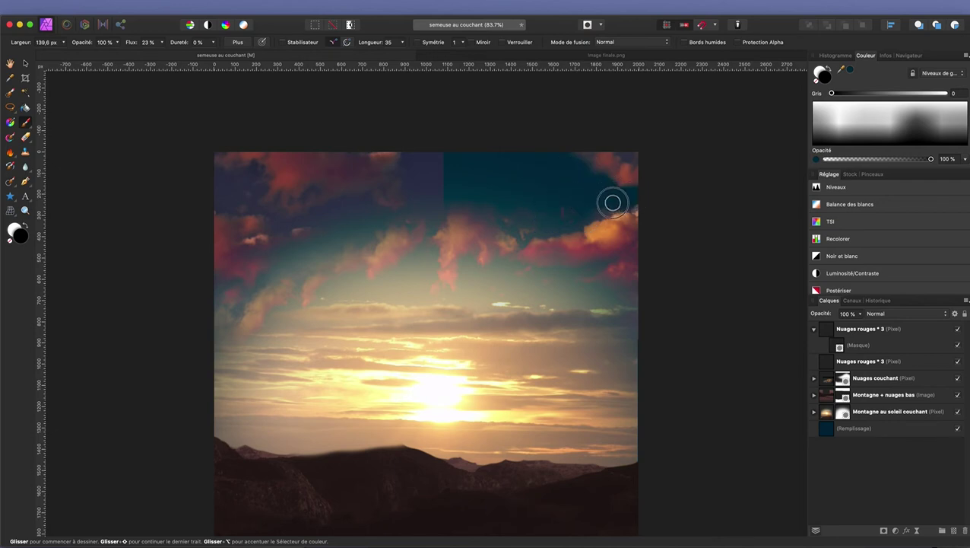
pyautogui.moveTo(564, 198); pyautogui.dragTo(563, 197)
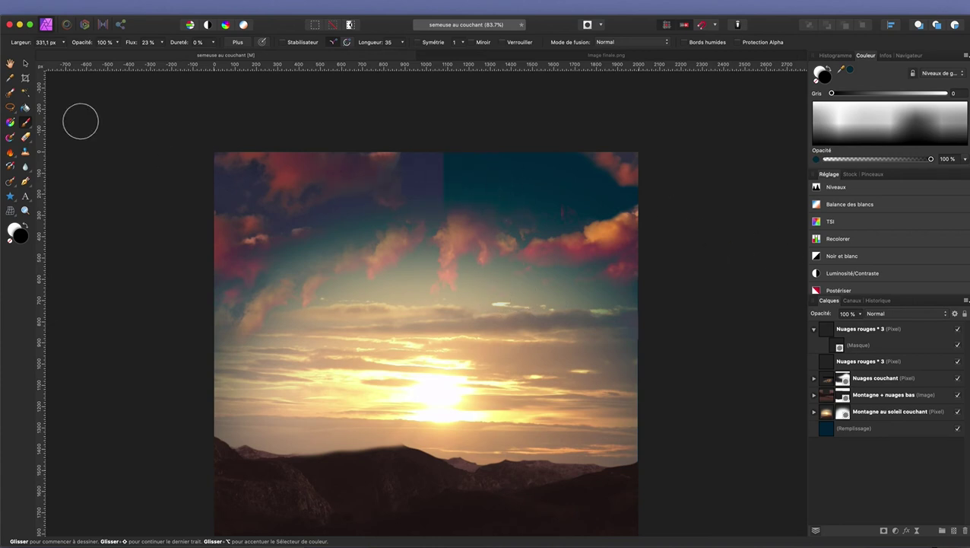
# Add a mask to the lower Nuages rouges * 3 layer and paint out the purple veil around the upper-left clouds
pyautogui.click(889, 363)
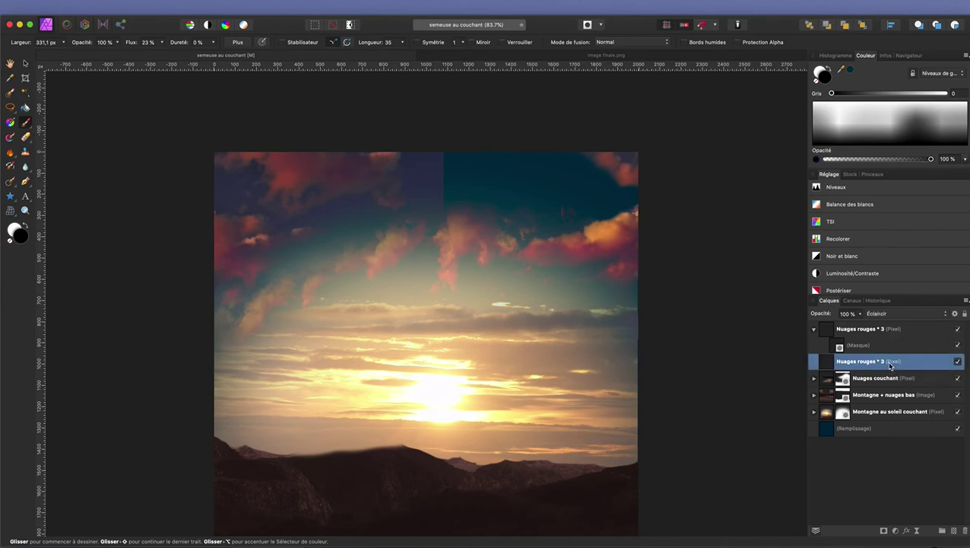
pyautogui.click(884, 531)
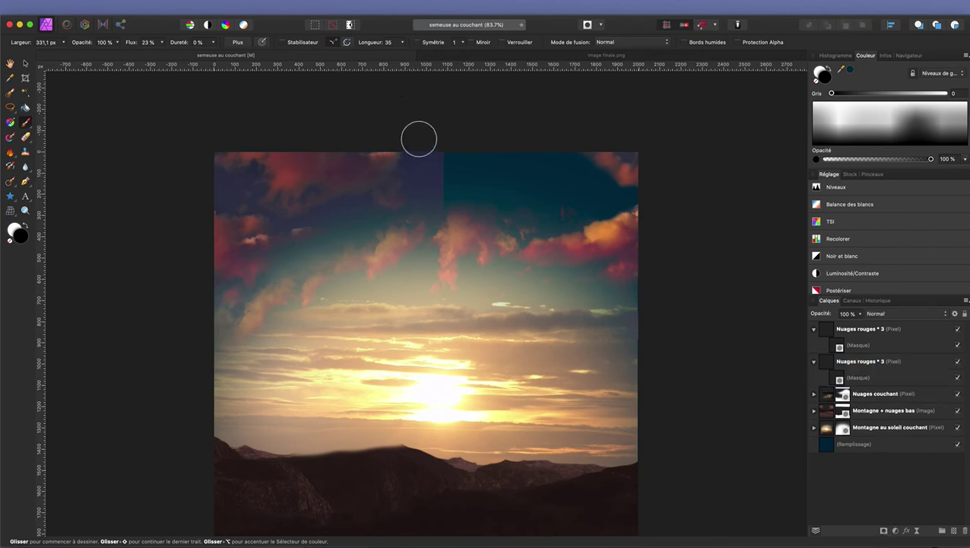
pyautogui.moveTo(432, 182)
pyautogui.mouseDown()
pyautogui.moveTo(355, 211)
pyautogui.moveTo(324, 225)
pyautogui.moveTo(341, 226)
pyautogui.moveTo(249, 203)
pyautogui.moveTo(242, 185)
pyautogui.moveTo(218, 191)
pyautogui.moveTo(252, 177)
pyautogui.moveTo(232, 195)
pyautogui.moveTo(287, 205)
pyautogui.moveTo(241, 180)
pyautogui.moveTo(235, 187)
pyautogui.moveTo(245, 189)
pyautogui.moveTo(223, 187)
pyautogui.moveTo(247, 197)
pyautogui.mouseUp()
pyautogui.press('super+z')
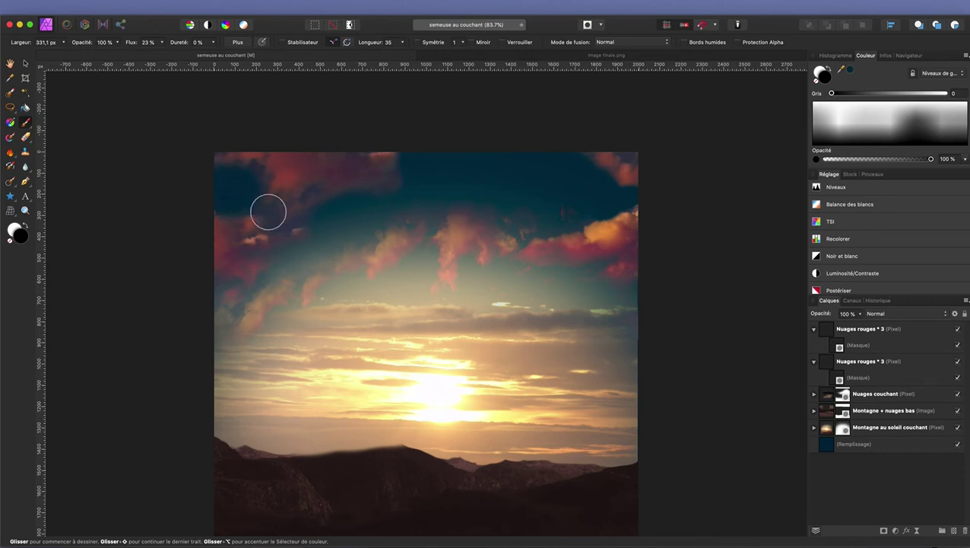
pyautogui.moveTo(426, 219); pyautogui.dragTo(459, 177)
pyautogui.moveTo(267, 210)
pyautogui.mouseDown()
pyautogui.moveTo(327, 216)
pyautogui.moveTo(253, 197)
pyautogui.mouseUp()
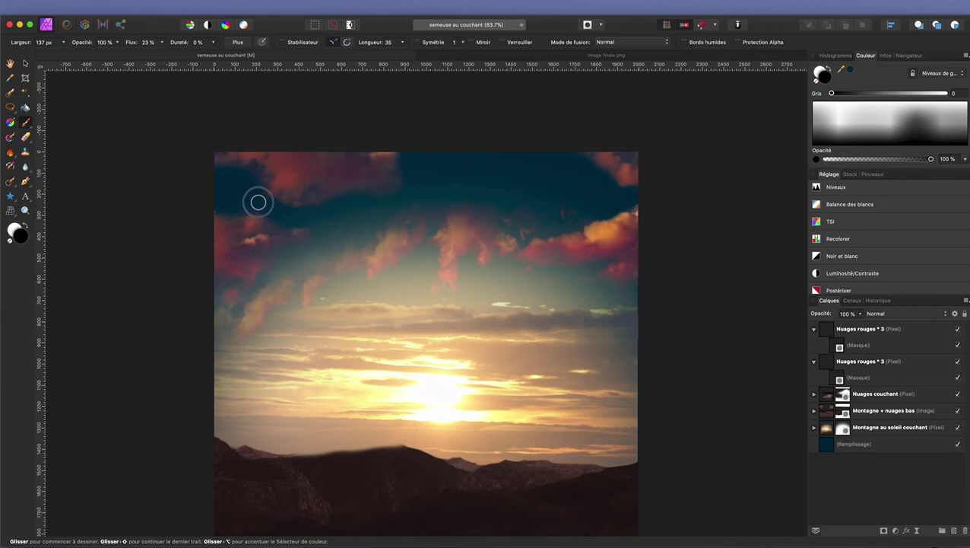
pyautogui.moveTo(340, 220)
pyautogui.mouseDown()
pyautogui.moveTo(368, 212)
pyautogui.moveTo(354, 215)
pyautogui.mouseUp()
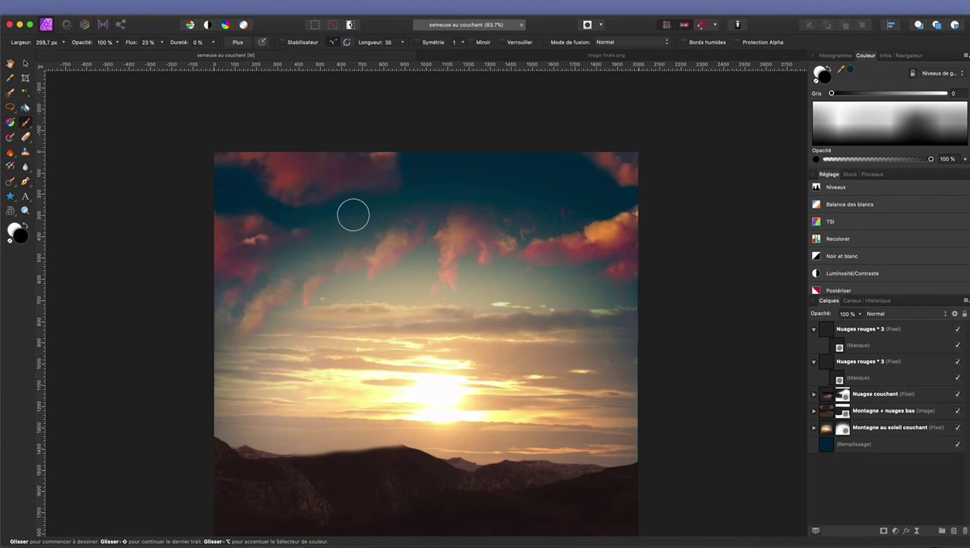
# Lower the brush flow to 5% and collapse both Nuages rouges * 3 layers to hide their nested masks
pyautogui.click(126, 48)
pyautogui.moveTo(130, 47); pyautogui.dragTo(126, 46)
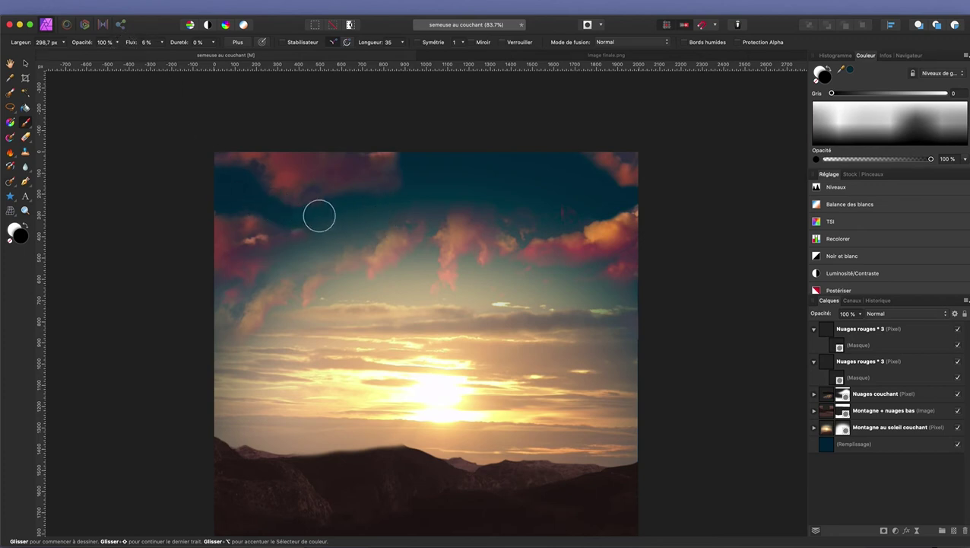
pyautogui.hotkey('shift', '0')
pyautogui.hotkey('shift', '5')
pyautogui.click(816, 332)
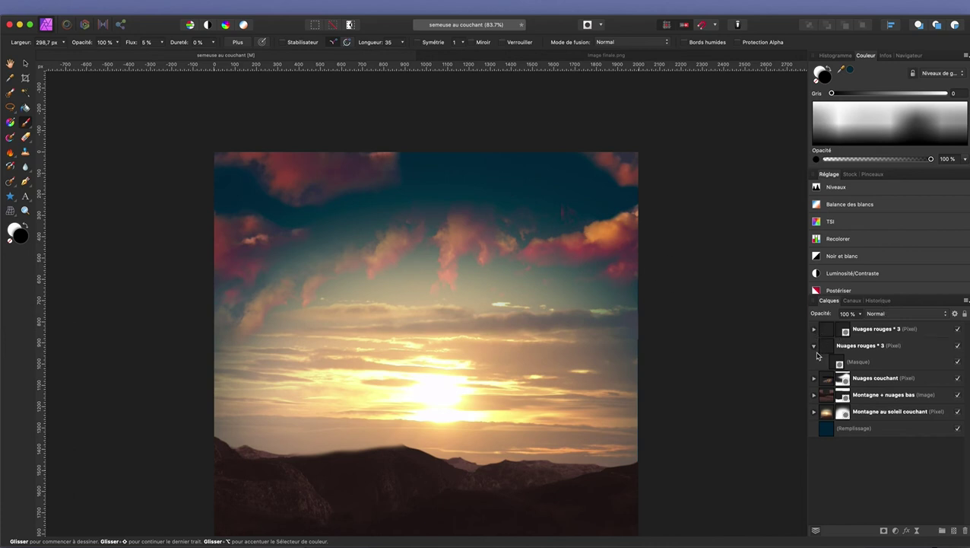
pyautogui.click(816, 350)
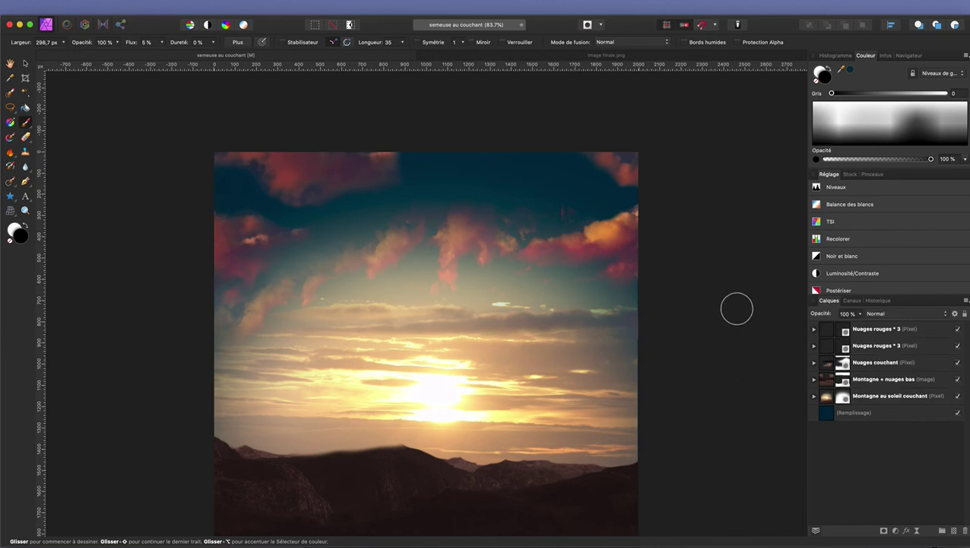
# Insert the Ciel étoile complet file from the Images folder above the top Nuages rouges * 3 layer, sized wider than the canvas
pyautogui.press('h')
pyautogui.press('super+0')
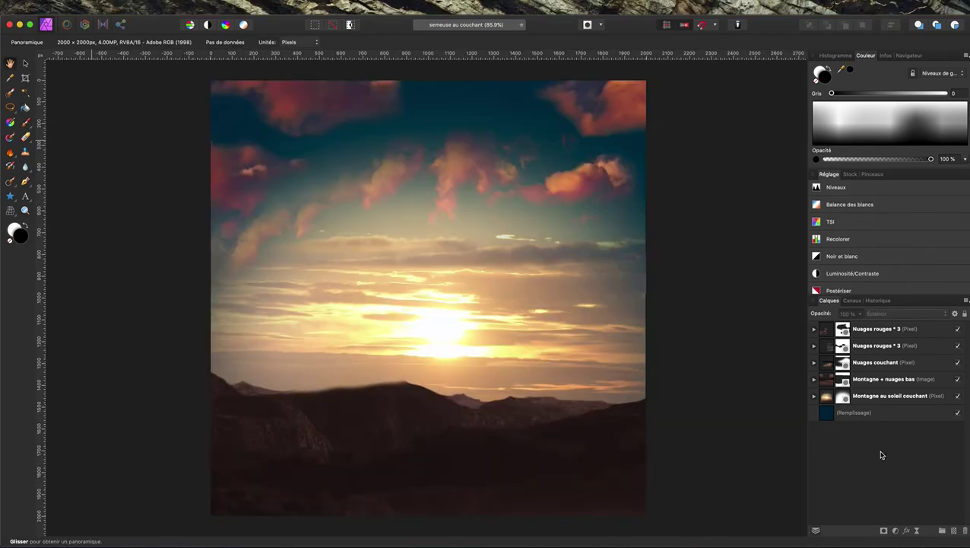
pyautogui.click(872, 332)
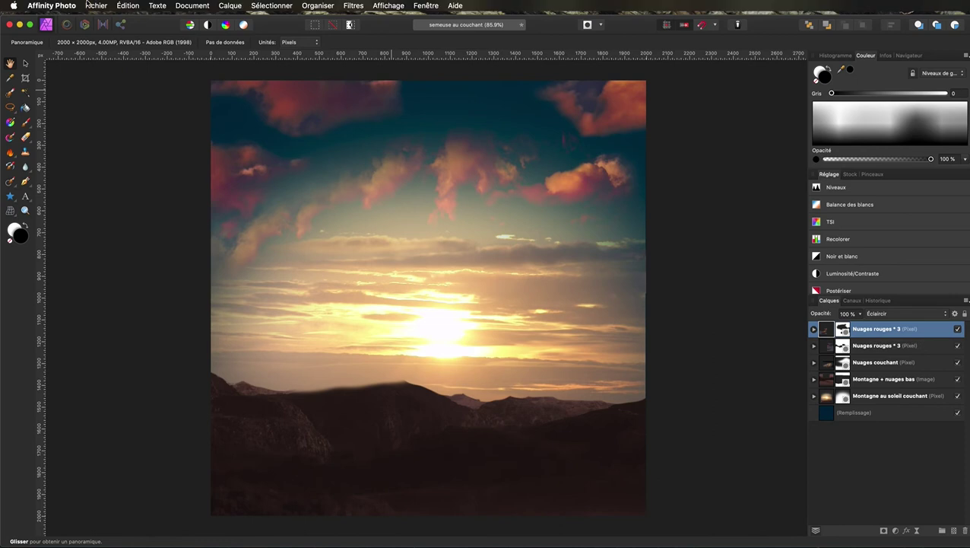
pyautogui.click(95, 8)
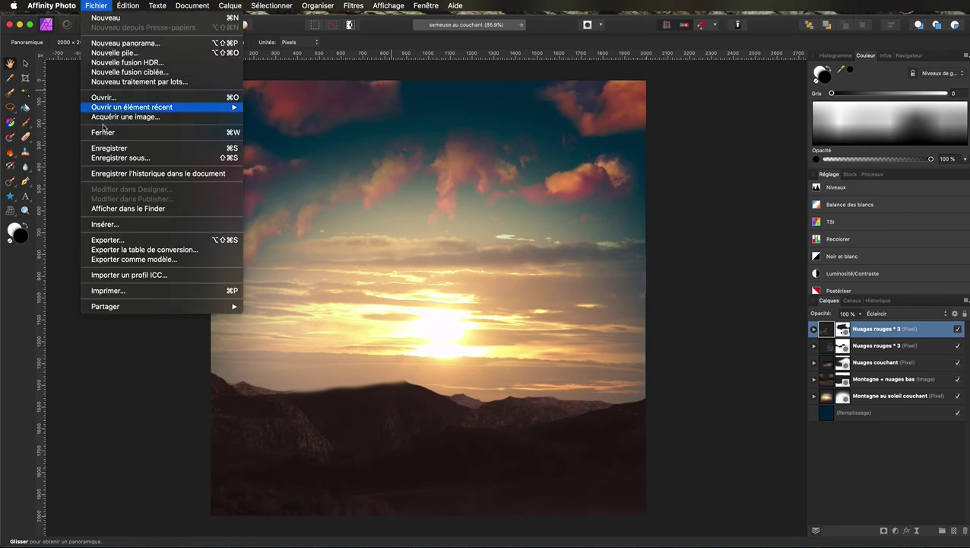
pyautogui.click(119, 228)
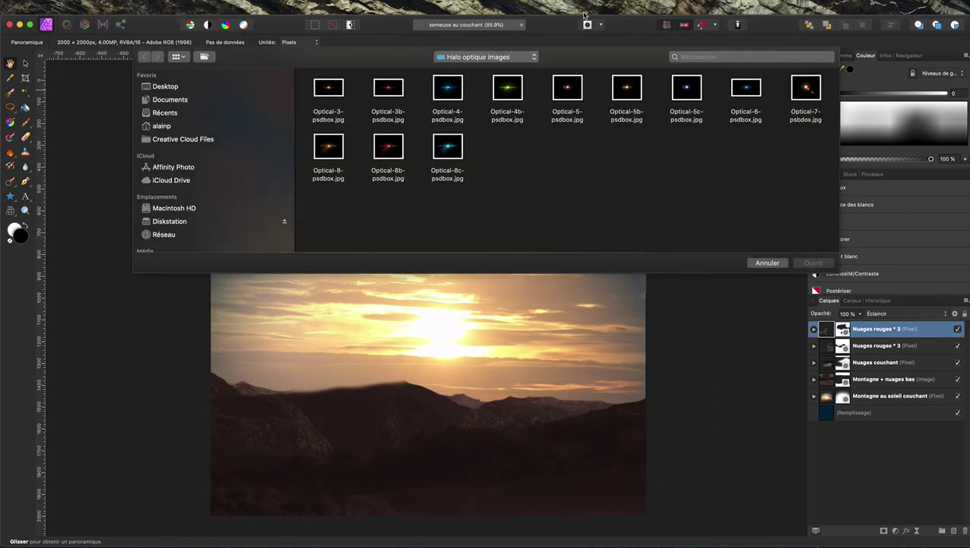
pyautogui.click(468, 58)
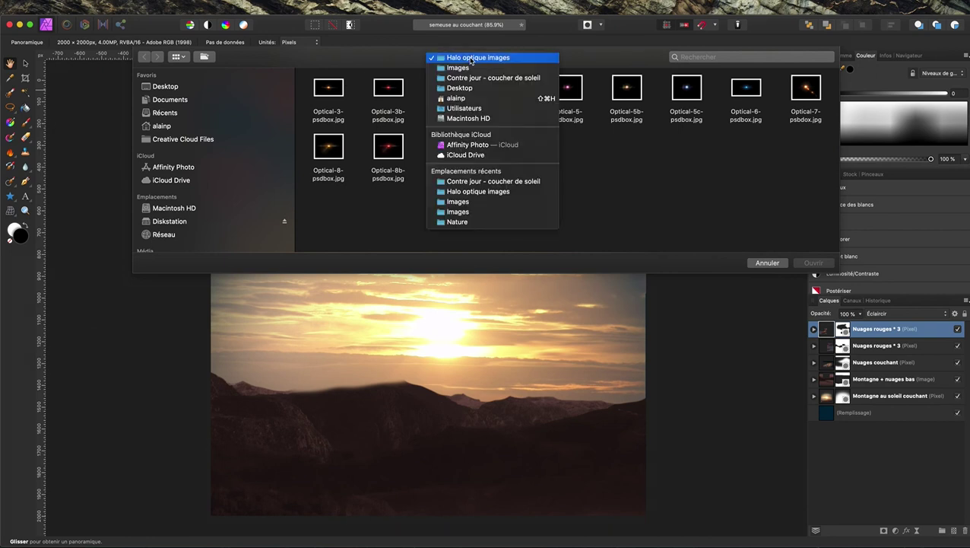
pyautogui.click(469, 68)
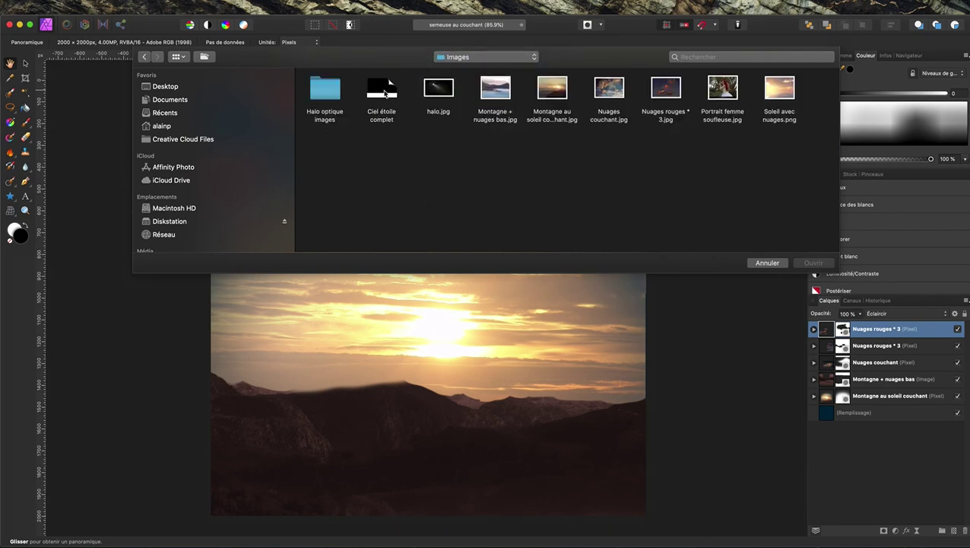
pyautogui.click(384, 93)
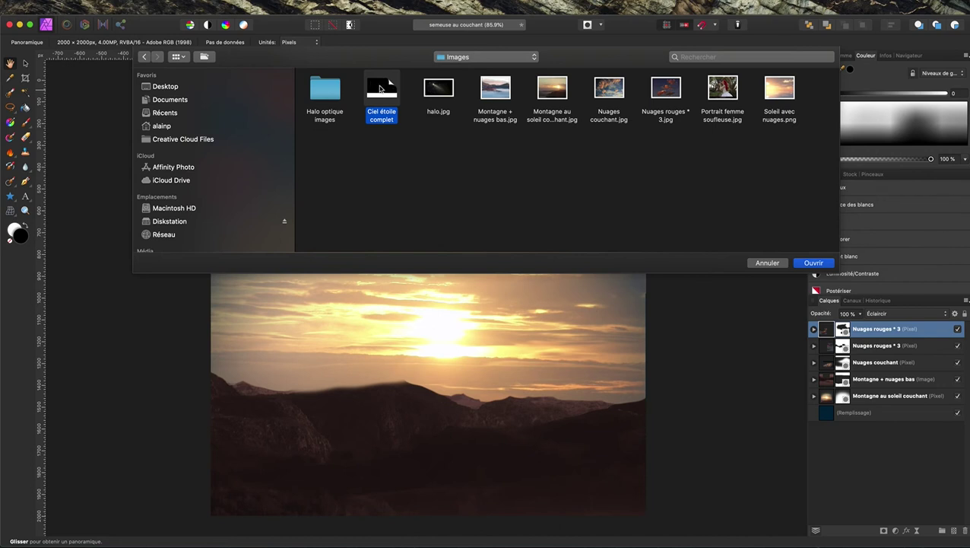
pyautogui.click(813, 263)
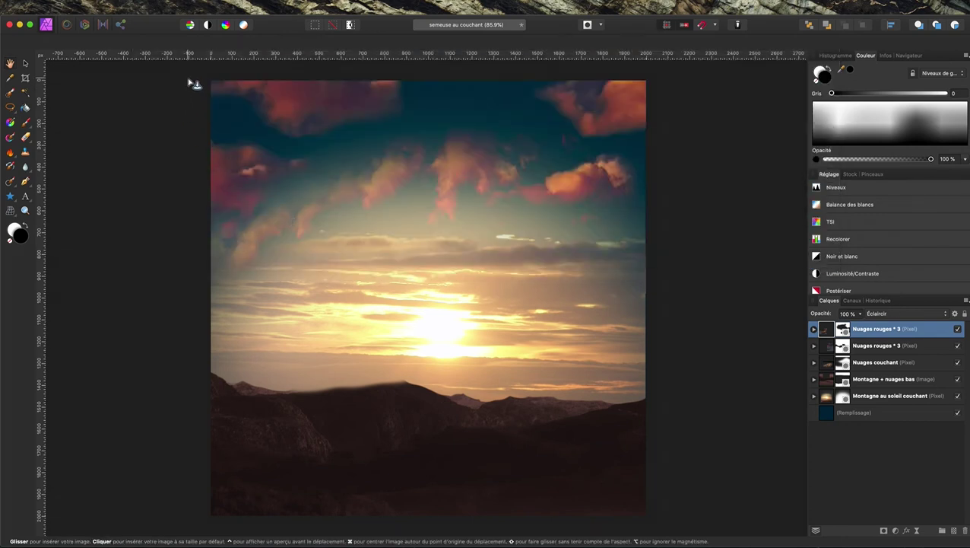
pyautogui.moveTo(176, 73); pyautogui.dragTo(657, 394)
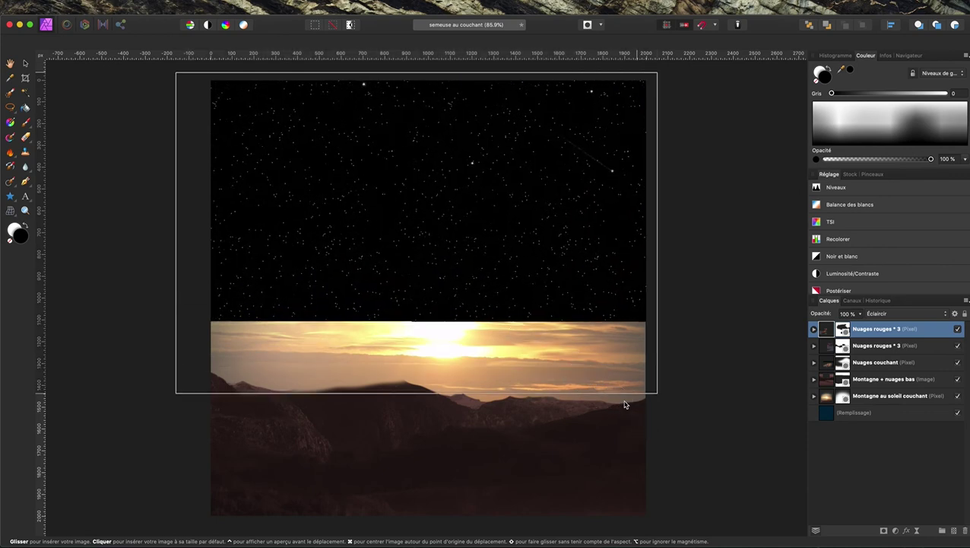
# Position the starry sky over the upper part of the image and set its blend mode to Lighten (Éclaircir)
pyautogui.moveTo(511, 247)
pyautogui.mouseDown()
pyautogui.moveTo(496, 255)
pyautogui.moveTo(553, 253)
pyautogui.moveTo(512, 251)
pyautogui.moveTo(502, 223)
pyautogui.moveTo(518, 242)
pyautogui.mouseUp()
pyautogui.scroll(5, 513, 250)
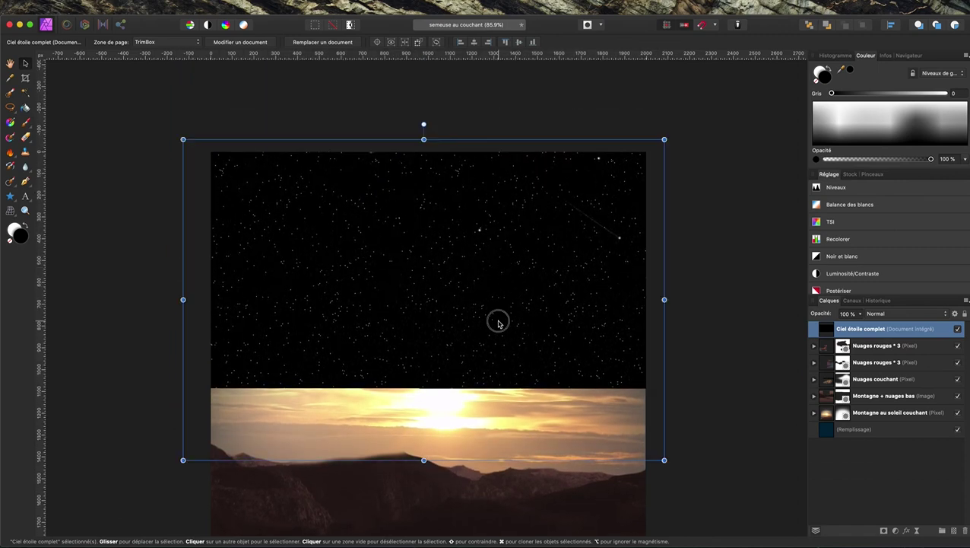
pyautogui.moveTo(498, 323); pyautogui.dragTo(500, 236)
pyautogui.moveTo(502, 216); pyautogui.dragTo(493, 286)
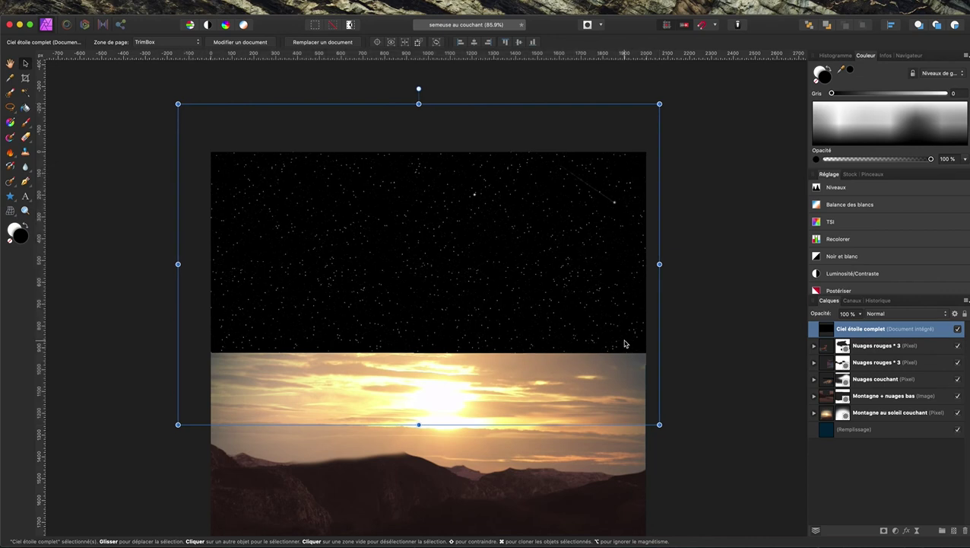
pyautogui.click(904, 314)
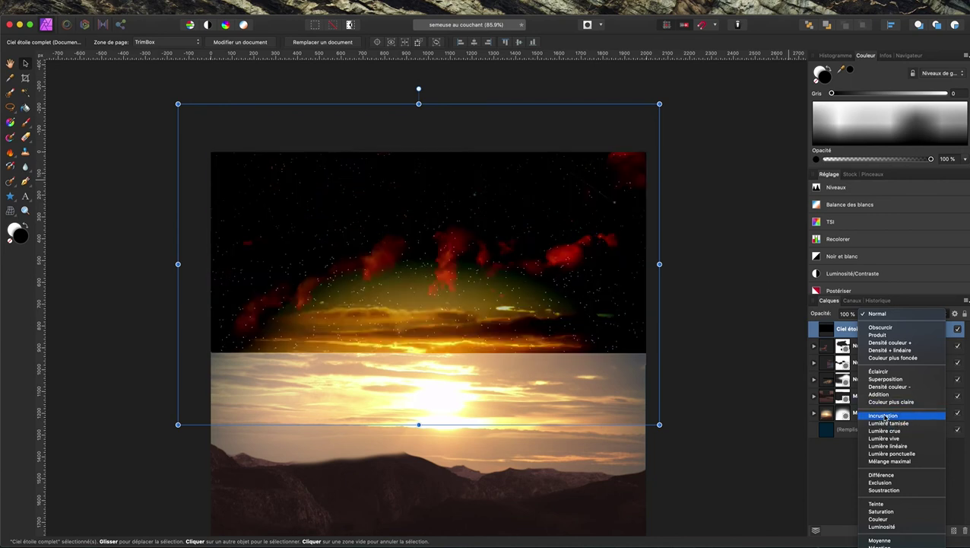
pyautogui.click(887, 372)
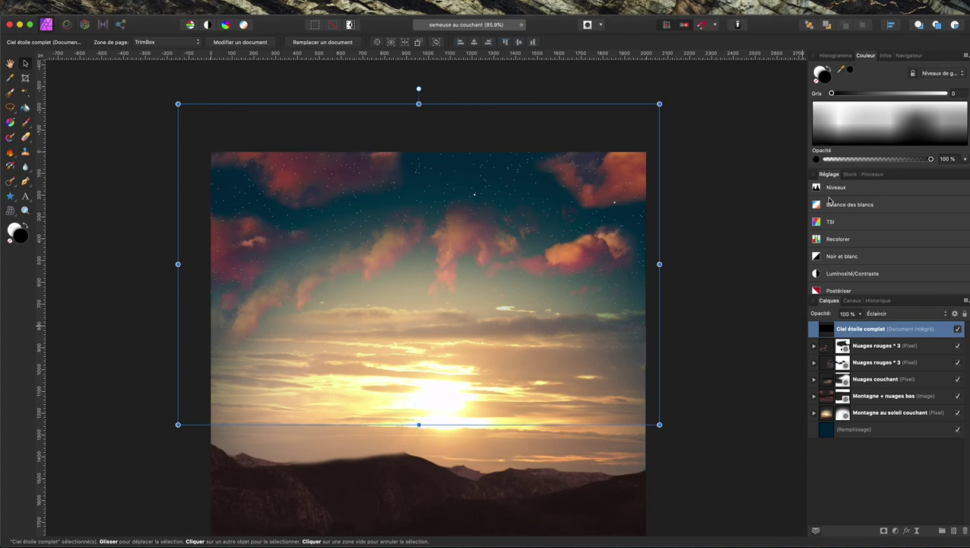
# Add a Curves (Courbes) adjustment and nest it inside the Ciel étoile complet layer
pyautogui.scroll(-5, 829, 200)
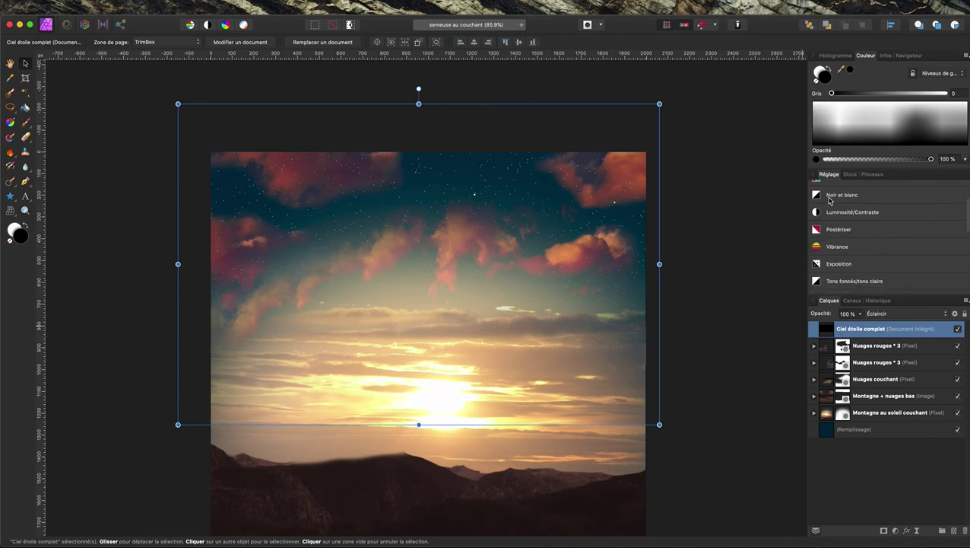
pyautogui.scroll(-1, 830, 209)
pyautogui.click(818, 246)
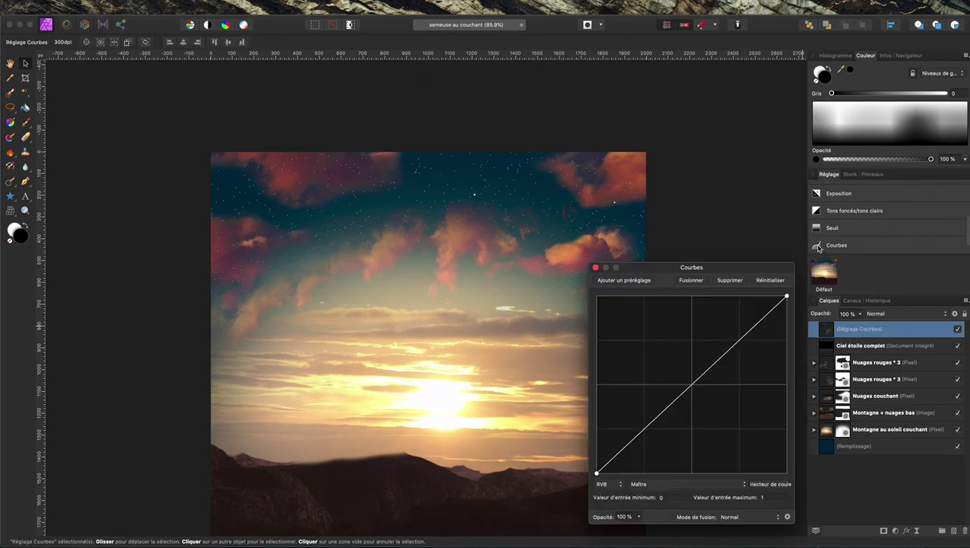
pyautogui.moveTo(831, 330); pyautogui.dragTo(841, 355)
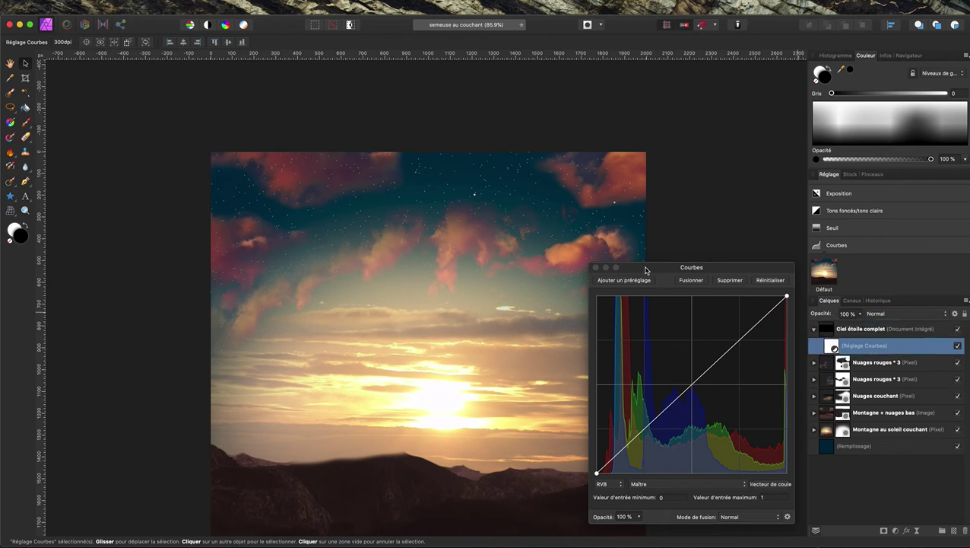
# Brighten the stars by raising the curve's midpoint and shifting its white point to about three quarters of the input range
pyautogui.moveTo(645, 270); pyautogui.dragTo(649, 151)
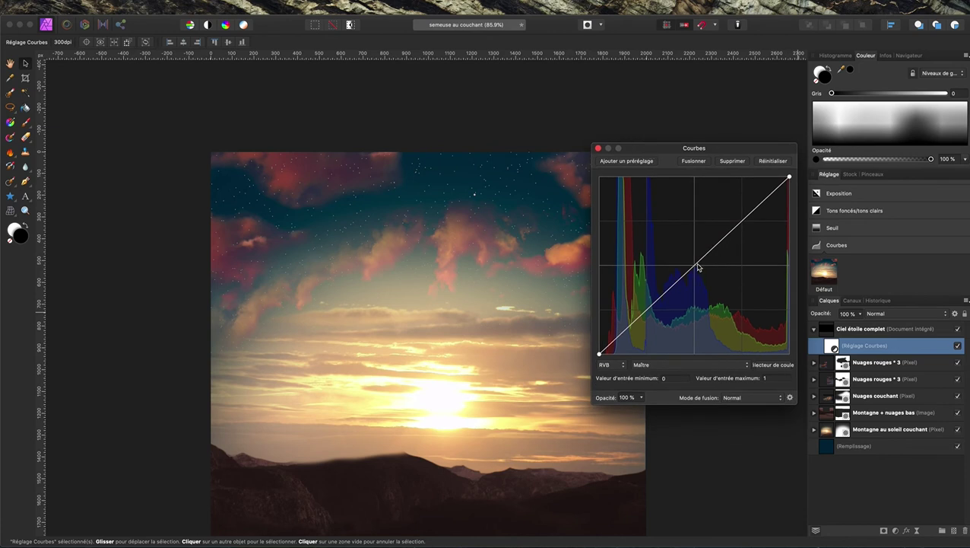
pyautogui.moveTo(698, 267); pyautogui.dragTo(694, 243)
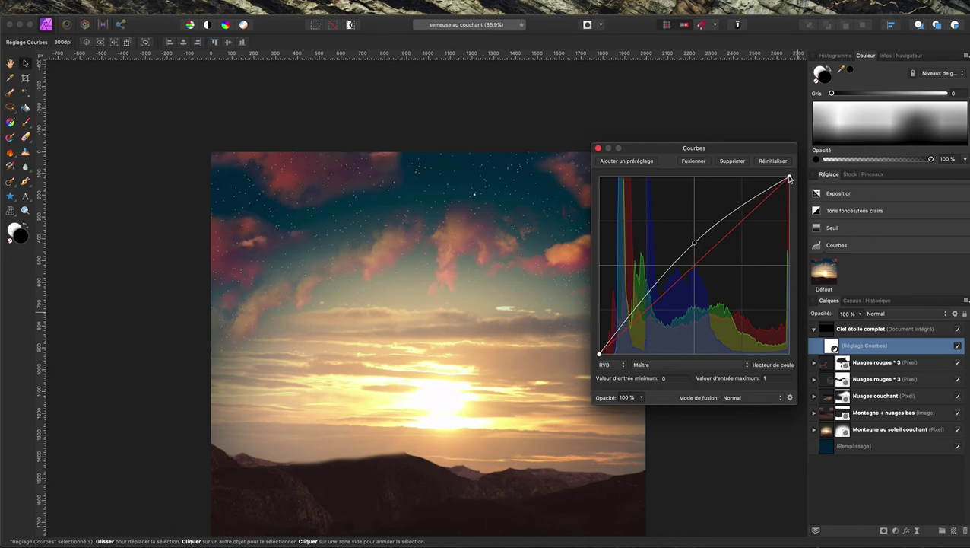
pyautogui.moveTo(791, 178); pyautogui.dragTo(742, 172)
pyautogui.moveTo(695, 245); pyautogui.dragTo(692, 218)
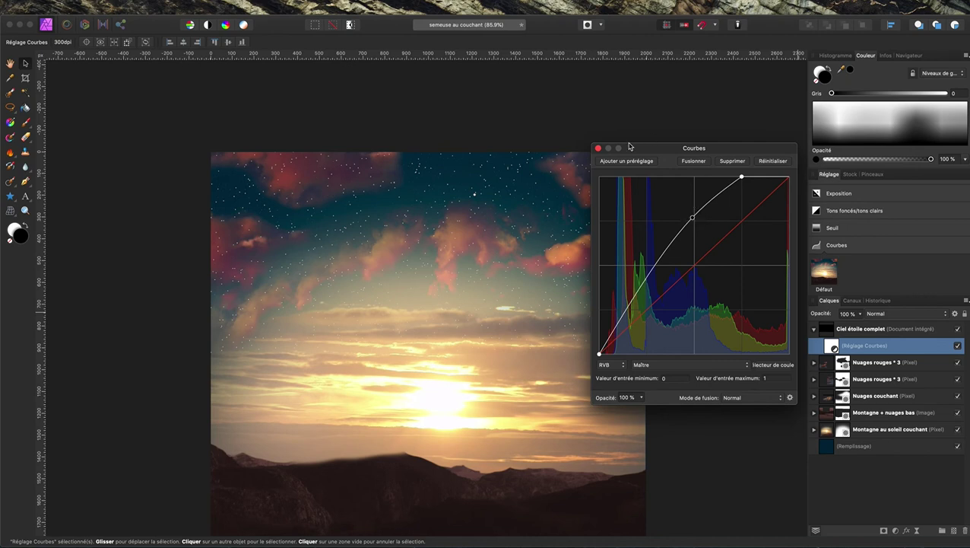
pyautogui.click(599, 148)
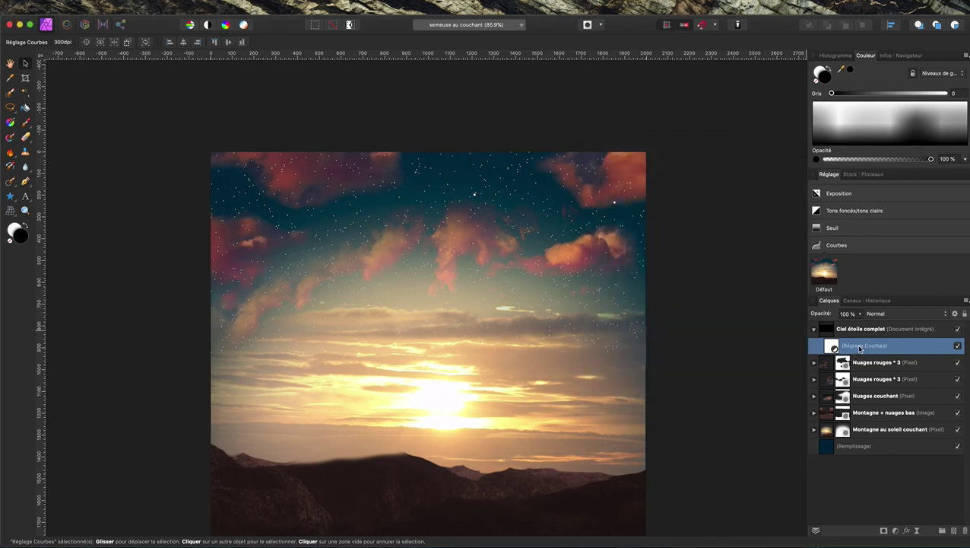
# Set the Ciel étoile complet layer's blend mode to Normal and reposition the starry sky across the full width of the canvas
pyautogui.moveTo(826, 315); pyautogui.dragTo(798, 309)
pyautogui.click(457, 192)
pyautogui.moveTo(502, 195); pyautogui.dragTo(411, 186)
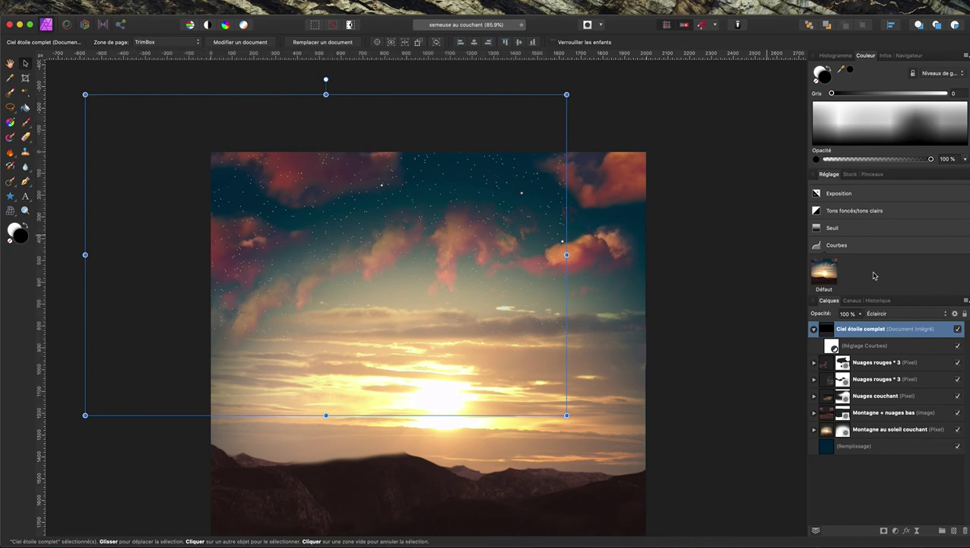
pyautogui.click(898, 318)
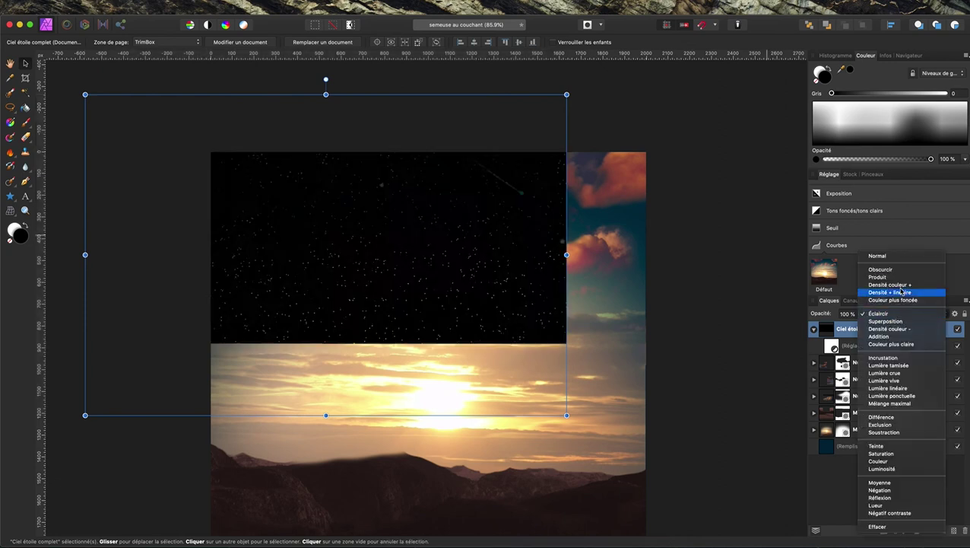
pyautogui.click(896, 261)
pyautogui.moveTo(386, 214); pyautogui.dragTo(472, 262)
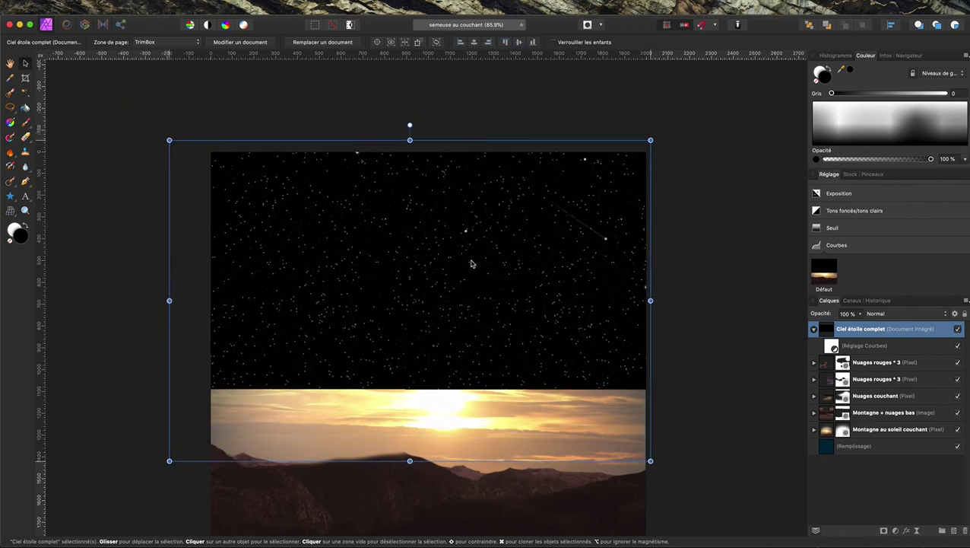
# Shift the starry sky slightly to center it over the canvas and set its blend mode to Lighten (Éclaircir)
pyautogui.moveTo(545, 267); pyautogui.dragTo(570, 270)
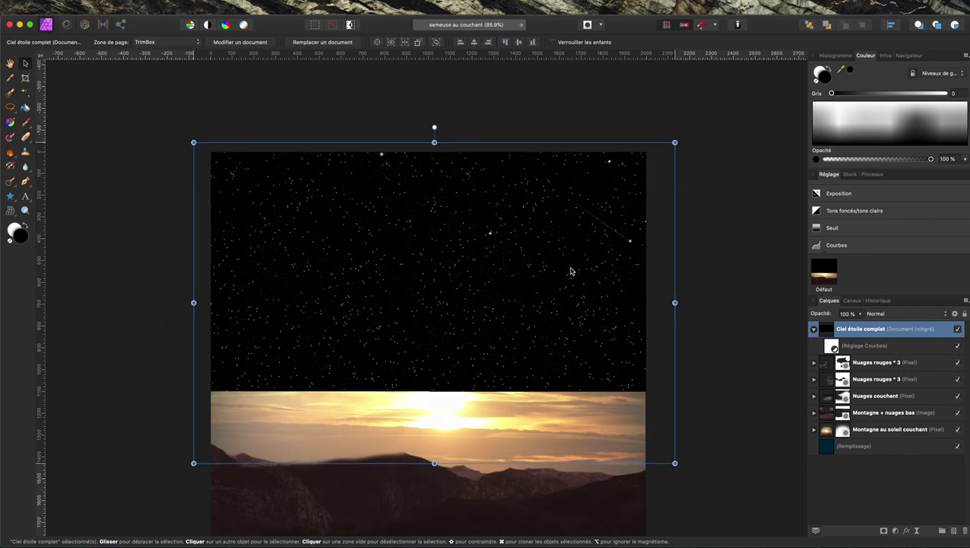
pyautogui.click(909, 316)
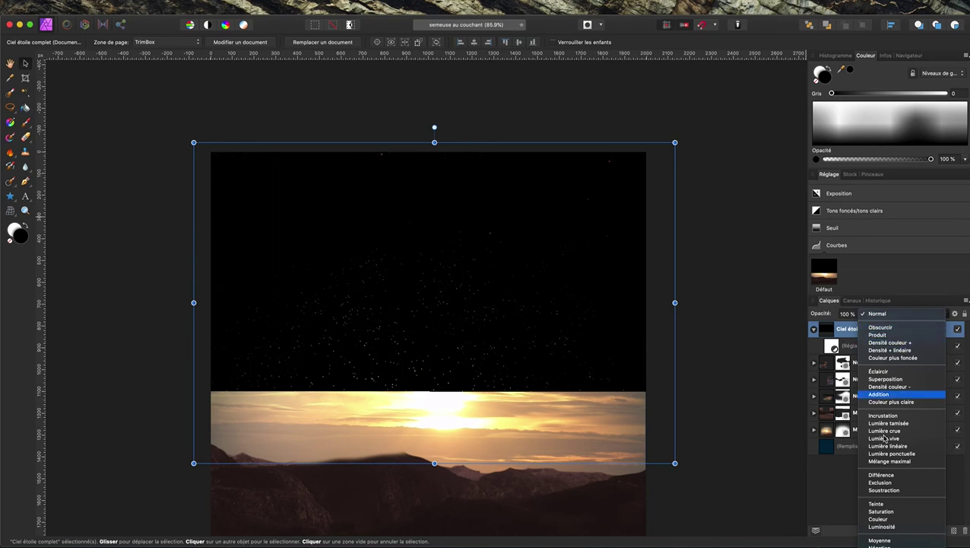
pyautogui.click(895, 372)
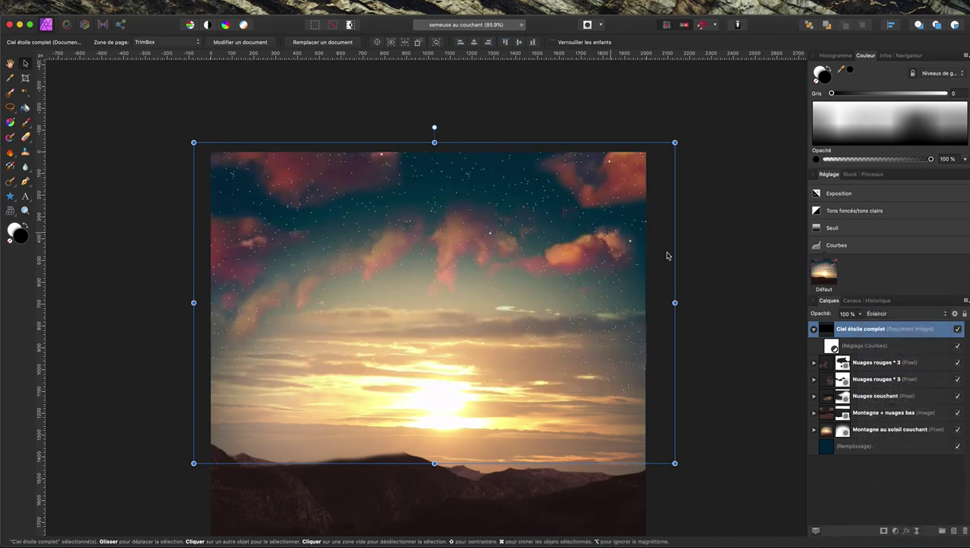
# Adjust the opacity of the Curves adjustment nested in Ciel étoile complet and move the starry sky higher above the canvas
pyautogui.click(880, 346)
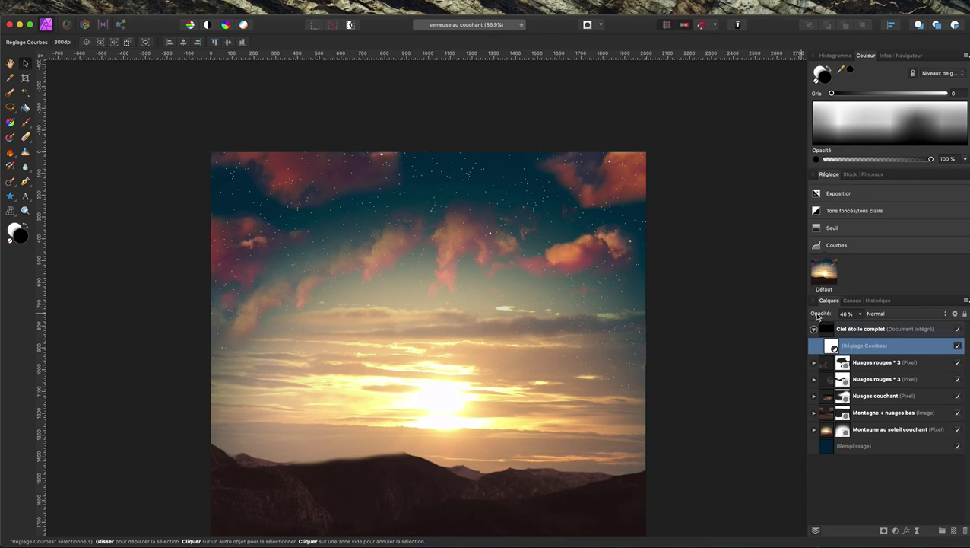
pyautogui.moveTo(818, 317); pyautogui.dragTo(898, 317)
pyautogui.click(524, 225)
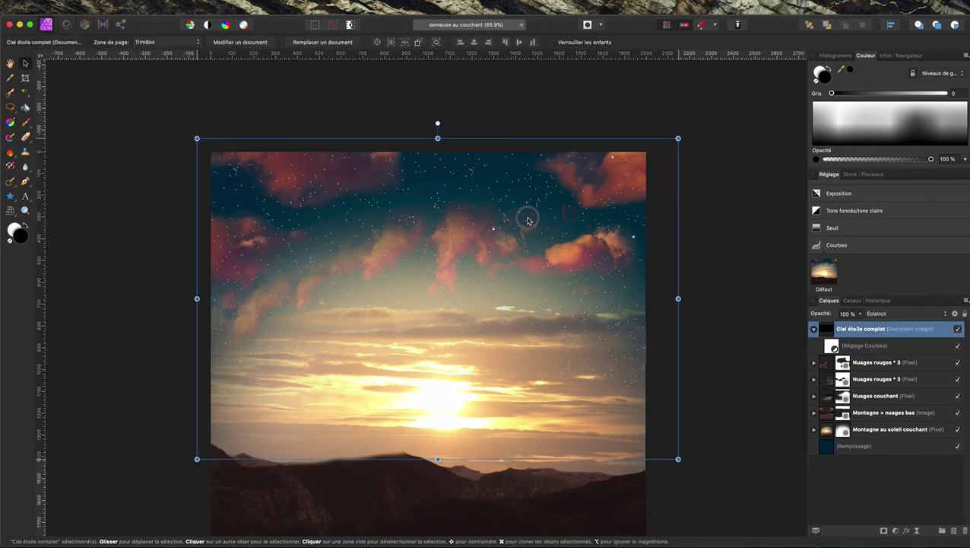
pyautogui.moveTo(534, 219); pyautogui.dragTo(520, 181)
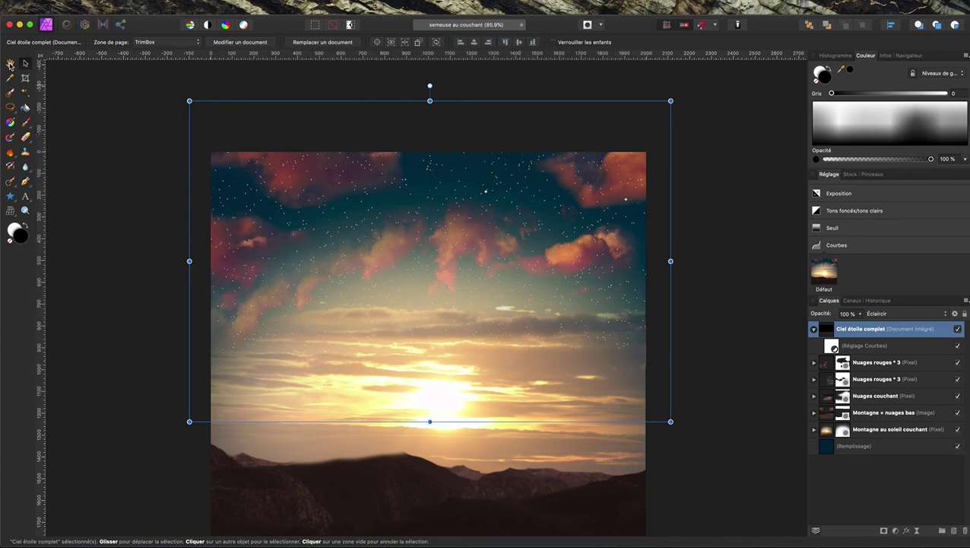
# Add a mask to the Ciel étoile complet layer
pyautogui.click(10, 63)
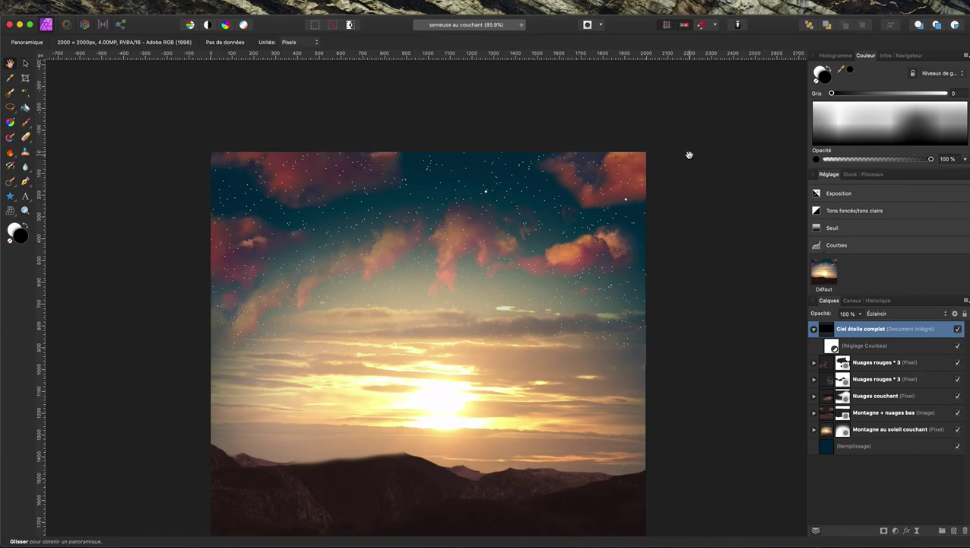
pyautogui.moveTo(689, 156); pyautogui.dragTo(700, 155)
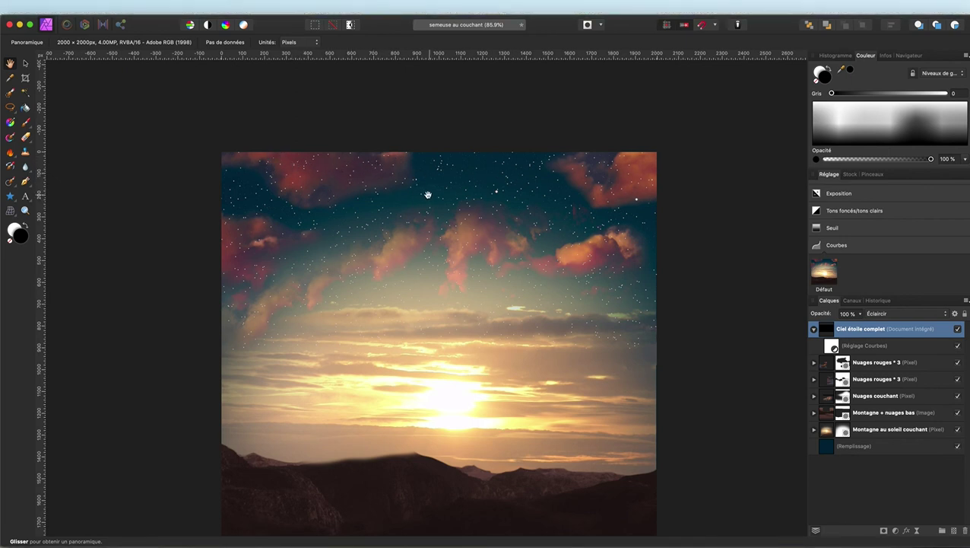
pyautogui.hscroll(3, 427, 195)
pyautogui.scroll(-5, 427, 195)
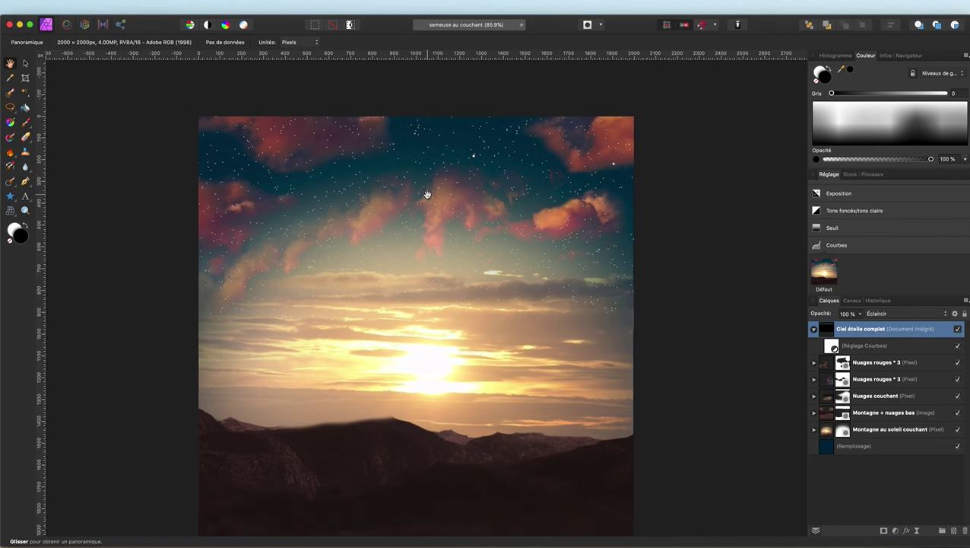
pyautogui.scroll(-3, 427, 195)
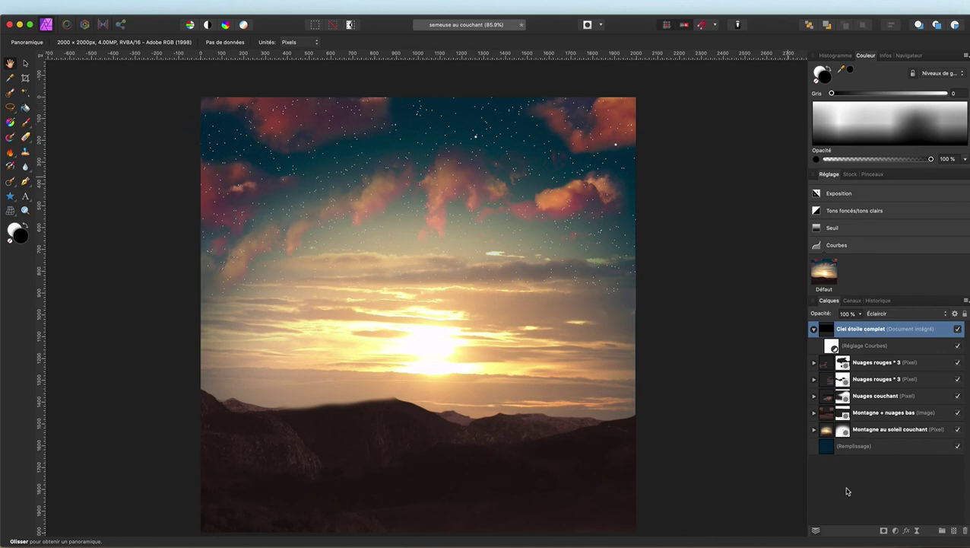
pyautogui.click(884, 531)
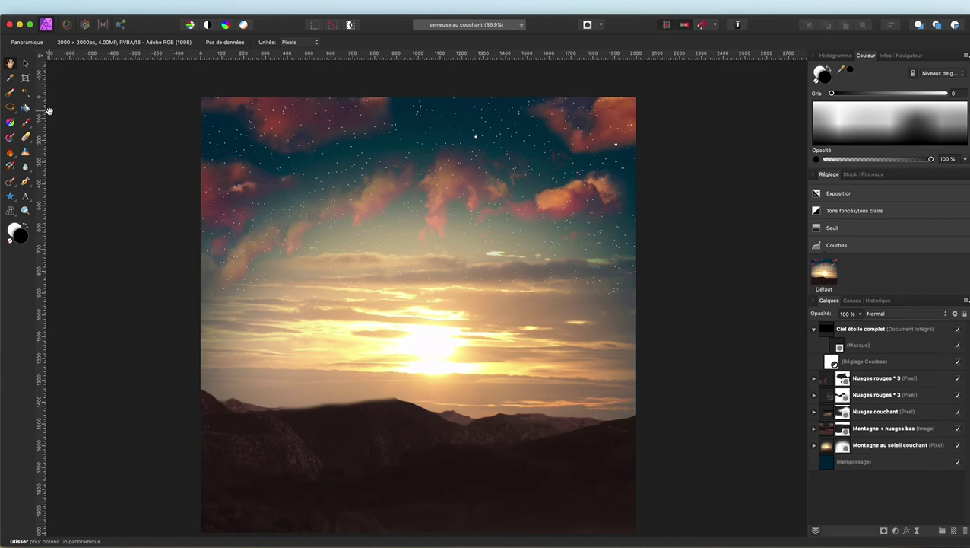
# Paint the mask black with a soft brush at 20% flow and 0% hardness to hide stars over the red clouds, and collapse the layer
pyautogui.click(26, 122)
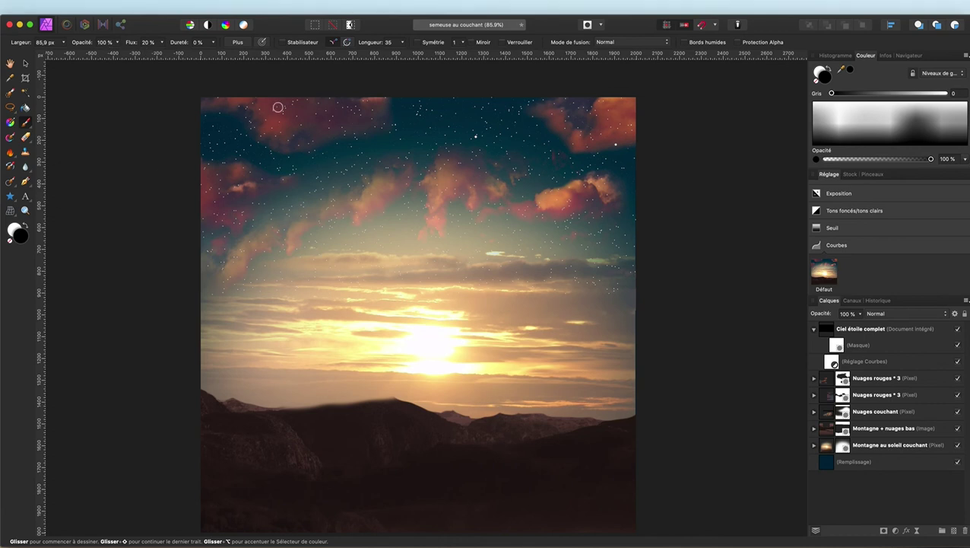
pyautogui.moveTo(263, 129)
pyautogui.mouseDown()
pyautogui.moveTo(304, 130)
pyautogui.moveTo(266, 126)
pyautogui.mouseUp()
pyautogui.moveTo(208, 97)
pyautogui.mouseDown()
pyautogui.moveTo(248, 96)
pyautogui.moveTo(281, 143)
pyautogui.moveTo(295, 123)
pyautogui.moveTo(273, 110)
pyautogui.moveTo(306, 92)
pyautogui.moveTo(340, 110)
pyautogui.moveTo(382, 100)
pyautogui.moveTo(298, 145)
pyautogui.mouseUp()
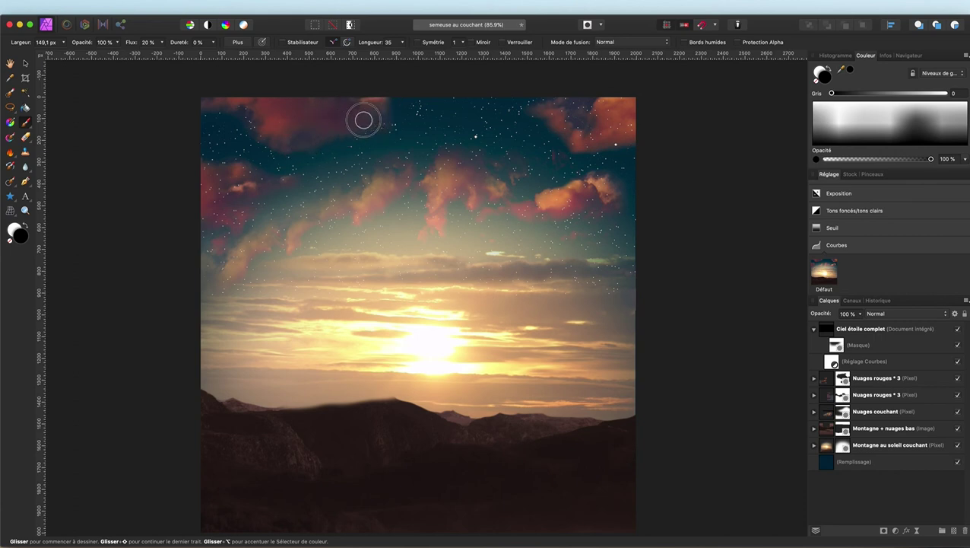
pyautogui.moveTo(600, 111)
pyautogui.mouseDown()
pyautogui.moveTo(626, 108)
pyautogui.moveTo(633, 120)
pyautogui.moveTo(608, 111)
pyautogui.moveTo(588, 143)
pyautogui.moveTo(616, 137)
pyautogui.moveTo(621, 107)
pyautogui.moveTo(613, 122)
pyautogui.moveTo(588, 135)
pyautogui.moveTo(595, 116)
pyautogui.moveTo(606, 113)
pyautogui.moveTo(572, 138)
pyautogui.moveTo(559, 114)
pyautogui.moveTo(544, 113)
pyautogui.moveTo(609, 196)
pyautogui.moveTo(596, 177)
pyautogui.moveTo(598, 198)
pyautogui.moveTo(544, 198)
pyautogui.moveTo(581, 191)
pyautogui.moveTo(556, 206)
pyautogui.moveTo(599, 207)
pyautogui.moveTo(601, 195)
pyautogui.moveTo(520, 209)
pyautogui.moveTo(530, 212)
pyautogui.moveTo(504, 198)
pyautogui.moveTo(511, 207)
pyautogui.moveTo(477, 215)
pyautogui.moveTo(482, 183)
pyautogui.moveTo(450, 163)
pyautogui.moveTo(436, 177)
pyautogui.moveTo(455, 188)
pyautogui.moveTo(437, 194)
pyautogui.moveTo(437, 220)
pyautogui.moveTo(447, 190)
pyautogui.moveTo(405, 175)
pyautogui.moveTo(383, 182)
pyautogui.moveTo(365, 202)
pyautogui.moveTo(373, 207)
pyautogui.moveTo(318, 212)
pyautogui.moveTo(354, 206)
pyautogui.mouseUp()
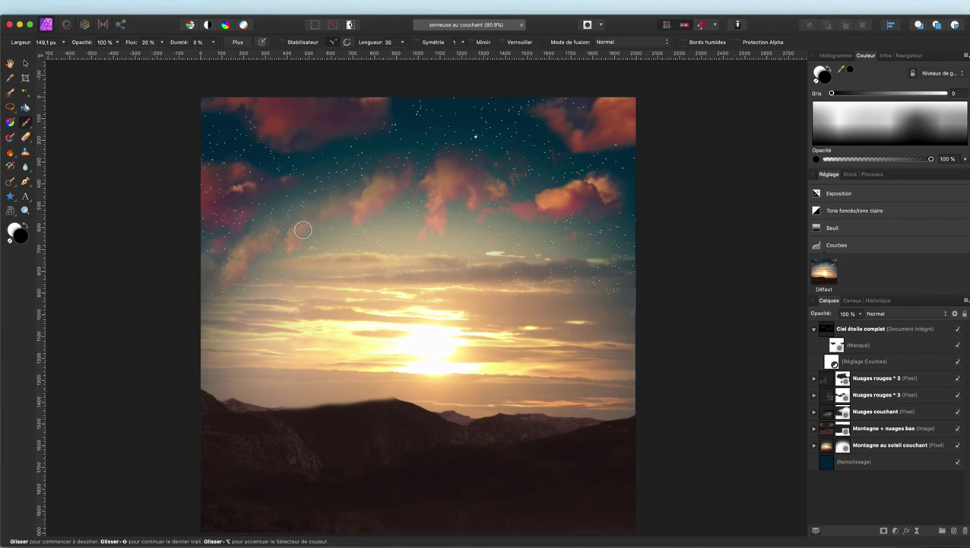
pyautogui.moveTo(271, 231)
pyautogui.mouseDown()
pyautogui.moveTo(245, 245)
pyautogui.moveTo(238, 264)
pyautogui.moveTo(255, 245)
pyautogui.moveTo(248, 235)
pyautogui.moveTo(217, 245)
pyautogui.moveTo(232, 199)
pyautogui.moveTo(200, 167)
pyautogui.moveTo(240, 167)
pyautogui.mouseUp()
pyautogui.moveTo(406, 343); pyautogui.dragTo(475, 343)
pyautogui.scroll(3, 451, 322)
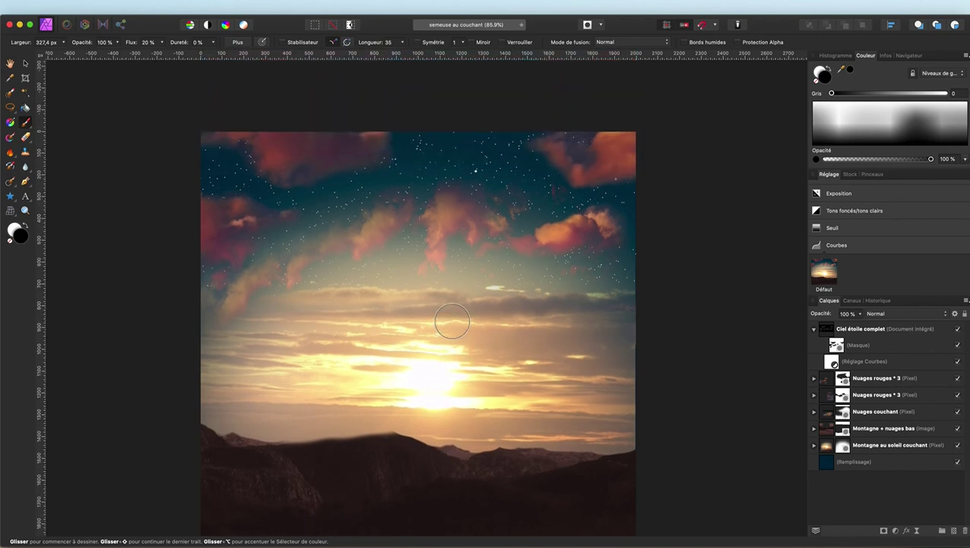
pyautogui.scroll(-3, 451, 322)
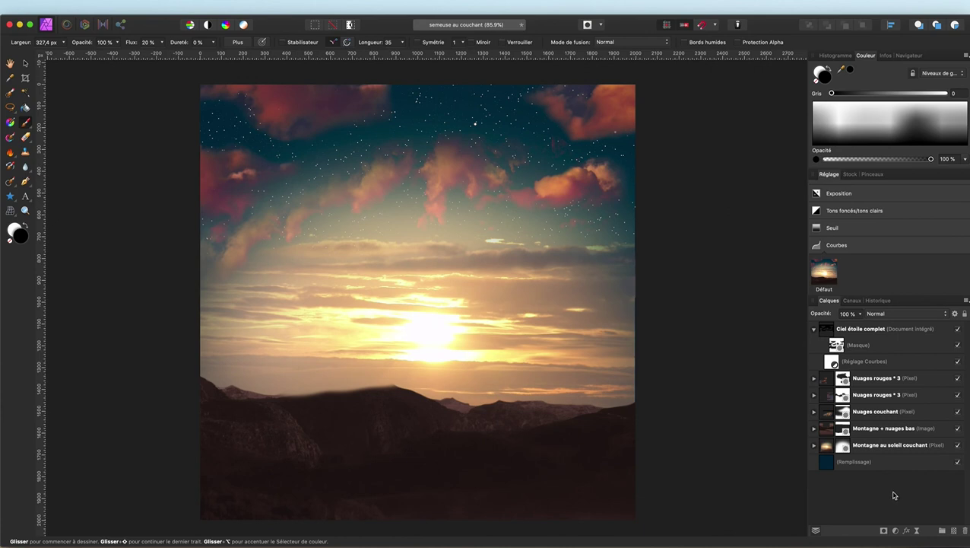
pyautogui.click(813, 330)
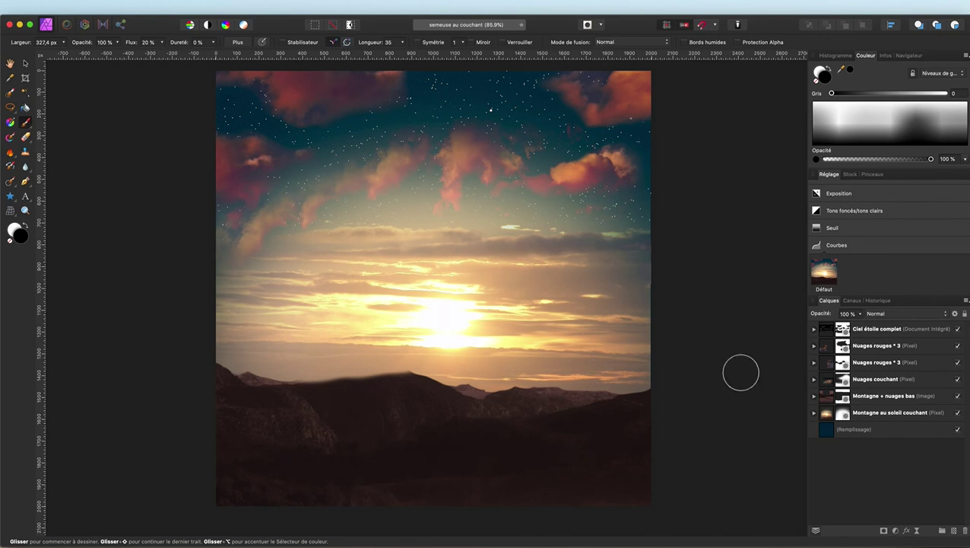
# Insert Optical-8b-psdbox.jpg from the Halo optique images folder above the Ciel étoile complet layer, sized wider than the canvas
pyautogui.press('v')
pyautogui.click(884, 329)
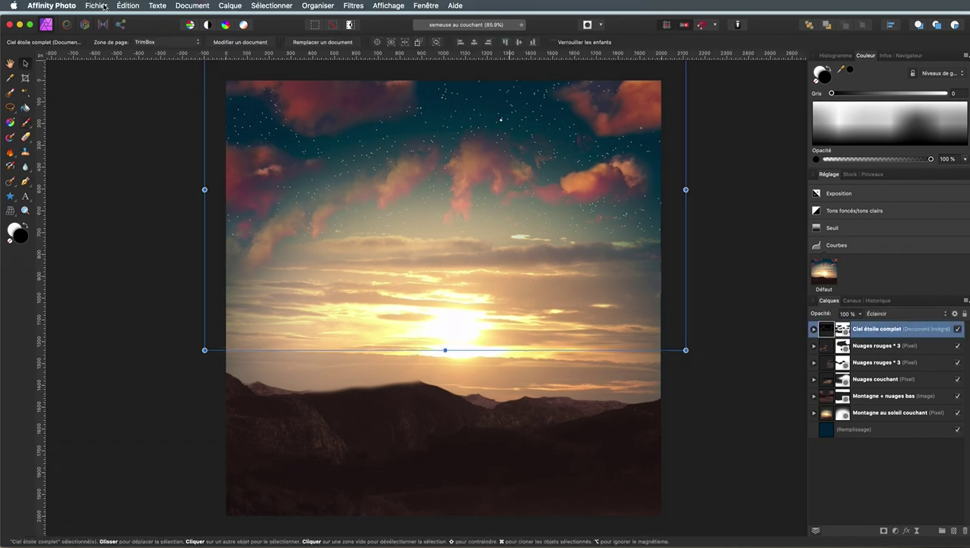
pyautogui.click(104, 7)
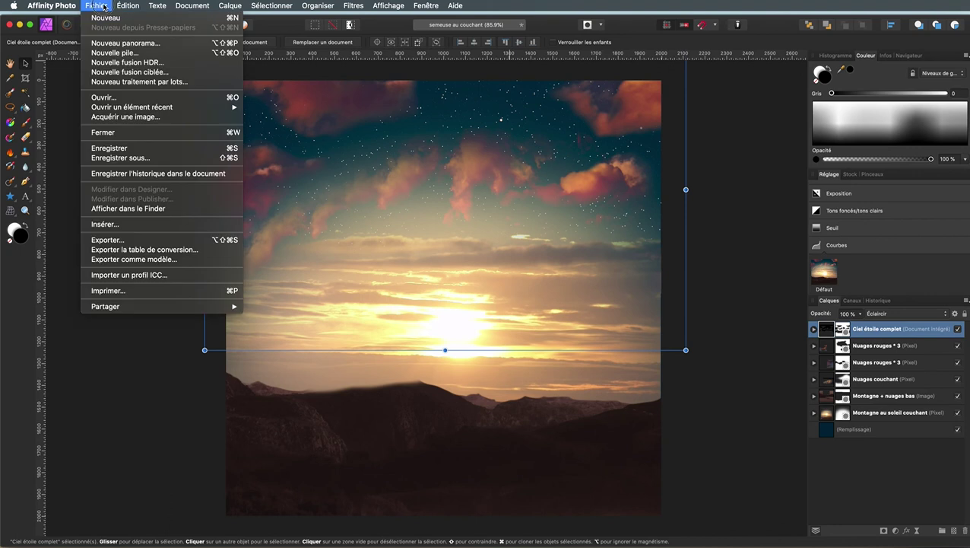
pyautogui.click(109, 225)
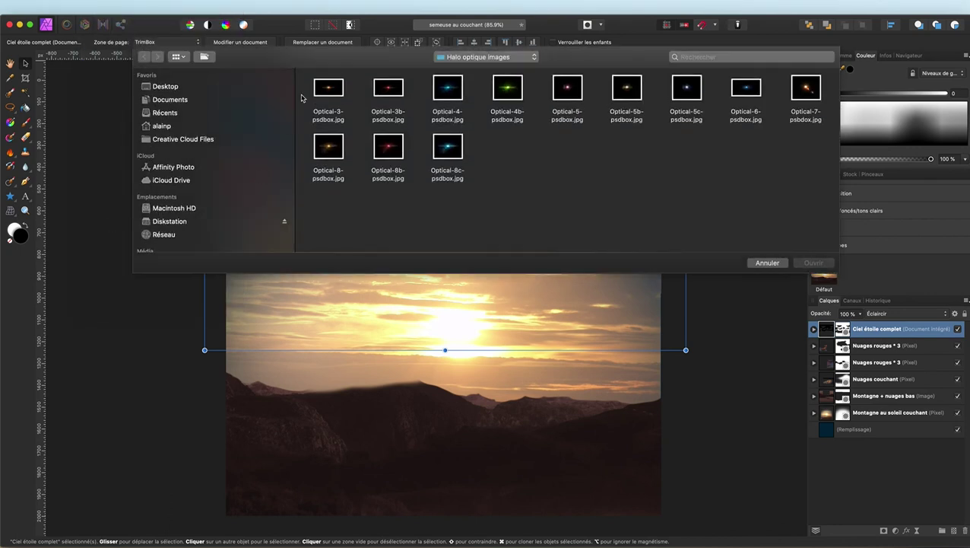
pyautogui.click(502, 57)
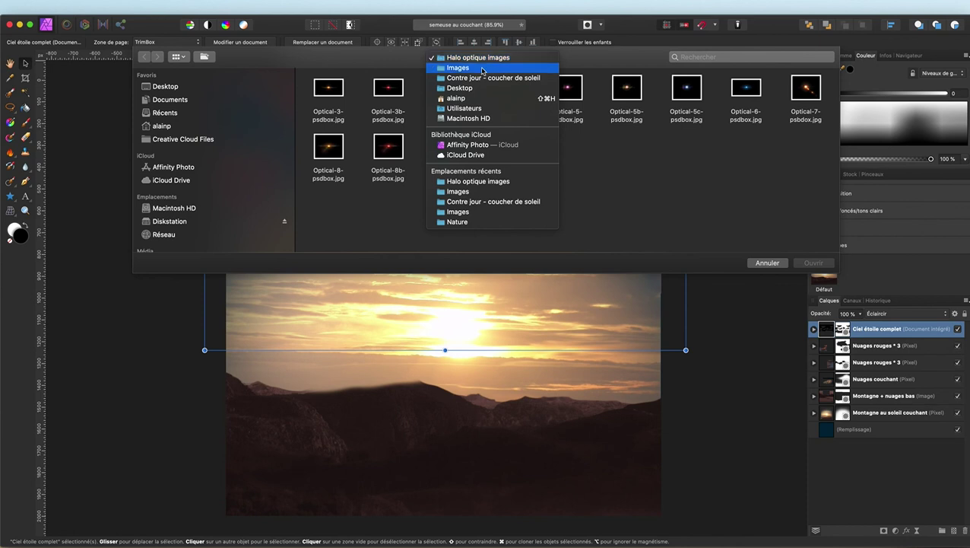
pyautogui.click(482, 69)
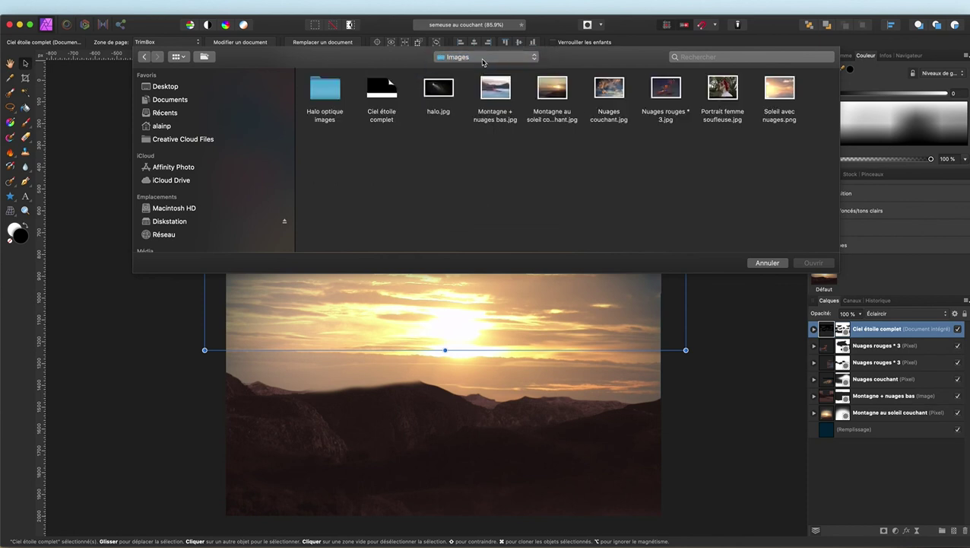
pyautogui.doubleClick(326, 90)
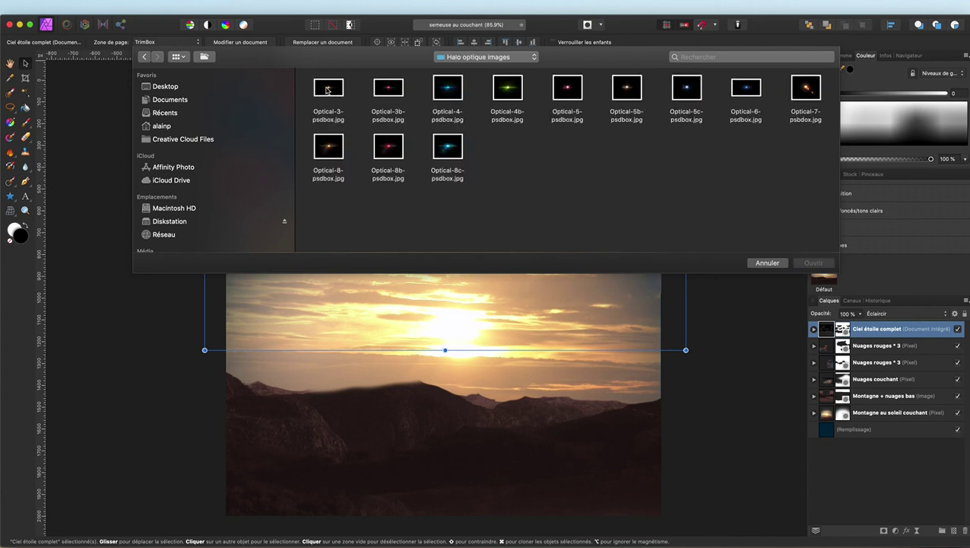
pyautogui.click(390, 147)
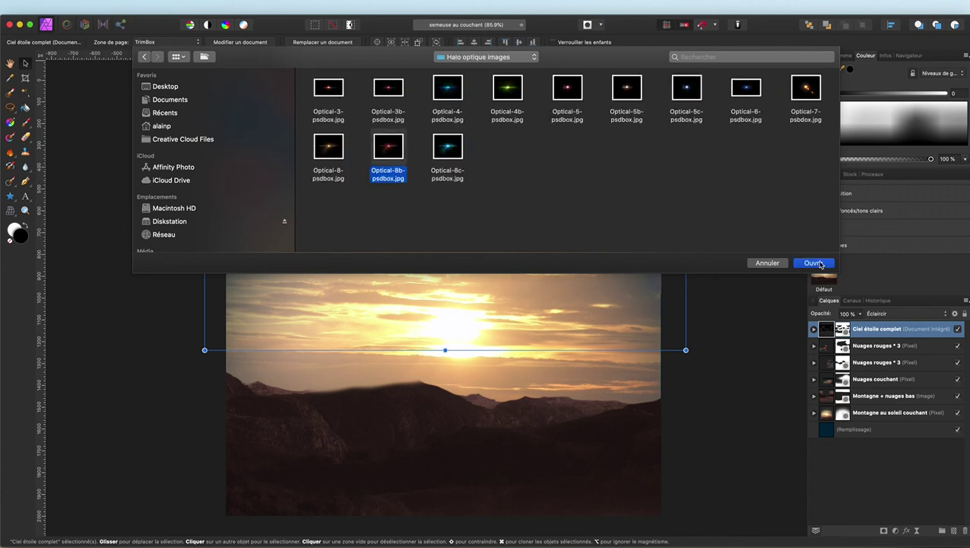
pyautogui.click(813, 263)
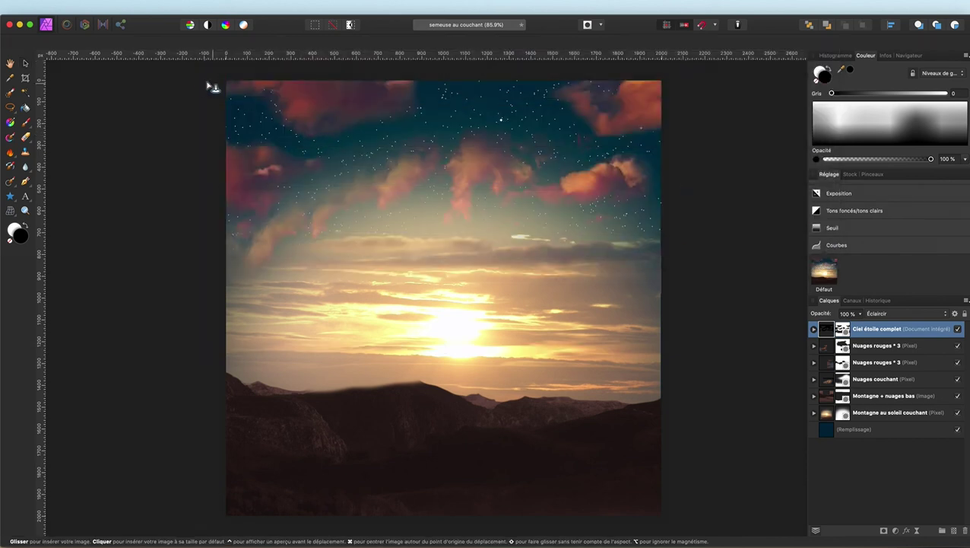
pyautogui.moveTo(192, 72); pyautogui.dragTo(752, 446)
# Enlarge the Optical-8b-psdbox lens flare to about 135% so it extends well beyond the canvas on all sides
pyautogui.scroll(-3, 467, 321)
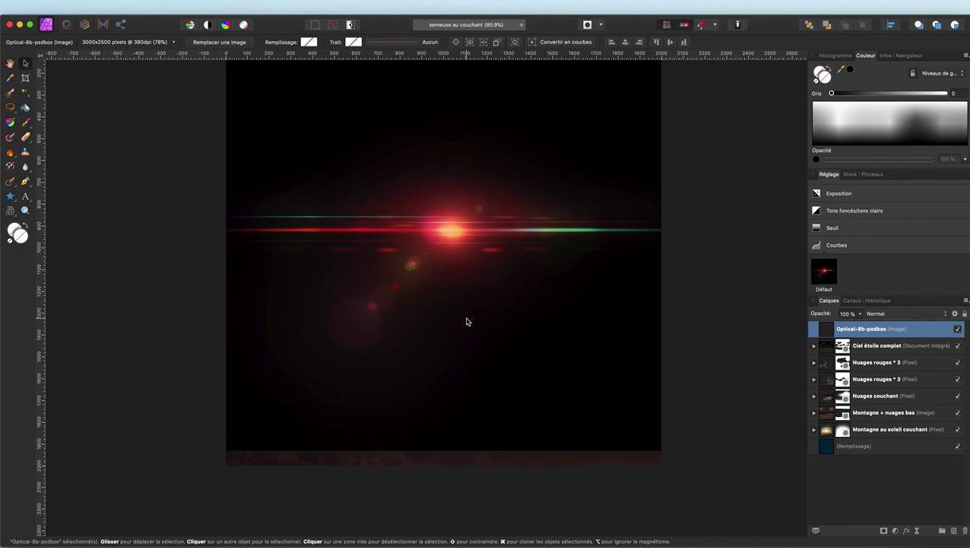
pyautogui.moveTo(707, 450); pyautogui.dragTo(749, 497)
pyautogui.press('super+minus')
pyautogui.scroll(8, 448, 330)
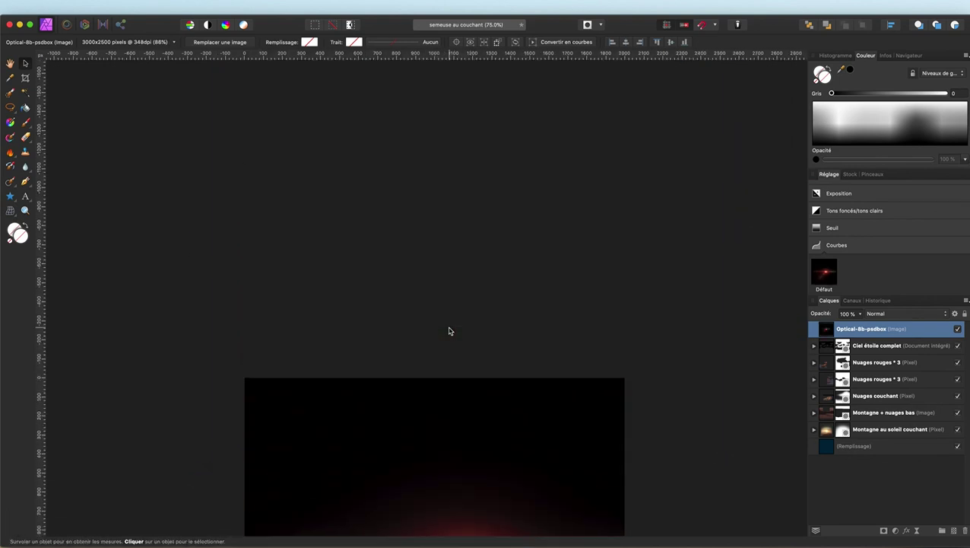
pyautogui.press('super+minus')
pyautogui.scroll(-6, 433, 337)
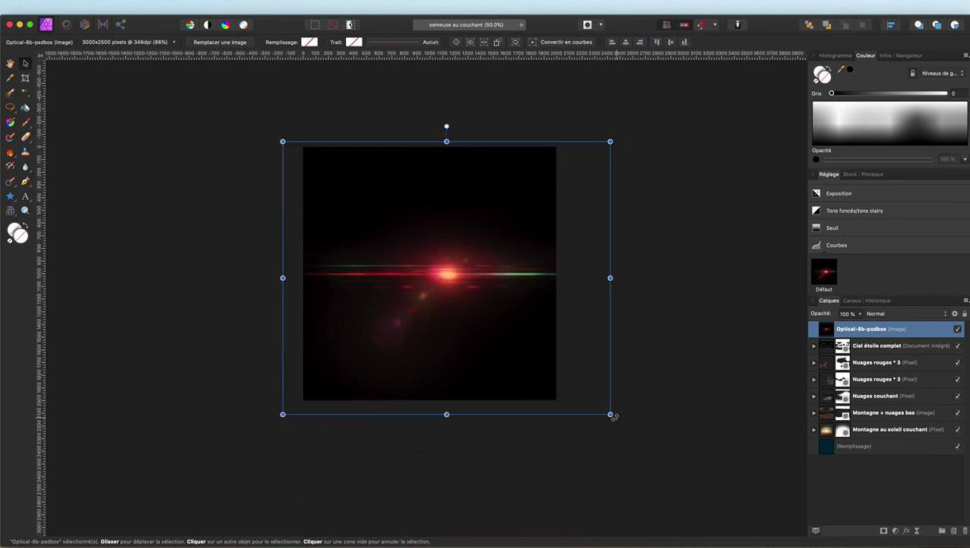
pyautogui.moveTo(612, 416); pyautogui.dragTo(695, 486)
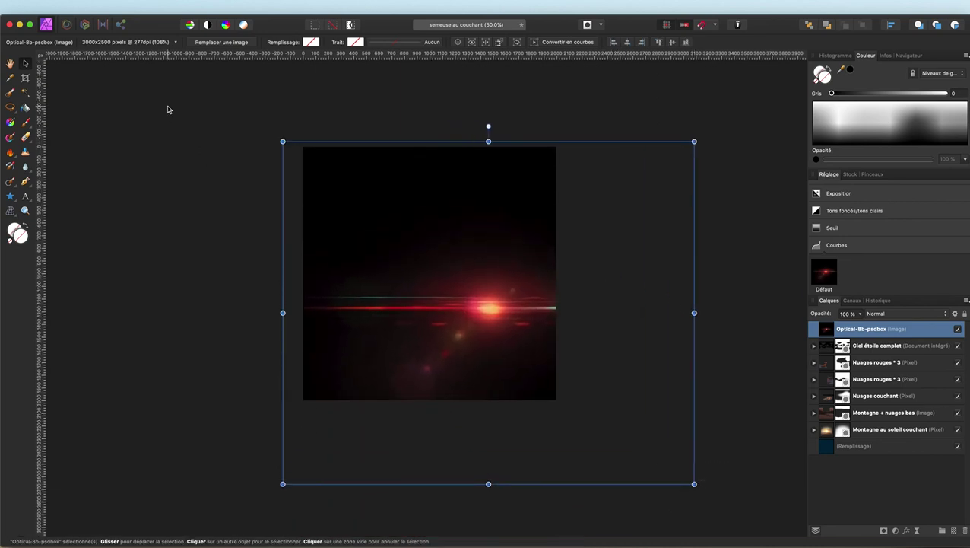
pyautogui.moveTo(282, 141); pyautogui.dragTo(152, 87)
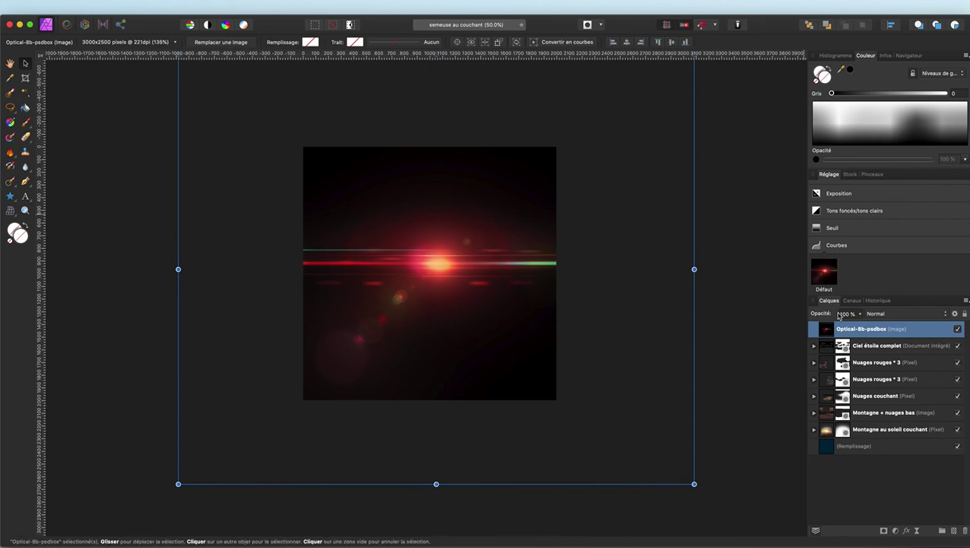
# Lower the lens flare layer's opacity to 88% and move its glow down toward the sun
pyautogui.moveTo(828, 318)
pyautogui.mouseDown()
pyautogui.moveTo(810, 316)
pyautogui.moveTo(821, 317)
pyautogui.mouseUp()
pyautogui.moveTo(447, 264); pyautogui.dragTo(438, 288)
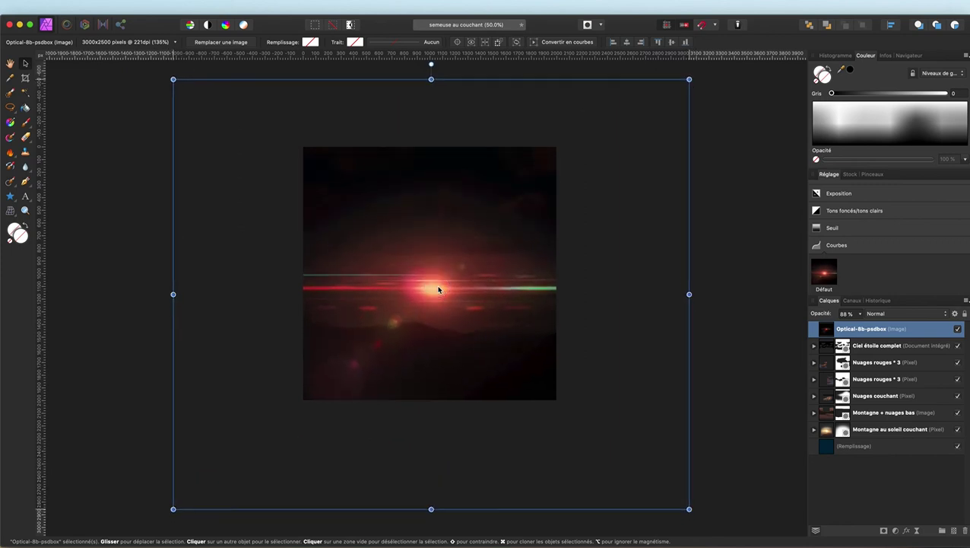
# Scale the lens flare up to about 158%, stretch it slightly taller and center its glow on the sun
pyautogui.moveTo(691, 79); pyautogui.dragTo(667, 147)
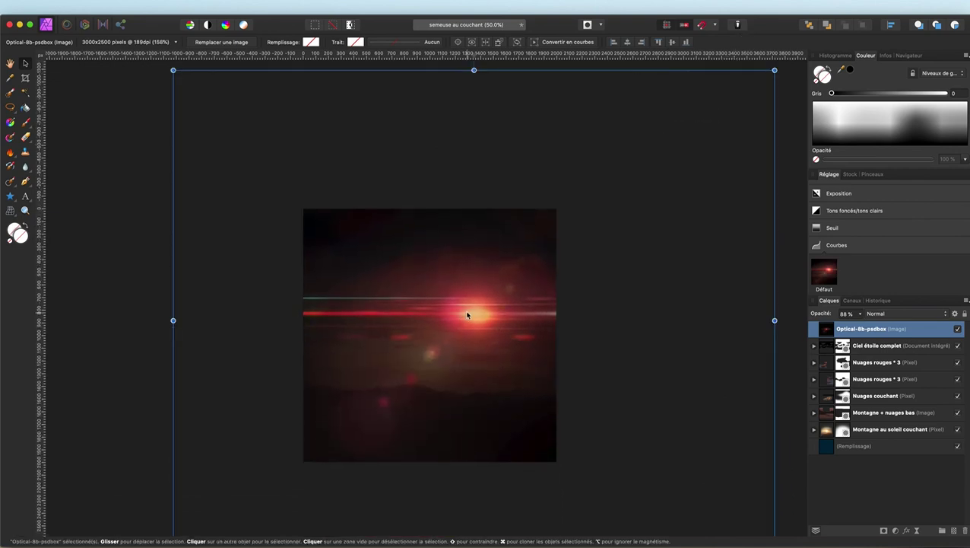
pyautogui.moveTo(470, 316); pyautogui.dragTo(428, 359)
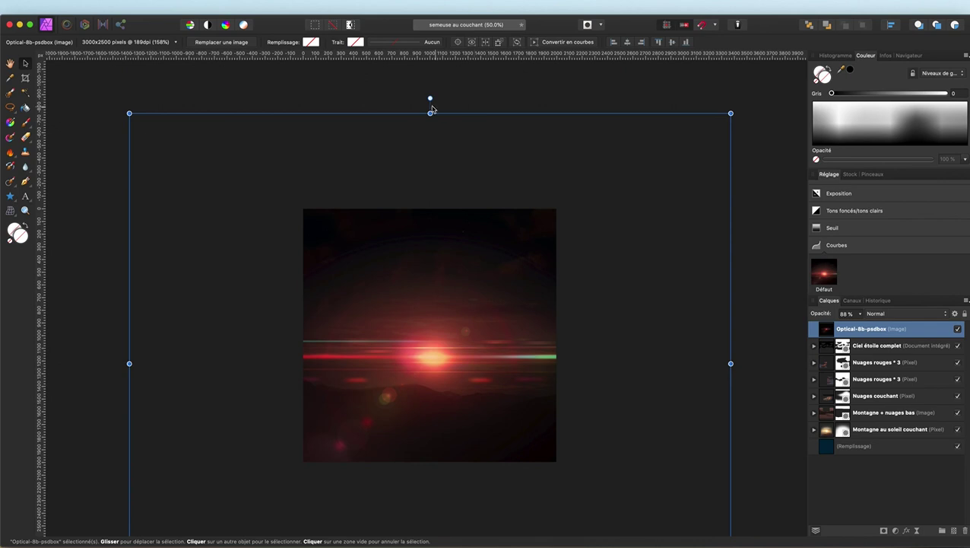
pyautogui.moveTo(429, 113); pyautogui.dragTo(433, 95)
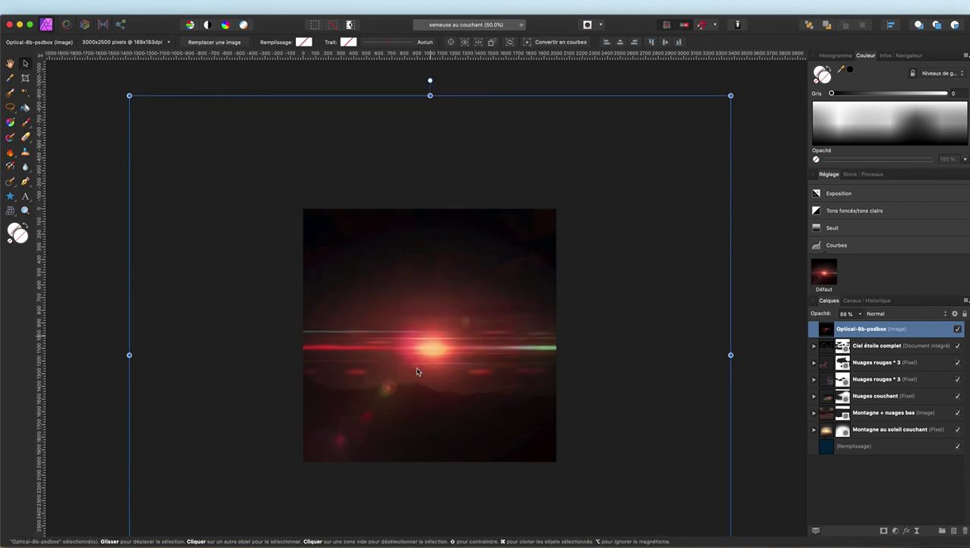
pyautogui.moveTo(433, 359)
pyautogui.mouseDown()
pyautogui.moveTo(430, 332)
pyautogui.moveTo(435, 373)
pyautogui.moveTo(437, 363)
pyautogui.mouseUp()
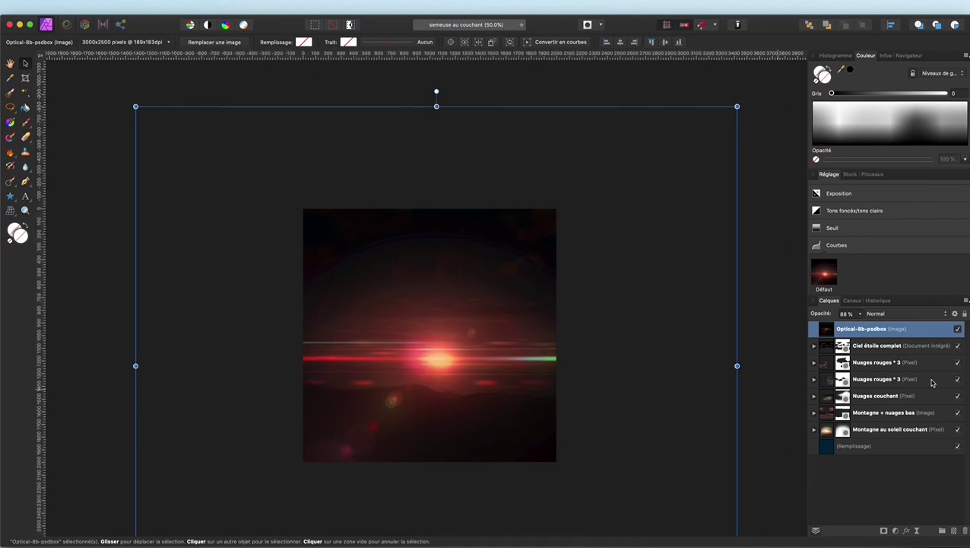
# Rasterize (Tramer) the lens flare layer, set its blend mode to Color Dodge (Densité couleur -) and compare the image with and without it
pyautogui.rightClick(923, 339)
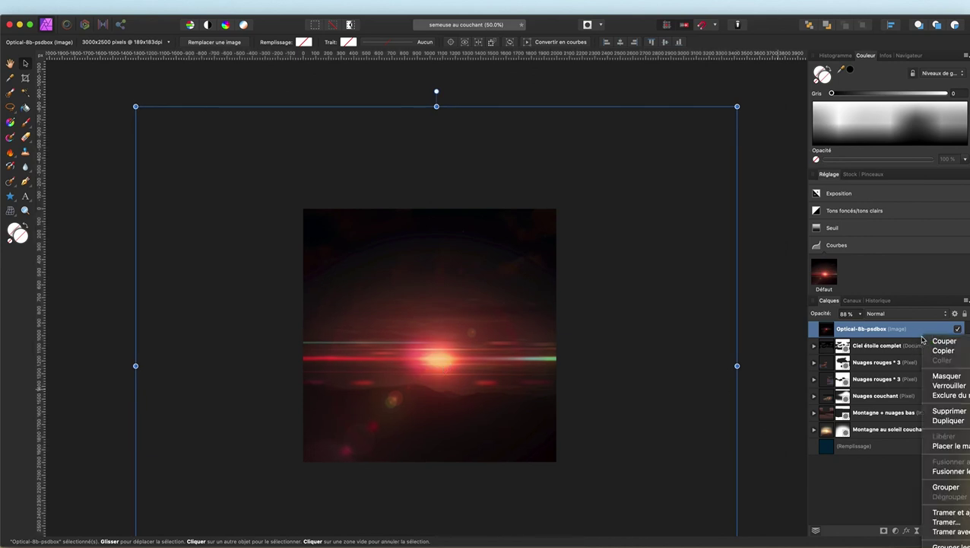
pyautogui.click(960, 524)
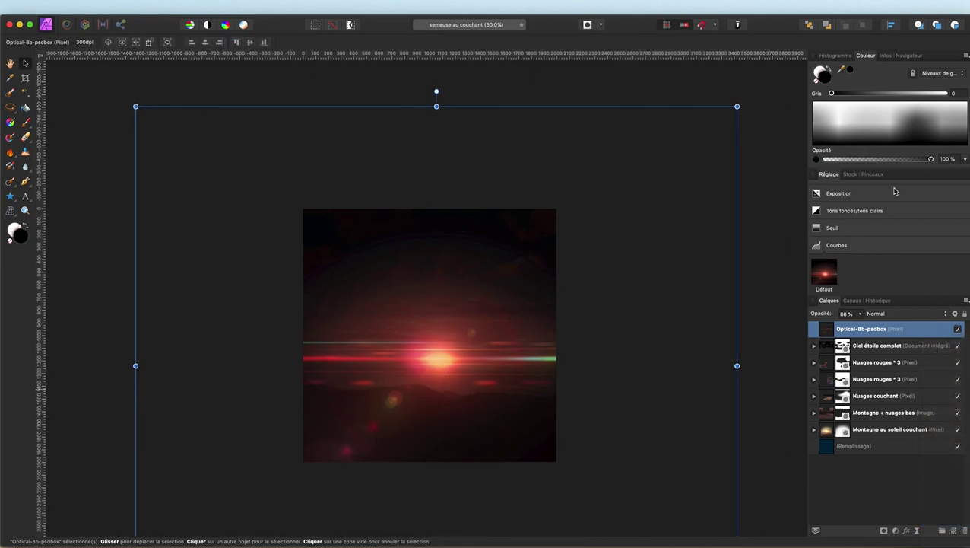
pyautogui.click(903, 314)
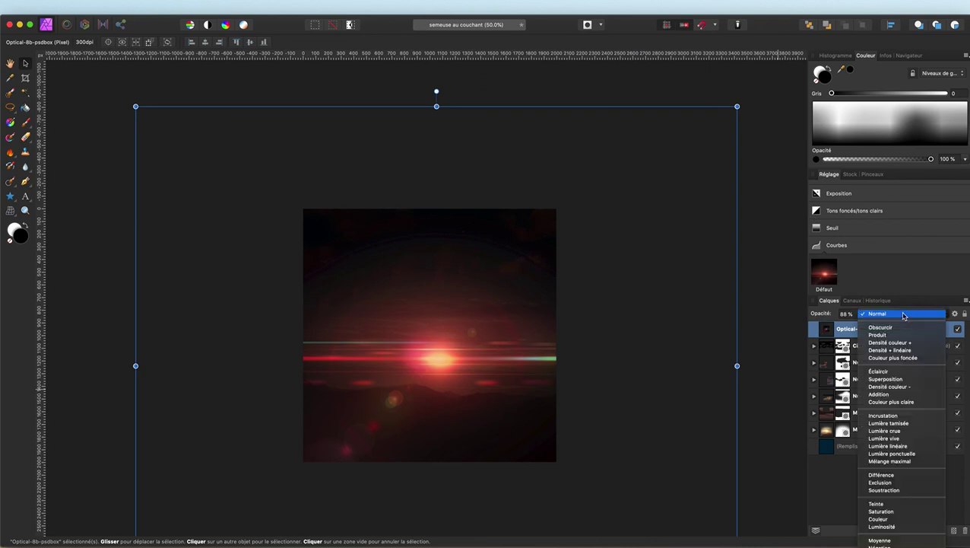
pyautogui.click(903, 389)
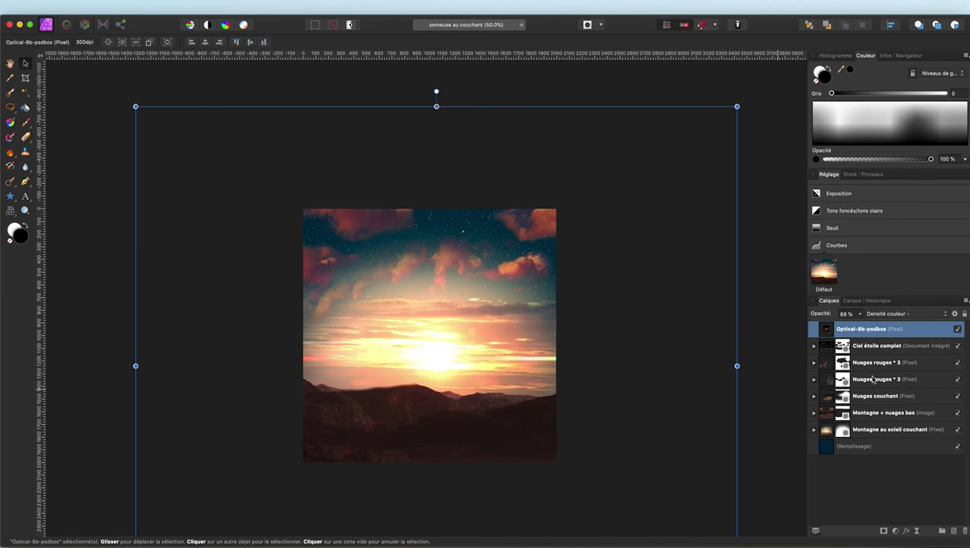
pyautogui.click(958, 328)
pyautogui.click(958, 329)
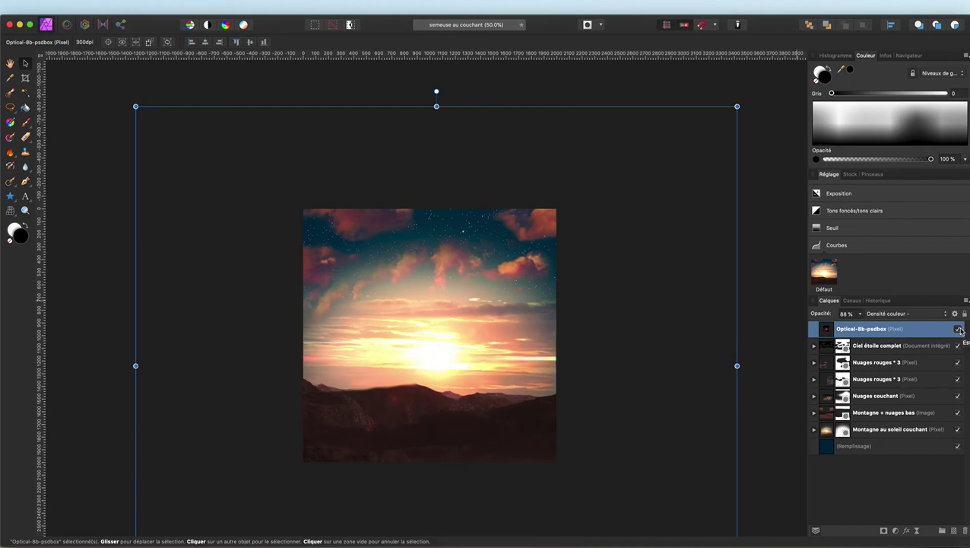